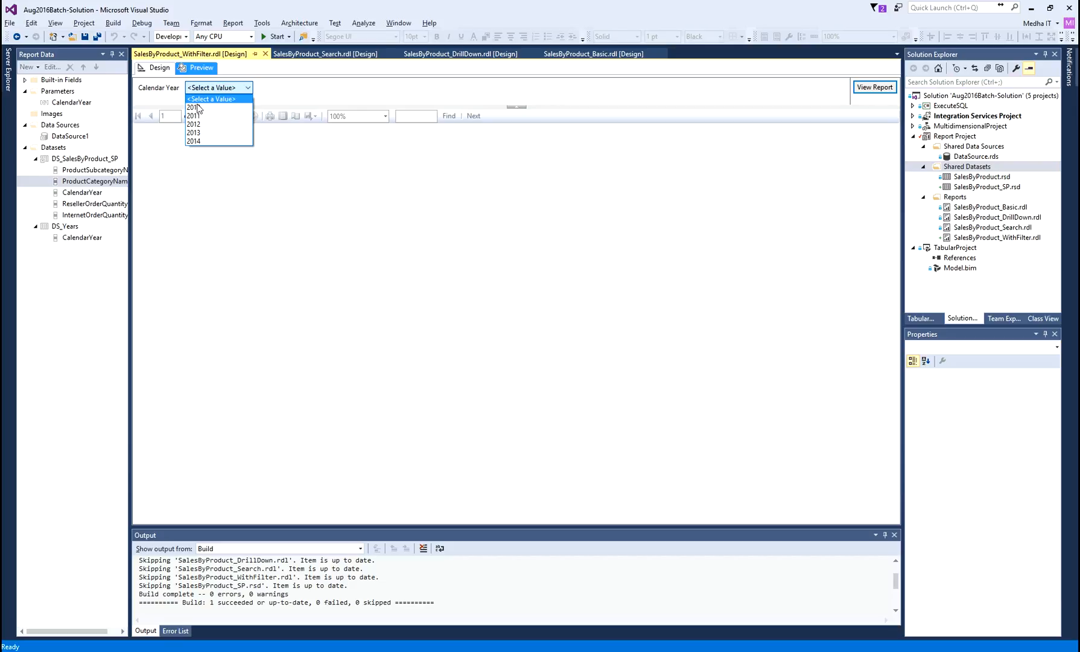
Run the SalesByProduct_WithFilter report preview for calendar year 2012
{"action": "left_click", "coordinate": [203, 126]}
{"action": "left_click", "coordinate": [874, 87]}
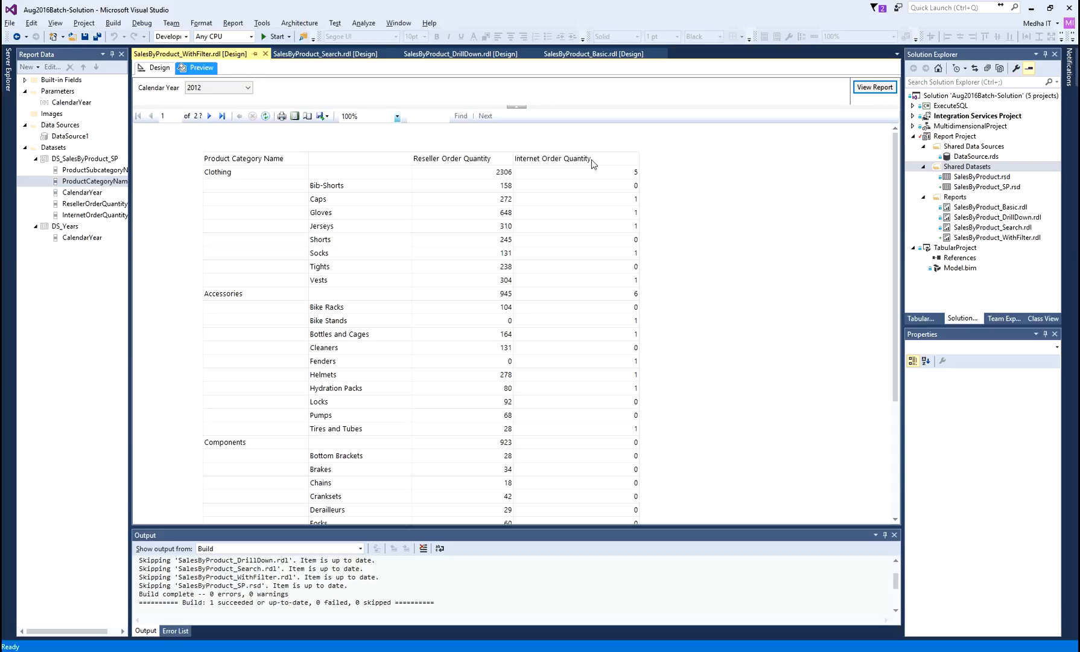
Return to the report design and enter the header "Product Subcategory" in the table's empty header cell
{"action": "left_click", "coordinate": [159, 68]}
{"action": "left_click", "coordinate": [348, 201]}
{"action": "type", "text": "P"}
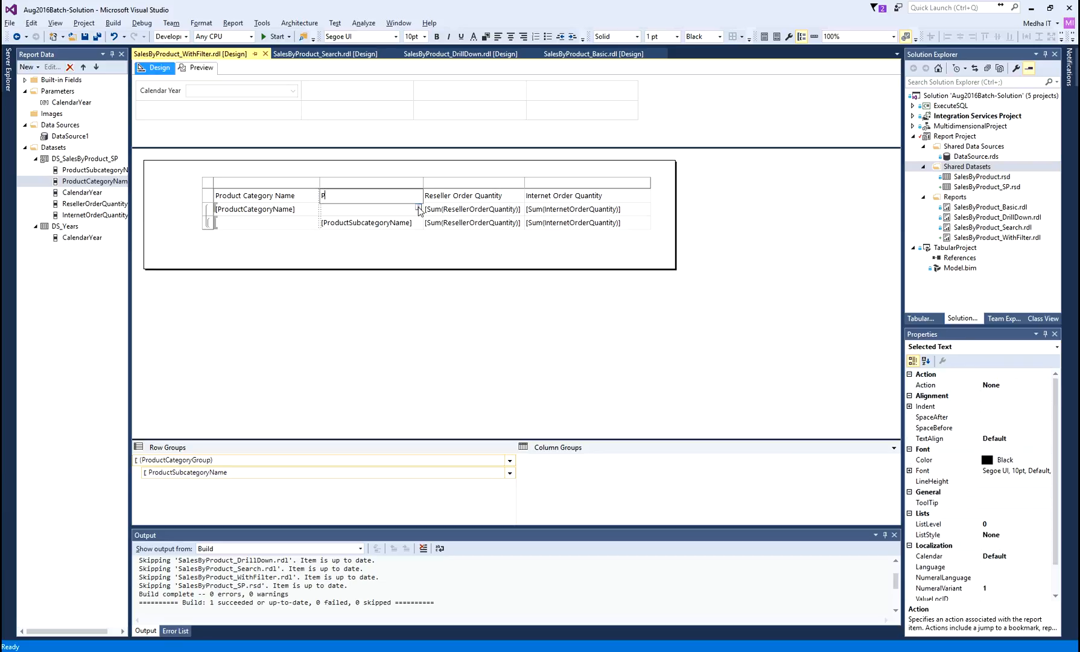
{"action": "type", "text": "roduct Subcateror"}
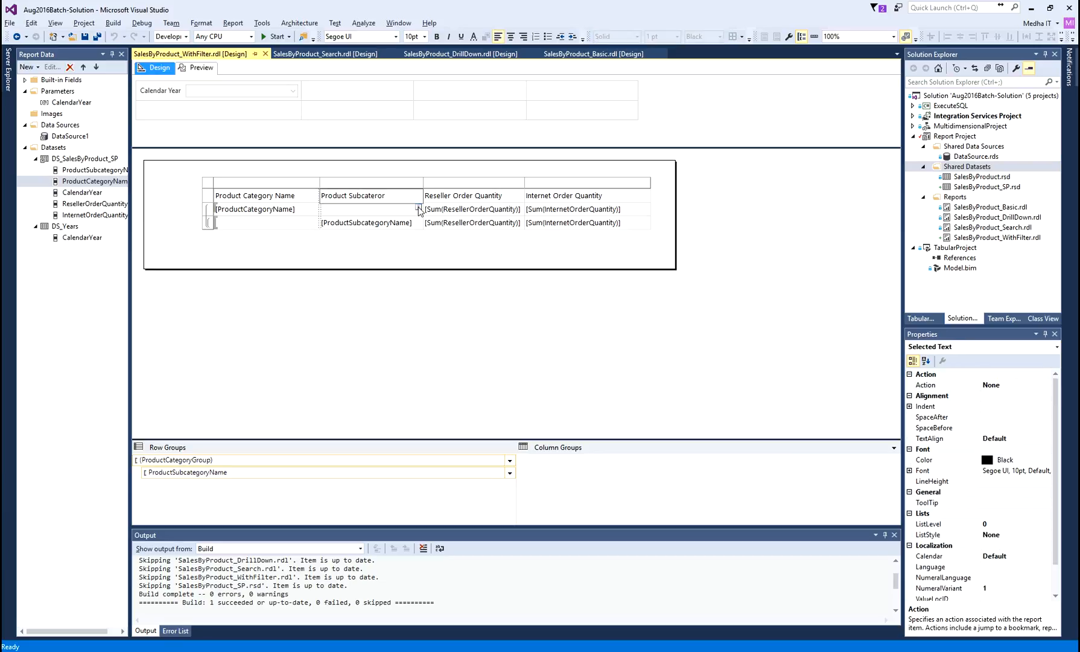
{"action": "type", "text": "\\\\"}
{"action": "key", "text": "BackSpace"}
{"action": "key", "text": "BackSpace"}
{"action": "key", "text": "BackSpace"}
{"action": "key", "text": "BackSpace"}
{"action": "key", "text": "BackSpace"}
{"action": "key", "text": "BackSpace"}
{"action": "key", "text": "BackSpace"}
{"action": "type", "text": "egory"}
Shorten the first column's header to "Product Category" and save the report
{"action": "left_click", "coordinate": [302, 196]}
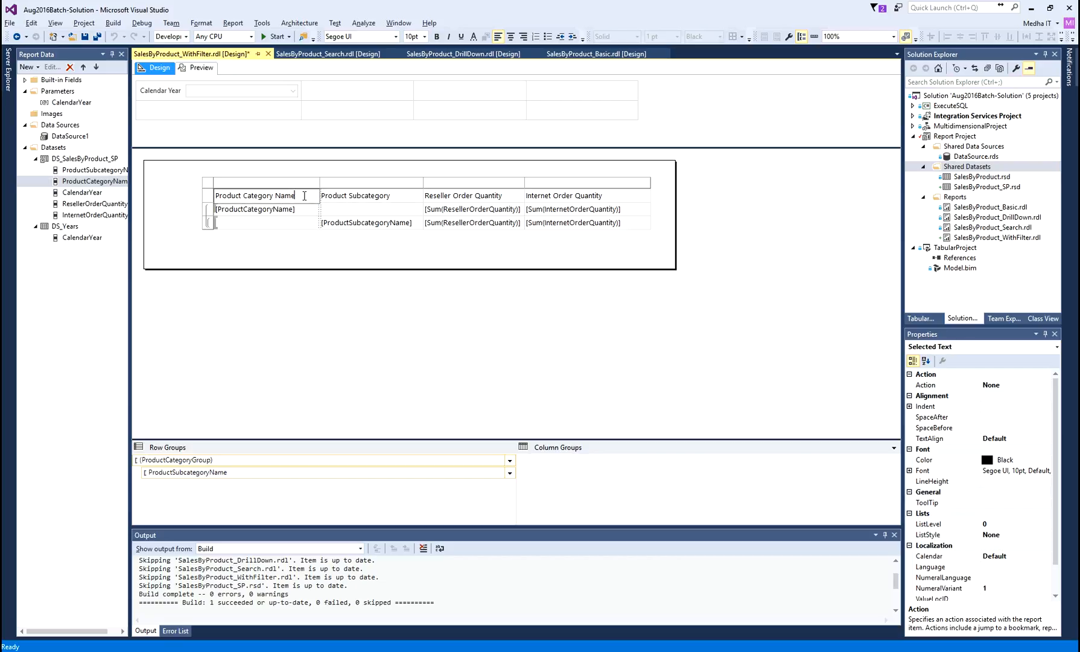
{"action": "key", "text": "BackSpace"}
{"action": "key", "text": "BackSpace"}
{"action": "key", "text": "BackSpace"}
{"action": "key", "text": "BackSpace"}
{"action": "key", "text": "BackSpace"}
{"action": "key", "text": "BackSpace"}
{"action": "left_click", "coordinate": [319, 250]}
{"action": "left_click", "coordinate": [84, 36]}
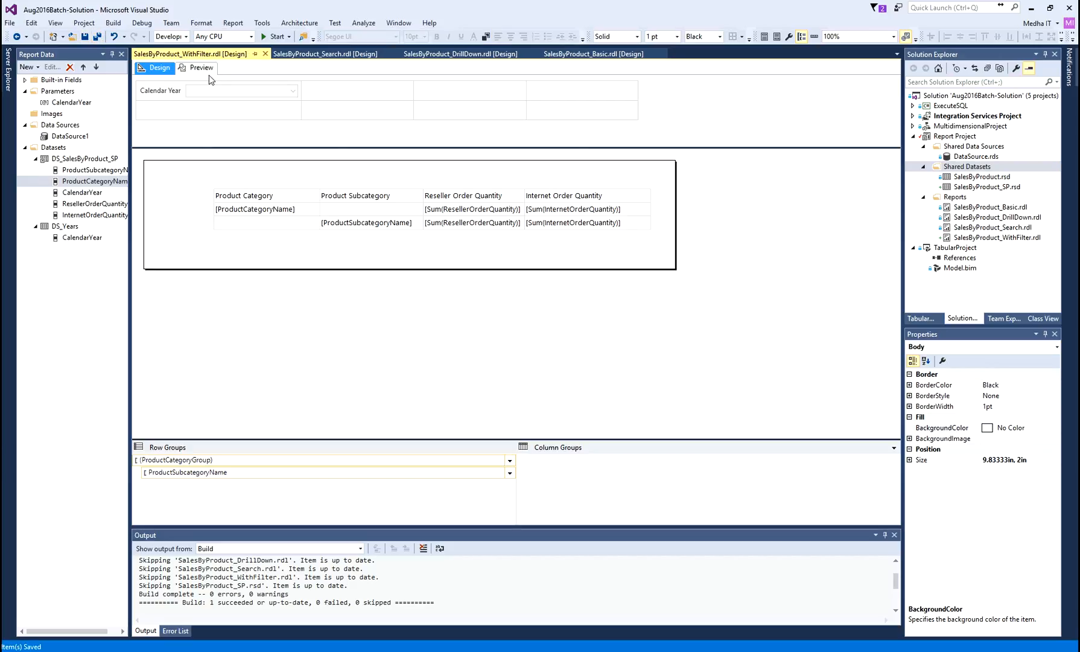
Preview the edited report for calendar year 2011
{"action": "left_click", "coordinate": [202, 68]}
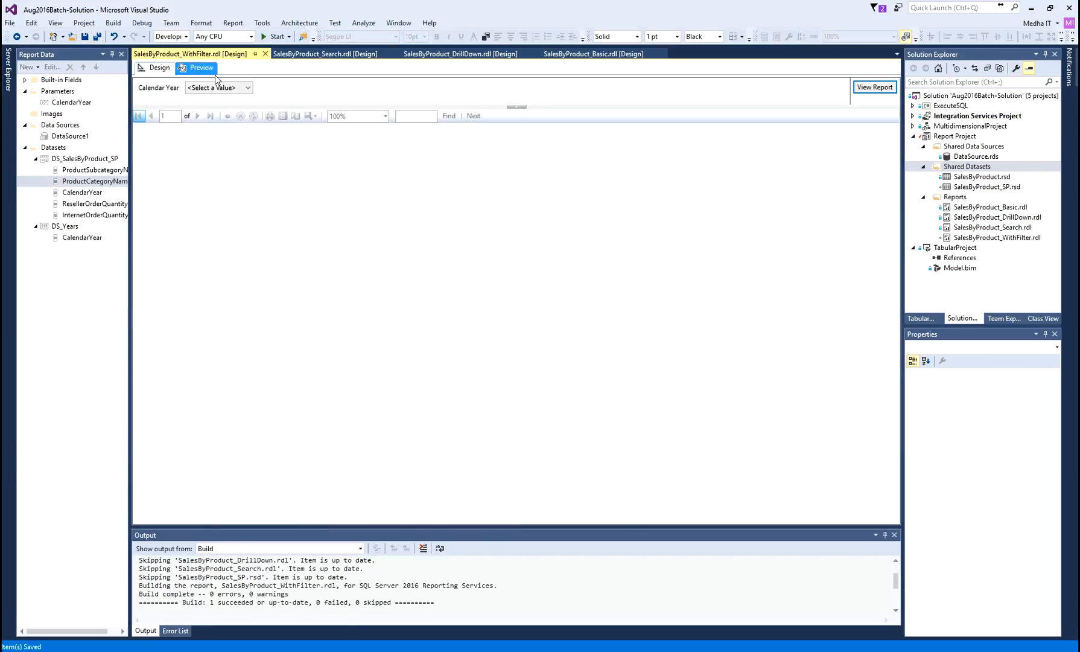
{"action": "left_click", "coordinate": [218, 88]}
{"action": "left_click", "coordinate": [220, 118]}
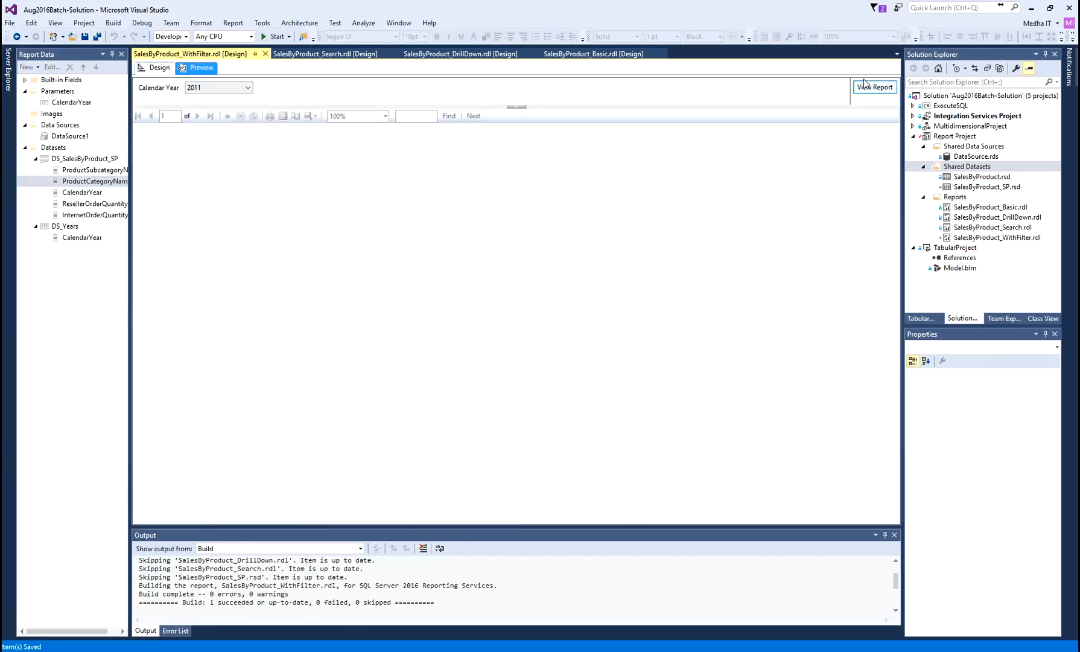
{"action": "left_click", "coordinate": [871, 90]}
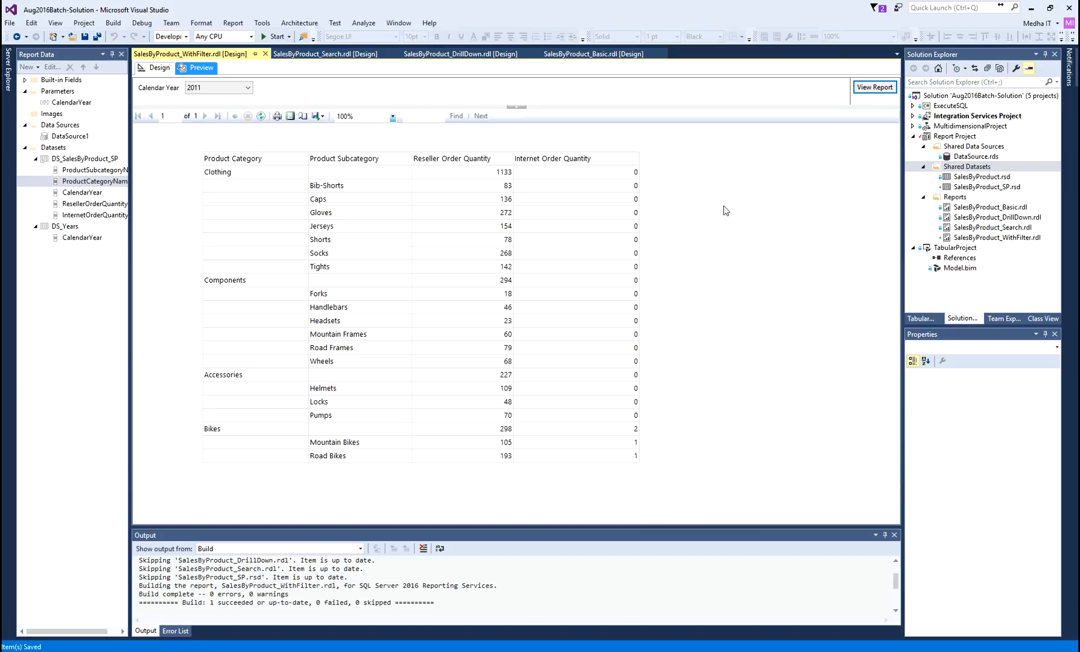
Widen the Solution Explorer slightly and add a new empty report named SalesByProductDetails.rdl to the Report Project
{"action": "left_click_drag", "start_coordinate": [903, 258], "coordinate": [888, 258]}
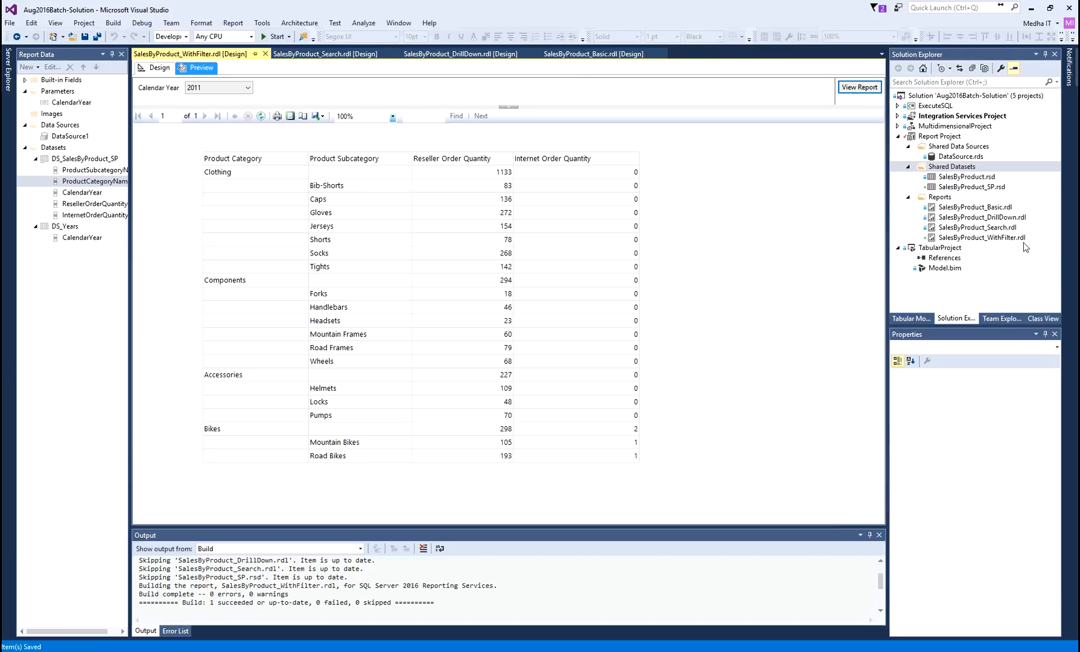
{"action": "right_click", "coordinate": [949, 199]}
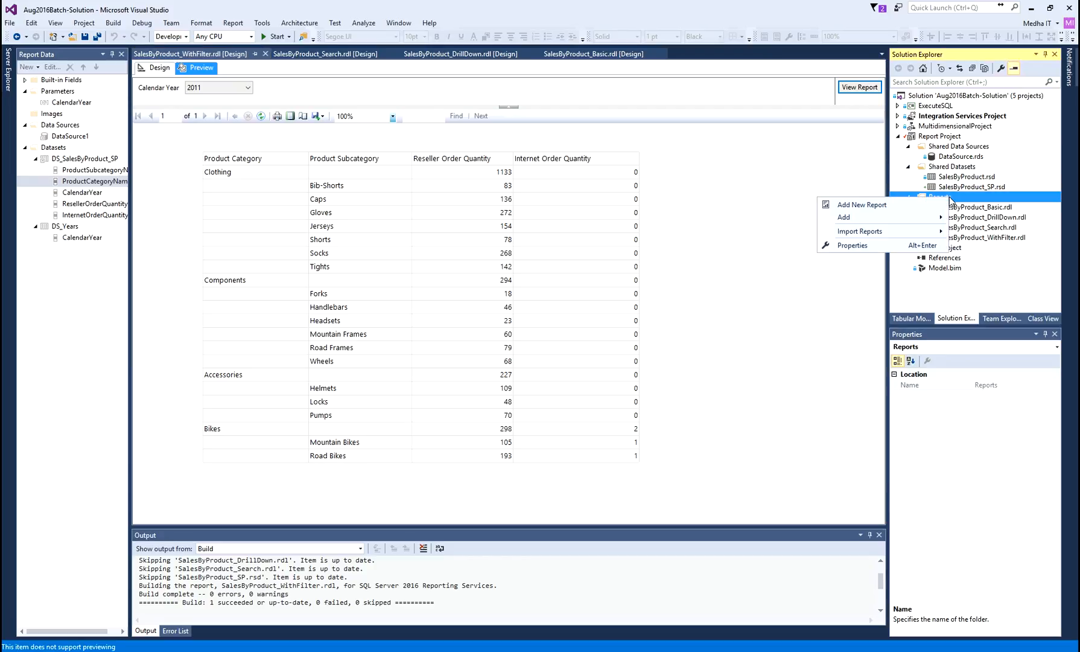
{"action": "mouse_move", "coordinate": [902, 218]}
{"action": "left_click", "coordinate": [730, 225]}
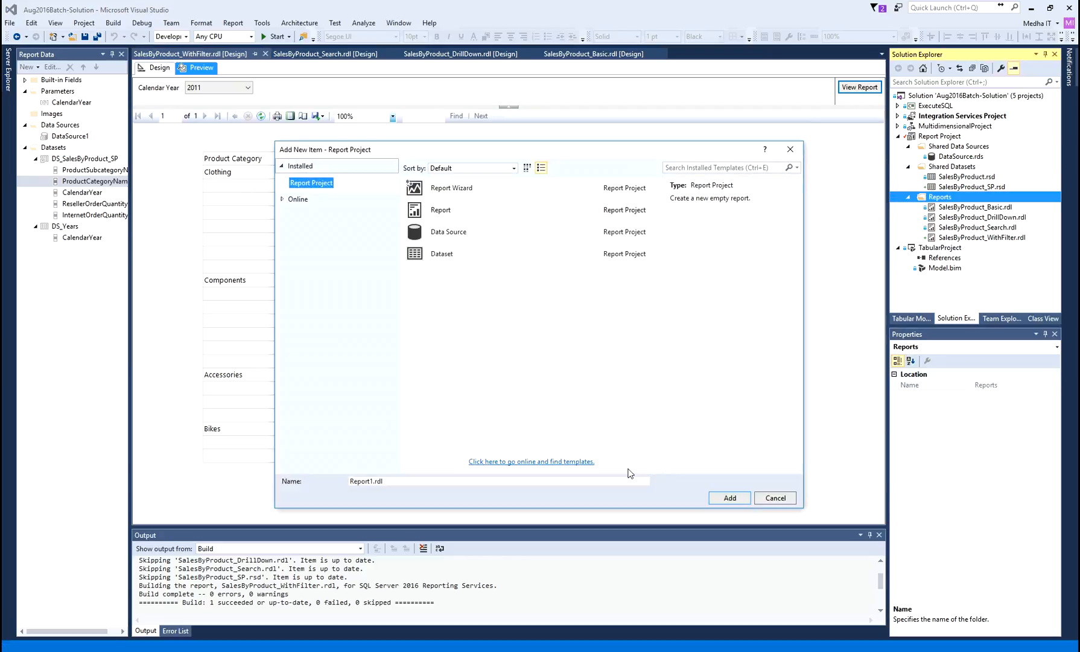
{"action": "left_click", "coordinate": [438, 209]}
{"action": "left_click", "coordinate": [457, 480]}
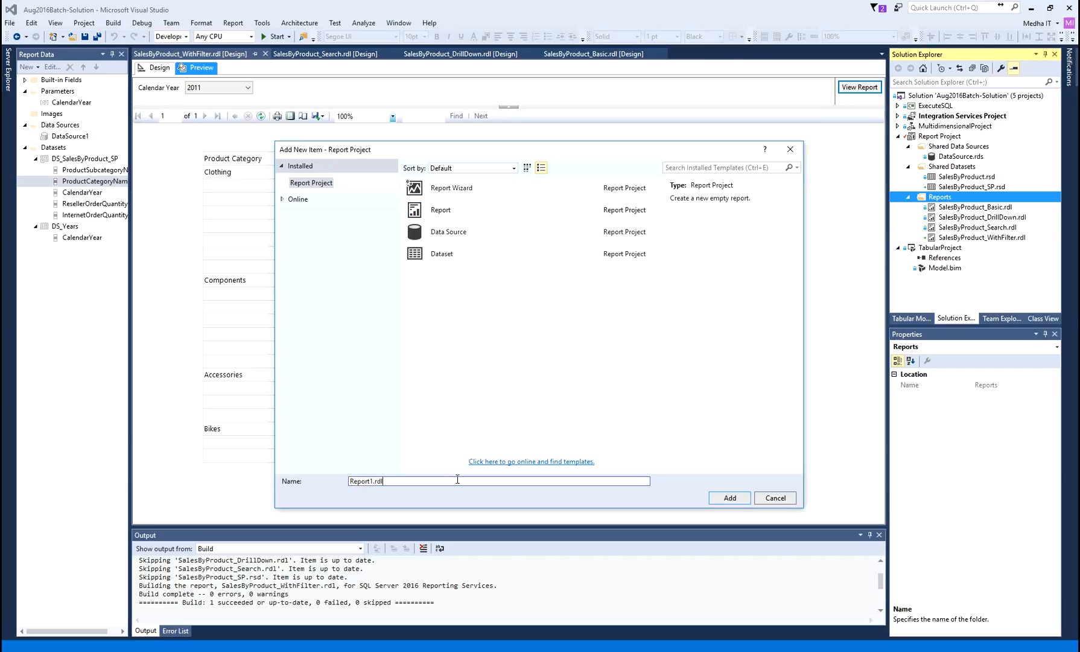
{"action": "key", "text": "ctrl+shift+Right"}
{"action": "type", "text": "SalesB"}
{"action": "type", "text": "ProductDetailed"}
{"action": "key", "text": "BackSpace"}
{"action": "key", "text": "Escape"}
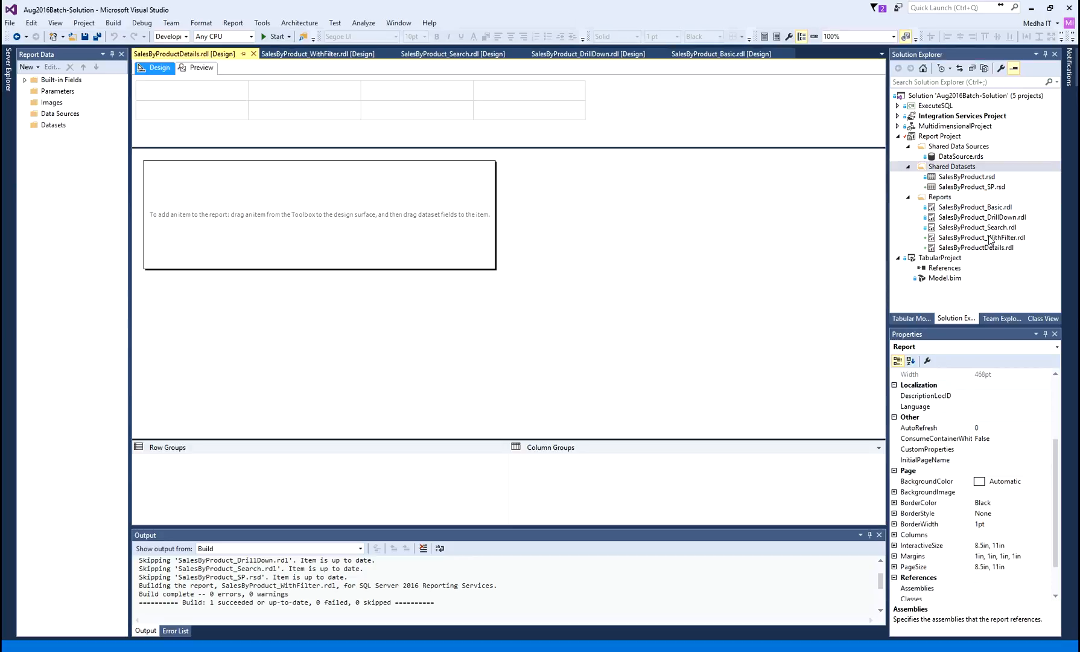
Rename the new report file as SalesByProductDetailed.rdl
{"action": "left_click", "coordinate": [993, 248]}
{"action": "key", "text": "F2"}
{"action": "key", "text": "Right"}
{"action": "key", "text": "Left"}
{"action": "key", "text": "Delete"}
{"action": "type", "text": "ed"}
{"action": "key", "text": "Return"}
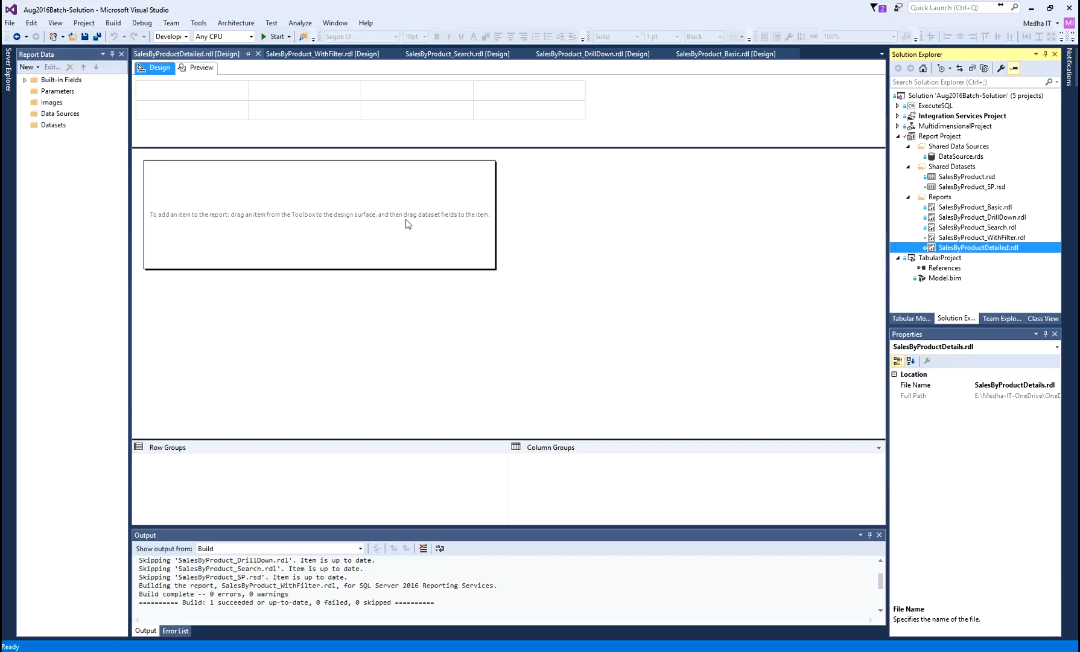
Add a data source named DataSource to the report, using the shared data source reference DataSource
{"action": "right_click", "coordinate": [40, 115]}
{"action": "left_click", "coordinate": [85, 121]}
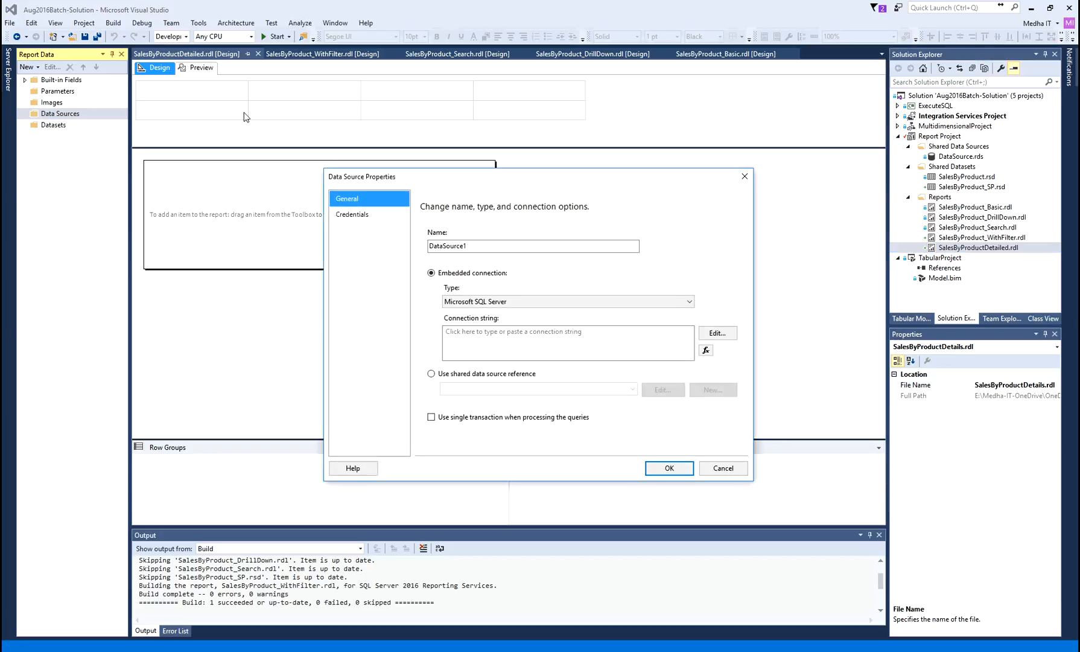
{"action": "left_click", "coordinate": [491, 246]}
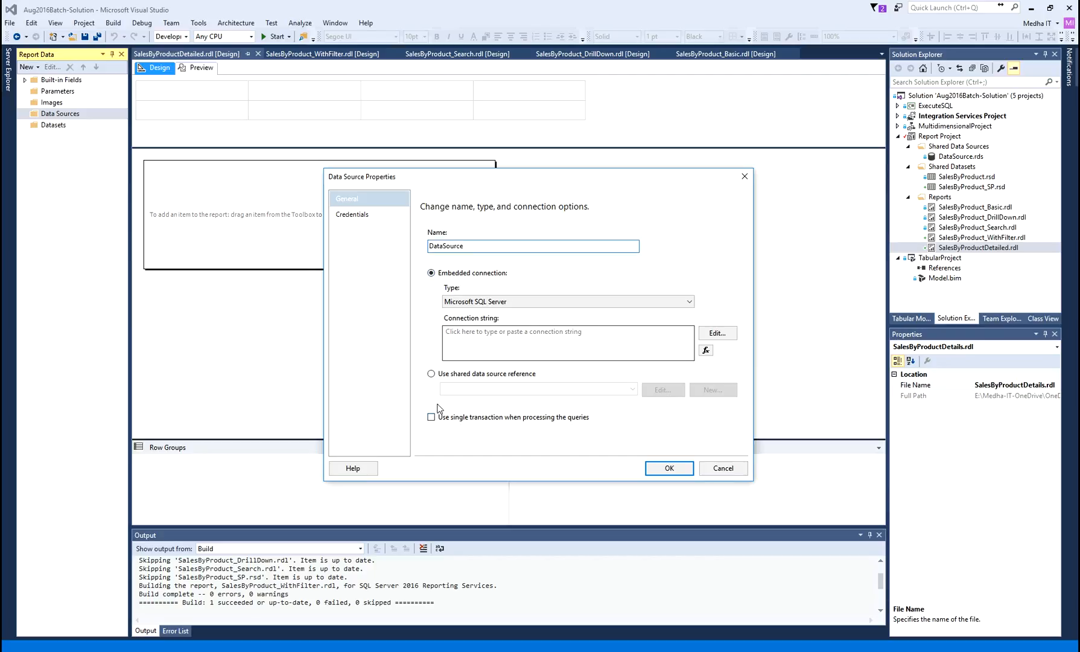
{"action": "left_click", "coordinate": [431, 373]}
{"action": "left_click", "coordinate": [622, 389]}
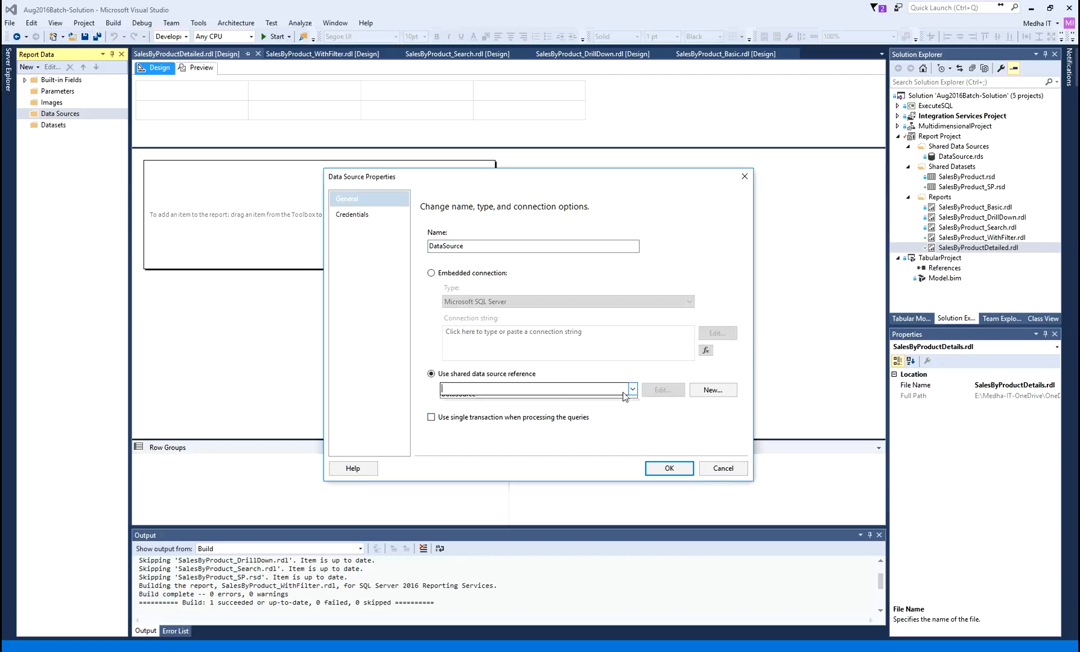
{"action": "left_click", "coordinate": [470, 401]}
{"action": "left_click", "coordinate": [656, 469]}
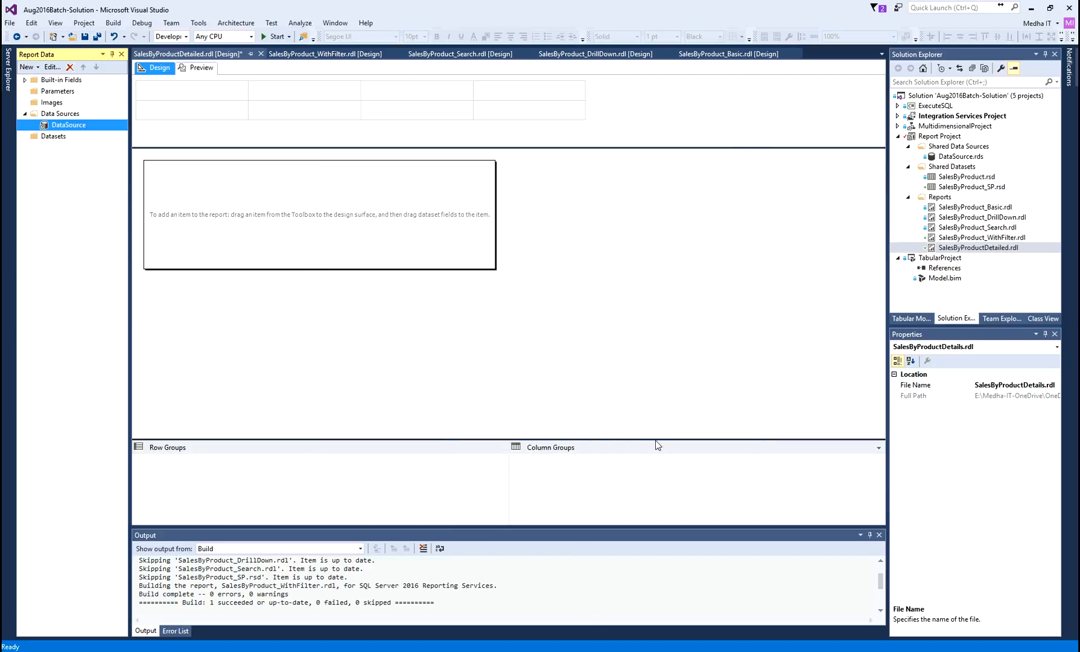
Start adding a dataset to the report and switch to the SSPS_SP_GetSalesByProductDetails.sql script in SQL Server Management Studio
{"action": "right_click", "coordinate": [48, 138]}
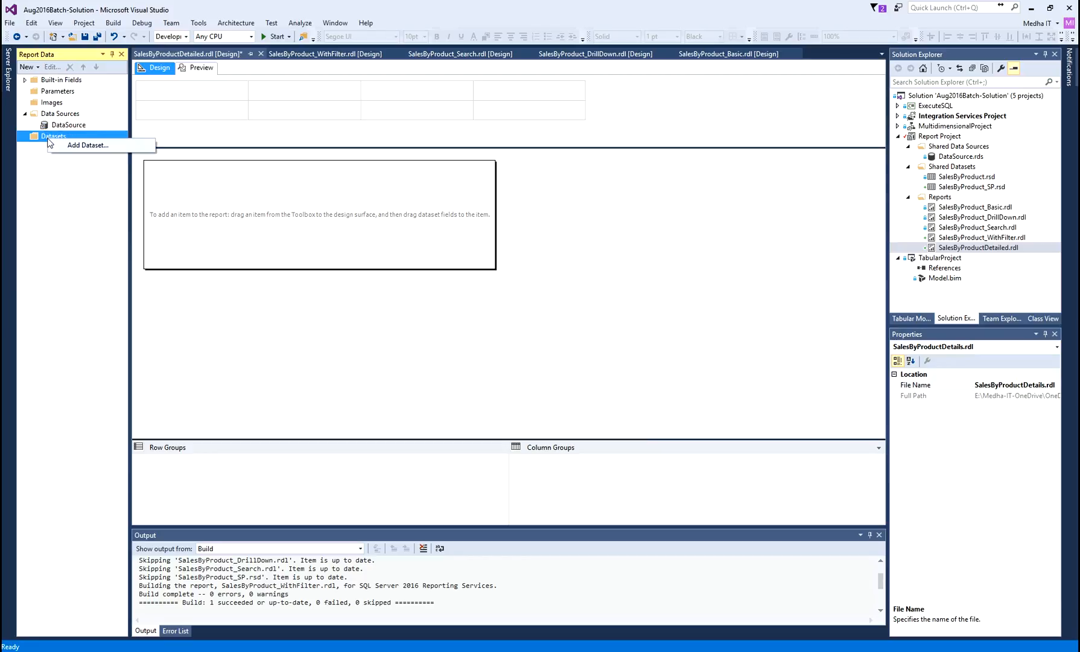
{"action": "left_click", "coordinate": [94, 146]}
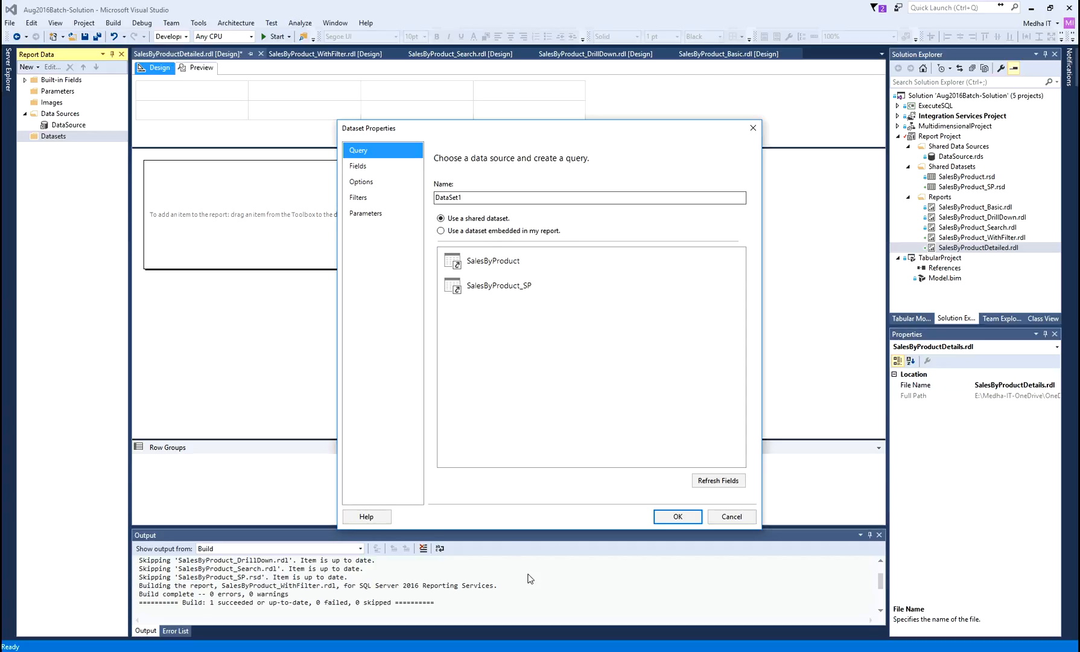
{"action": "key", "text": "alt+Tab"}
{"action": "key", "text": "alt+Tab"}
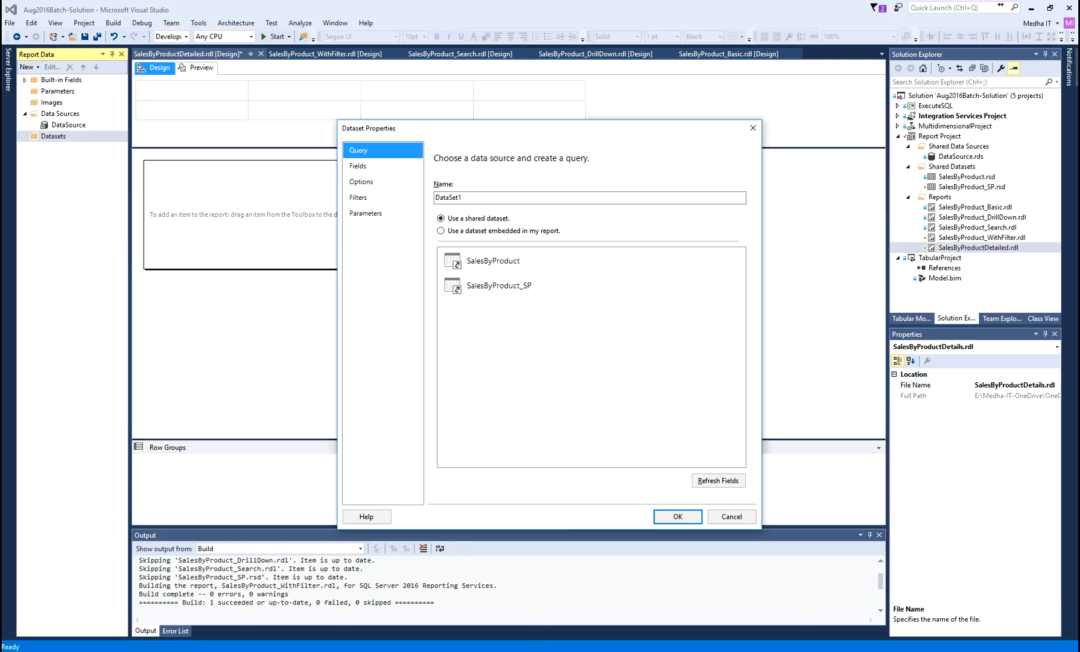
{"action": "left_click", "coordinate": [539, 572]}
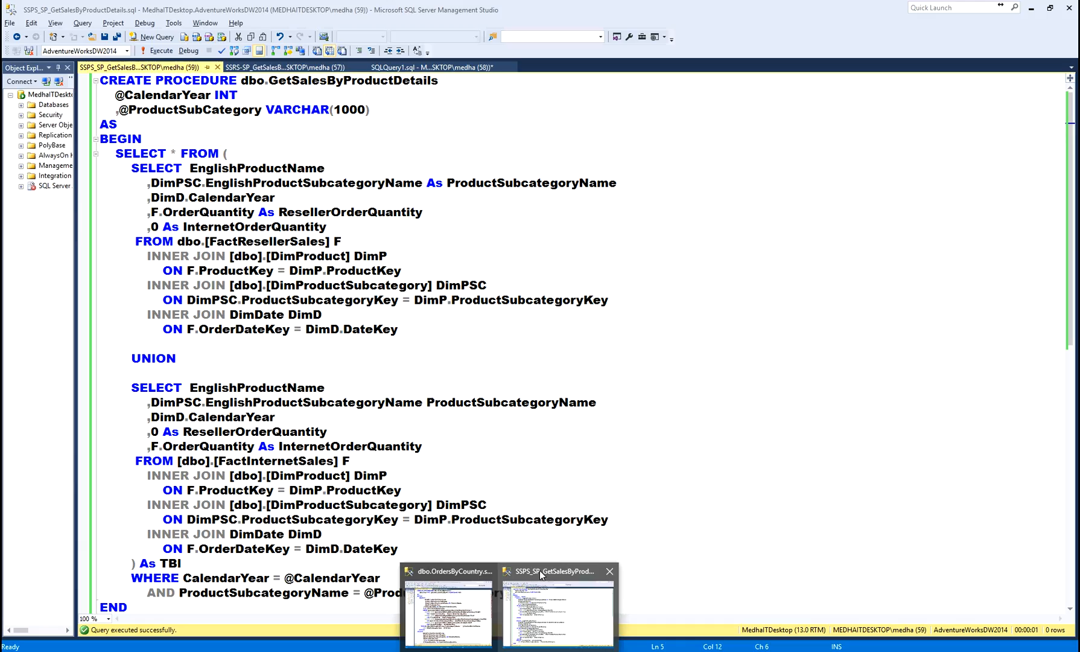
Examine the GetSalesByProductDetails procedure's name, its two parameters and the columns selected in the first inner query
{"action": "left_click", "coordinate": [364, 270]}
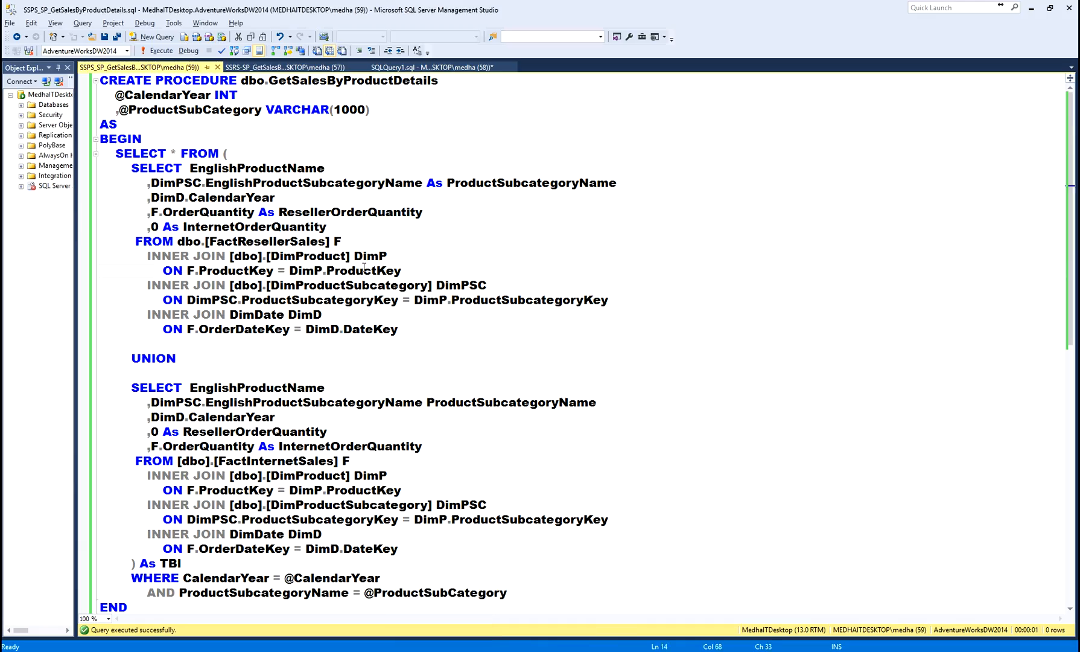
{"action": "double_click", "coordinate": [307, 81]}
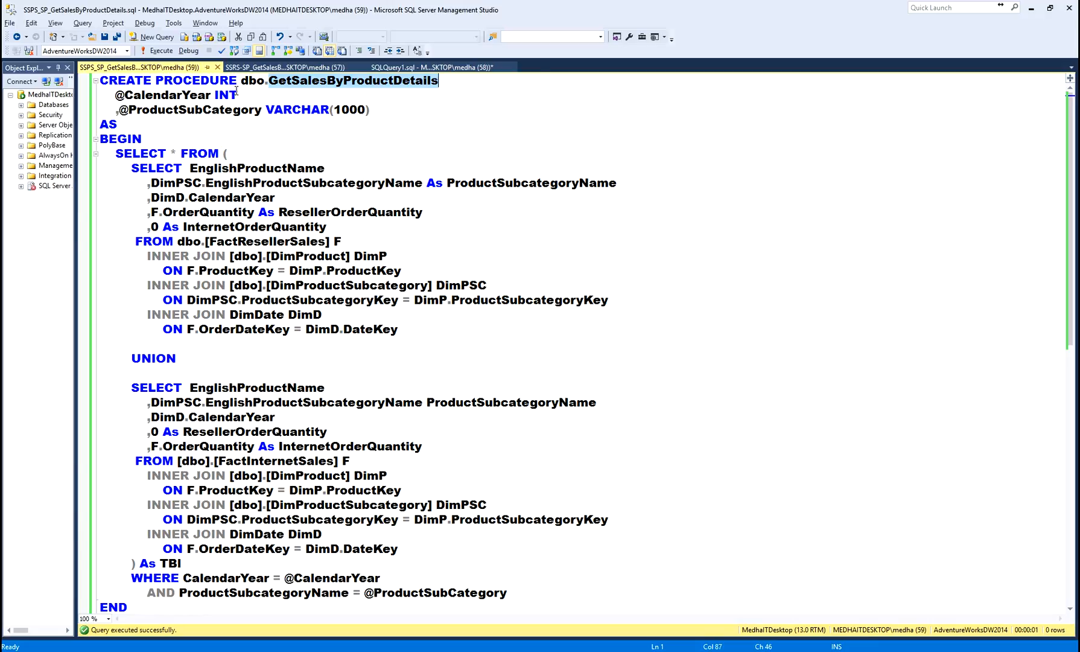
{"action": "double_click", "coordinate": [162, 95]}
{"action": "double_click", "coordinate": [162, 109]}
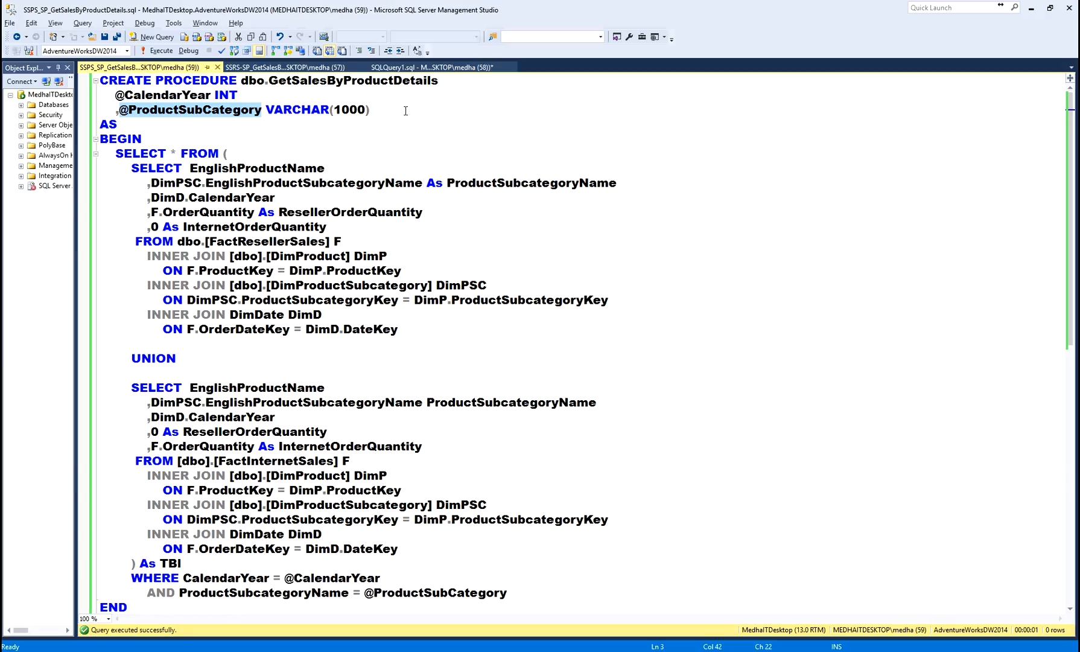
{"action": "double_click", "coordinate": [244, 171]}
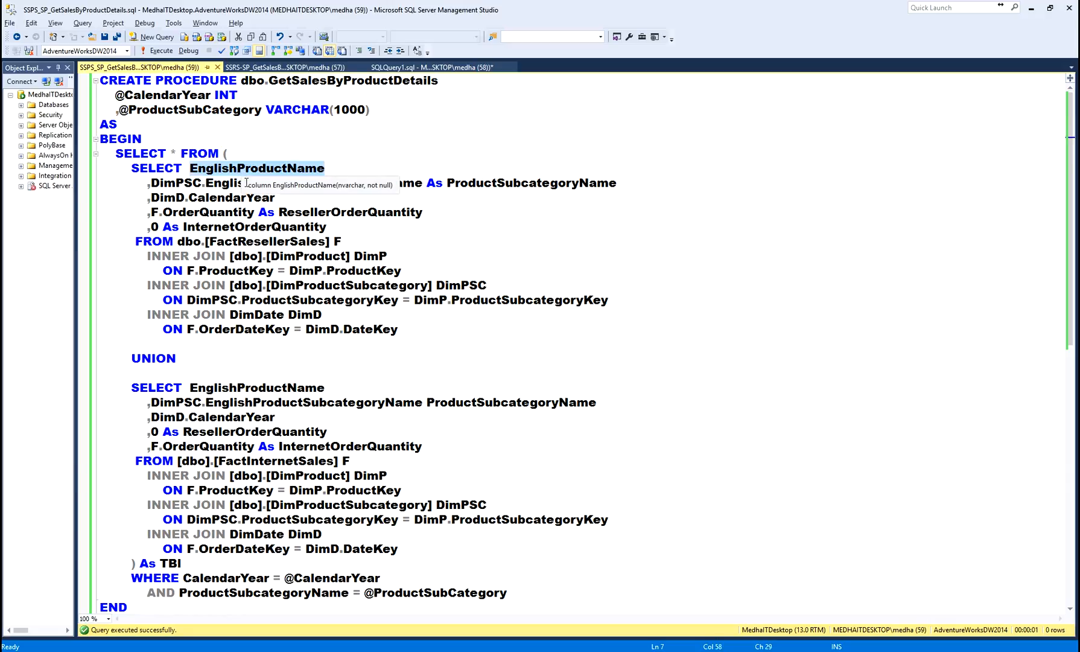
{"action": "double_click", "coordinate": [314, 183]}
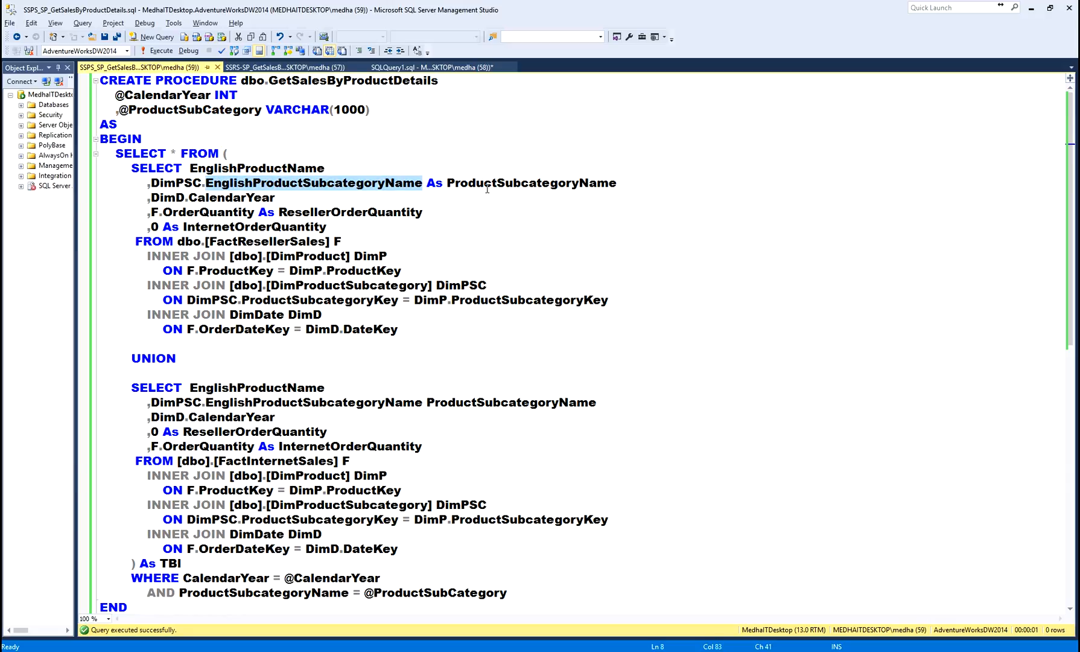
{"action": "double_click", "coordinate": [232, 197]}
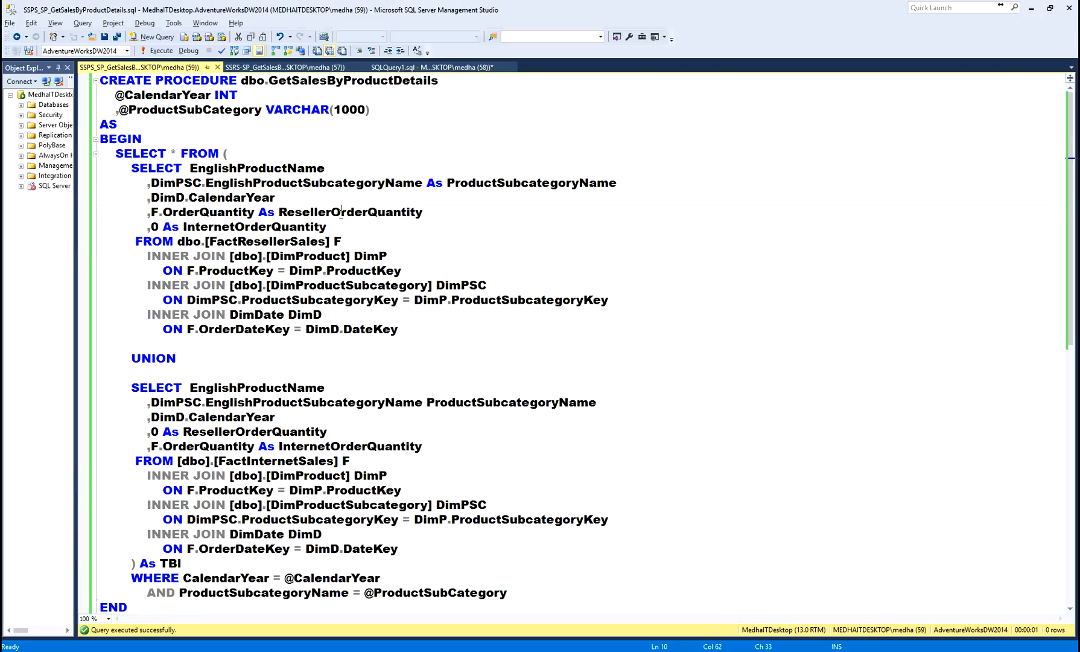
{"action": "double_click", "coordinate": [360, 211]}
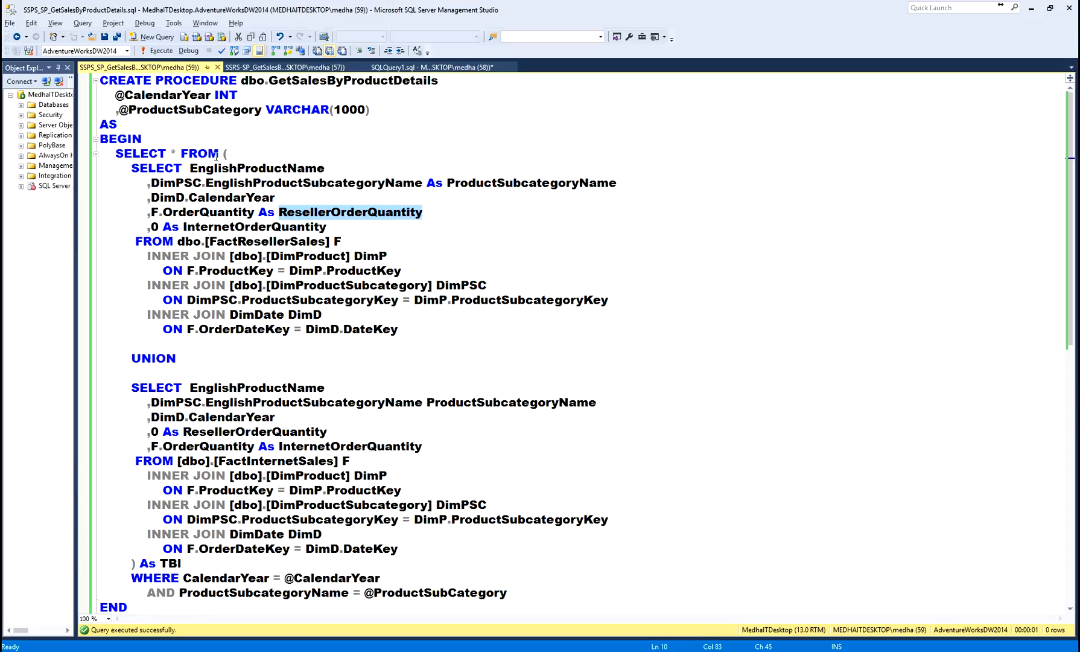
Move the outer query's asterisk and FROM to a new line and insert EnglishProductName after the outer SELECT
{"action": "left_click", "coordinate": [175, 152]}
{"action": "key", "text": "Left"}
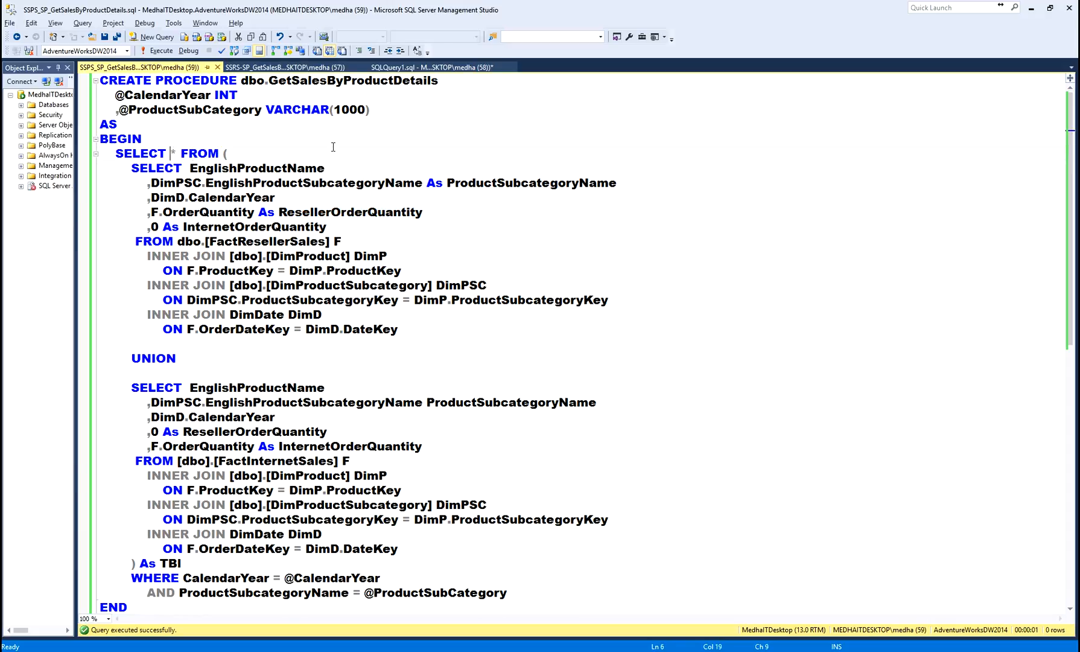
{"action": "key", "text": "Return"}
{"action": "key", "text": "ctrl+Right"}
{"action": "key", "text": "shift+End"}
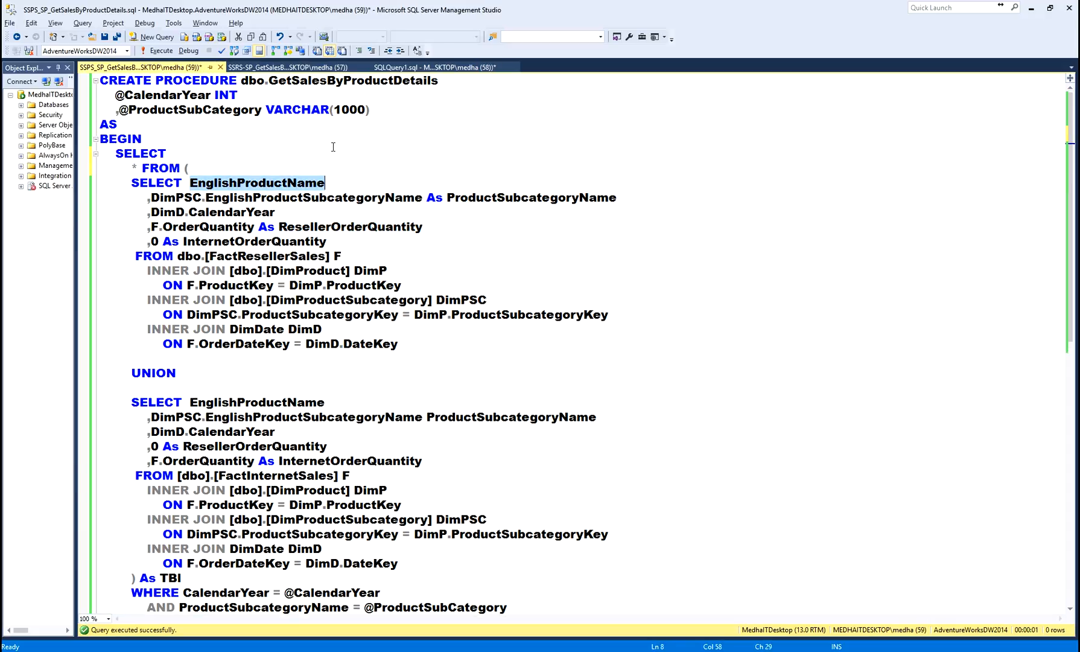
{"action": "key", "text": "ctrl+c"}
{"action": "left_click", "coordinate": [333, 147]}
{"action": "key", "text": "ctrl+v"}
{"action": "key", "text": "Return"}
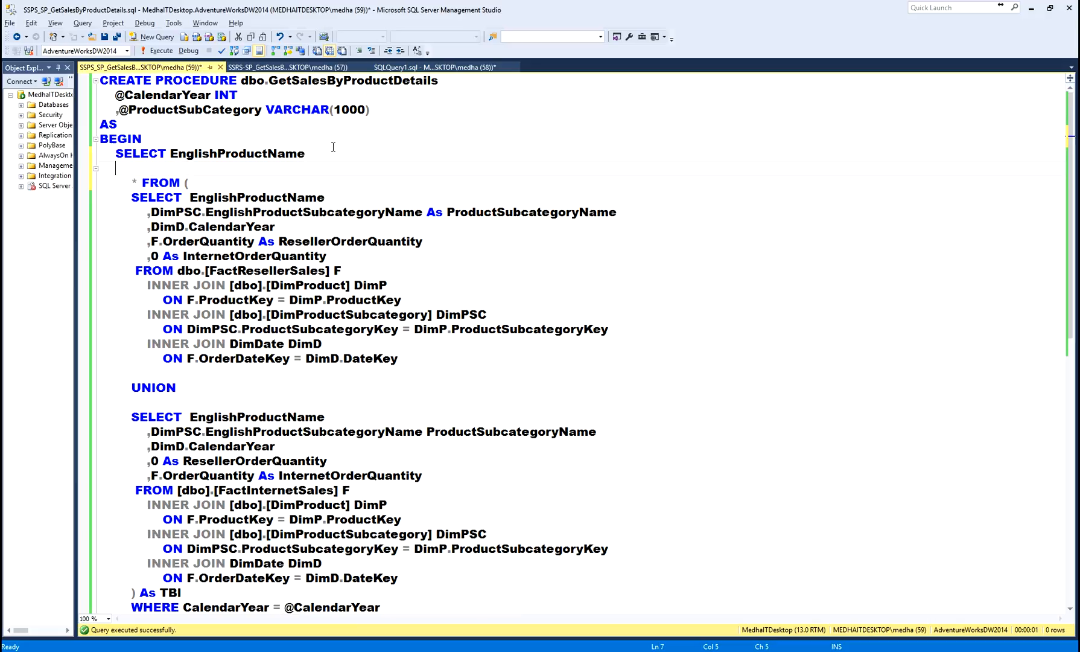
Copy ResellerOrderQuantity from the inner query into the outer SELECT as an indented second column with a leading comma
{"action": "key", "text": "Down"}
{"action": "key", "text": "Down"}
{"action": "key", "text": "Down"}
{"action": "key", "text": "Down"}
{"action": "key", "text": "shift+End"}
{"action": "key", "text": "ctrl+c"}
{"action": "key", "text": "Up"}
{"action": "key", "text": "Up"}
{"action": "key", "text": "Up"}
{"action": "key", "text": "Up"}
{"action": "key", "text": "ctrl+v"}
{"action": "key", "text": "Home"}
{"action": "key", "text": "Tab"}
{"action": "type", "text": ","}
Add InternetOrderQuantity as the outer SELECT's third column and remove the asterisk before FROM
{"action": "key", "text": "Down"}
{"action": "key", "text": "ctrl+Right"}
{"action": "key", "text": "ctrl+Right"}
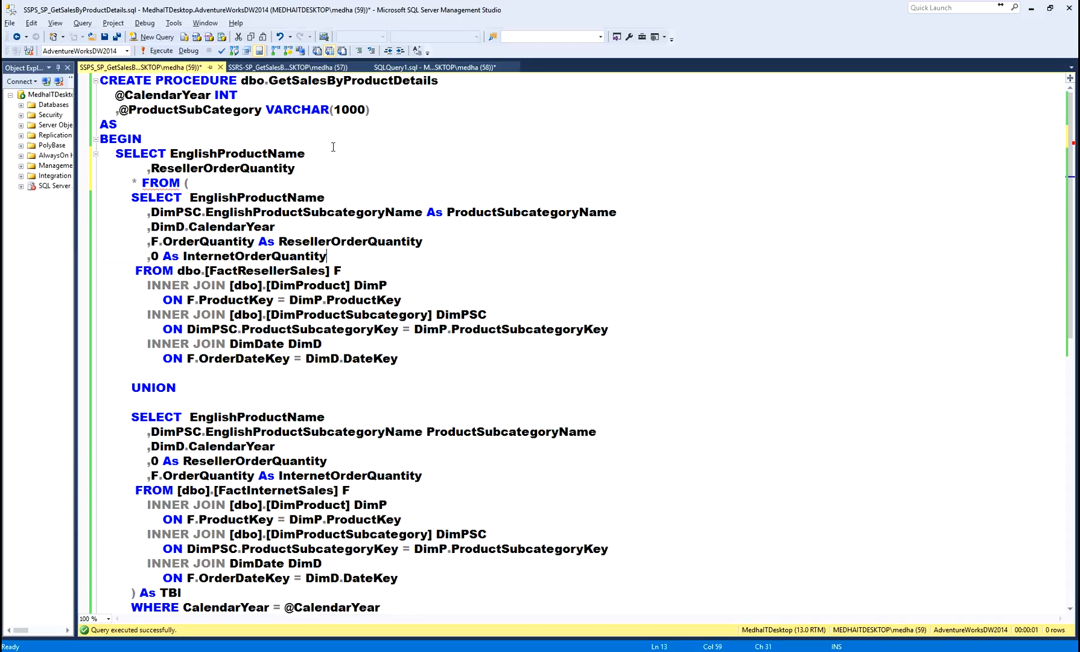
{"action": "key", "text": "shift+End"}
{"action": "key", "text": "ctrl+c"}
{"action": "key", "text": "Up"}
{"action": "key", "text": "Up"}
{"action": "key", "text": "Up"}
{"action": "key", "text": "Up"}
{"action": "key", "text": "Up"}
{"action": "key", "text": "Up"}
{"action": "key", "text": "End"}
{"action": "key", "text": "Return"}
{"action": "type", "text": ","}
{"action": "key", "text": "ctrl+v"}
{"action": "key", "text": "Down"}
{"action": "key", "text": "BackSpace"}
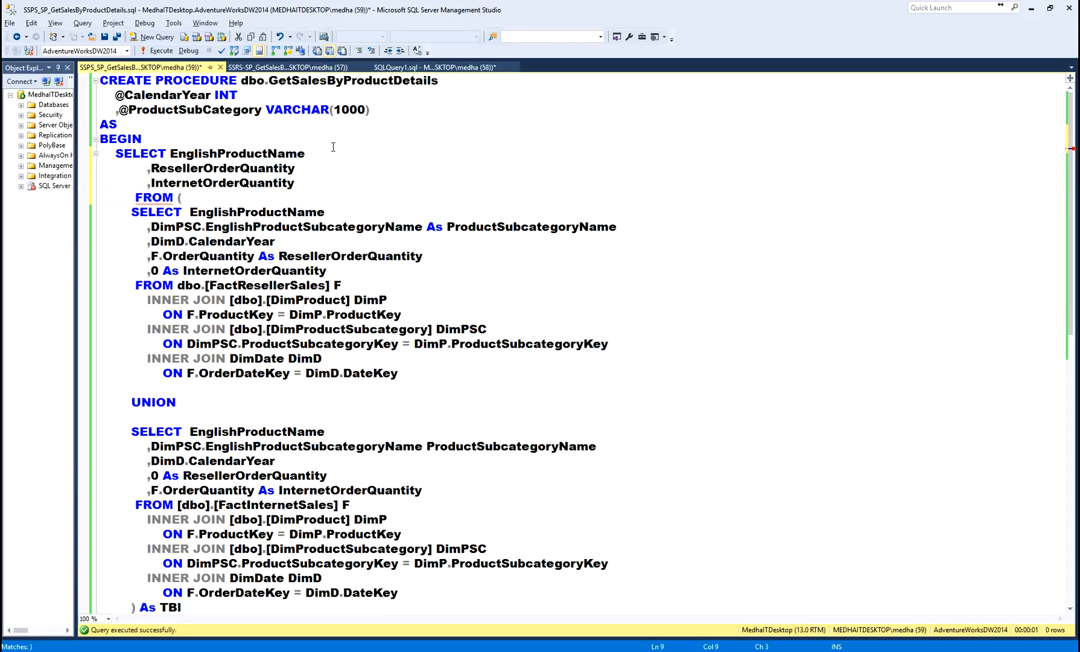
Give EnglishProductName in the outer SELECT the alias ProductName with "AS ProductName"
{"action": "left_click_drag", "start_coordinate": [213, 155], "coordinate": [305, 155]}
{"action": "left_click", "coordinate": [360, 162]}
{"action": "type", "text": "AS ProductName"}
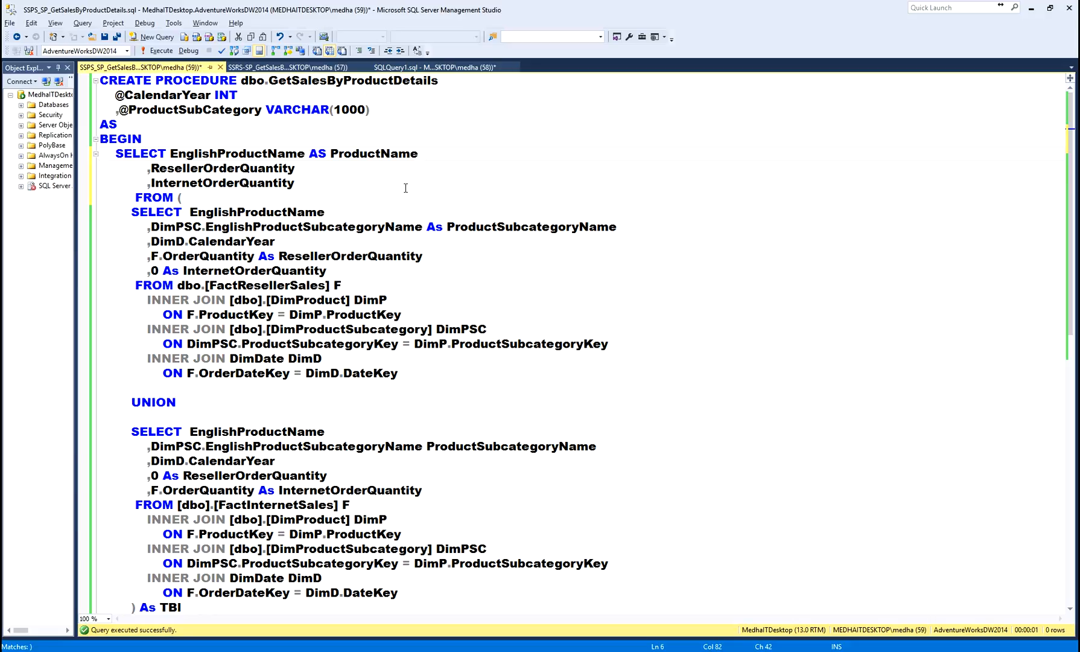
Change CREATE to ALTER in the GetSalesByProductDetails procedure script, execute it, and hide the results pane
{"action": "double_click", "coordinate": [133, 95]}
{"action": "double_click", "coordinate": [130, 83]}
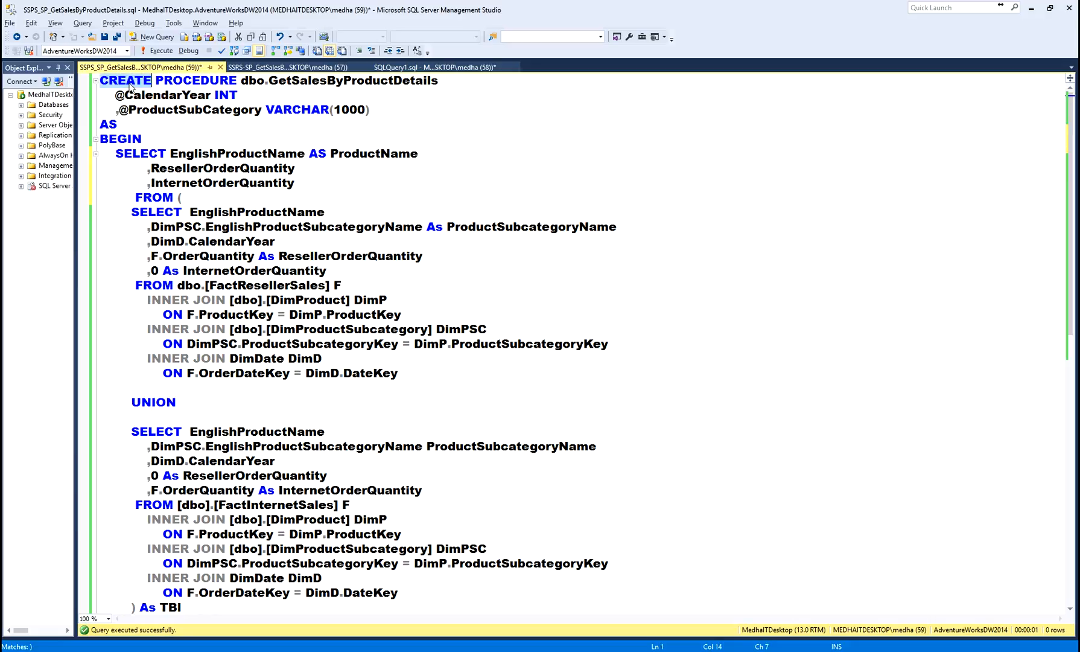
{"action": "type", "text": "ALTER"}
{"action": "key", "text": "F5"}
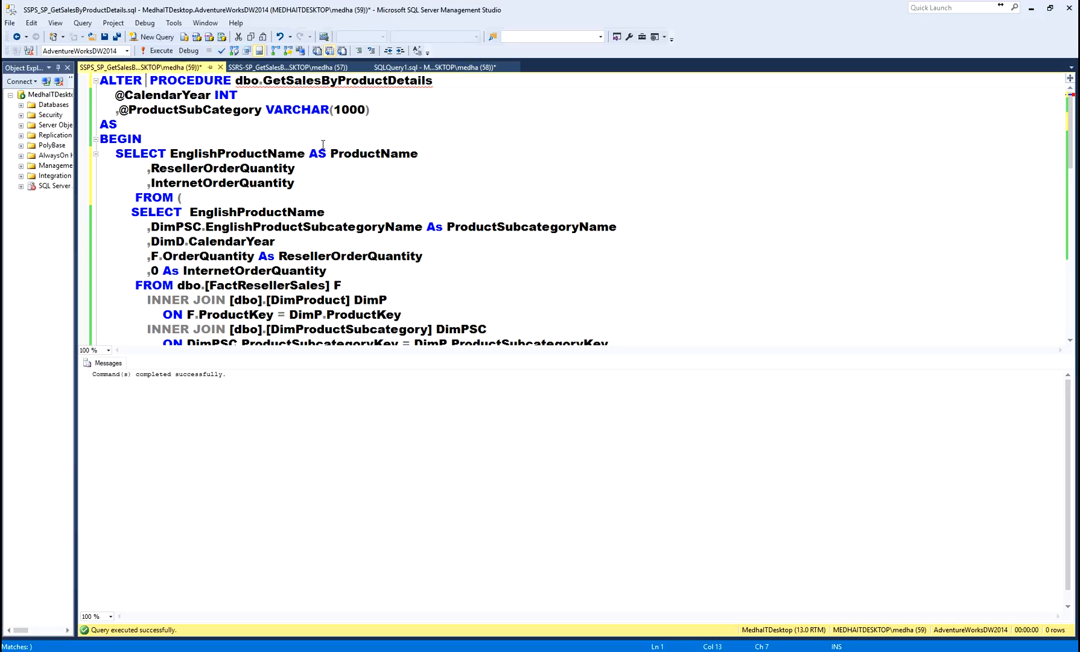
{"action": "key", "text": "ctrl+r"}
Review the procedure's CalendarYear and ProductSubCategory parameters and the end of its query, and save the script
{"action": "double_click", "coordinate": [162, 95]}
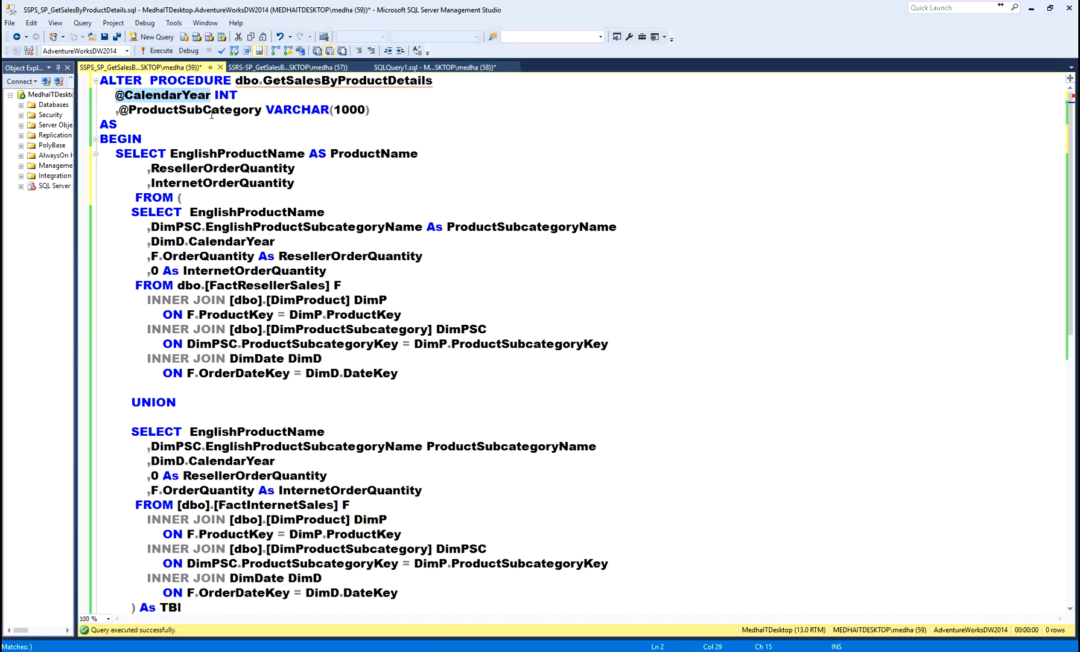
{"action": "double_click", "coordinate": [208, 111]}
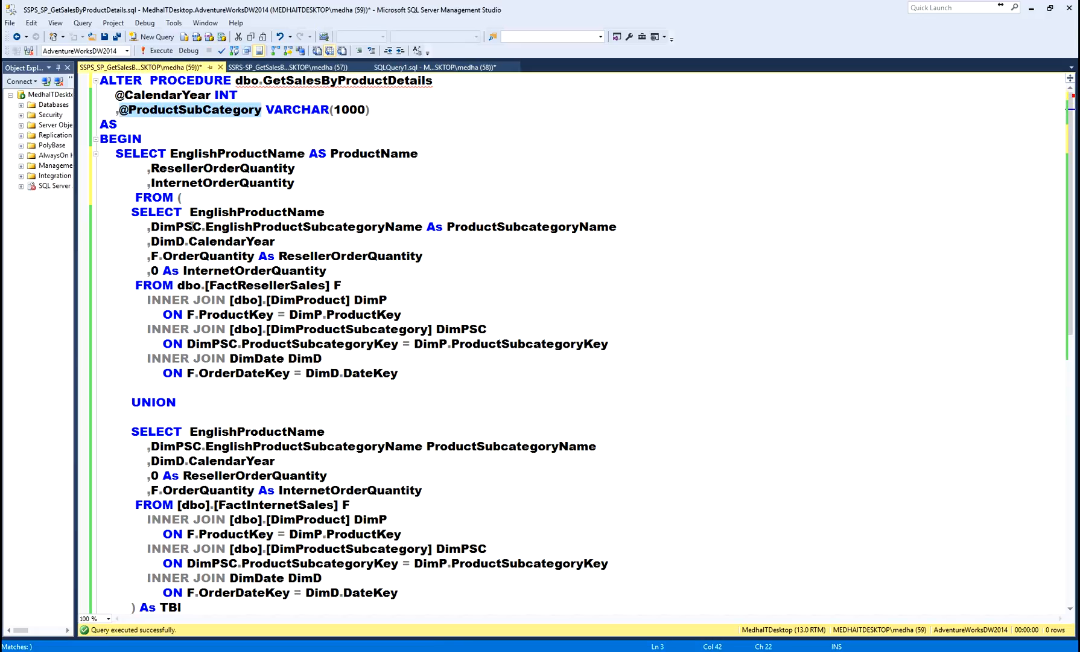
{"action": "left_click", "coordinate": [215, 431]}
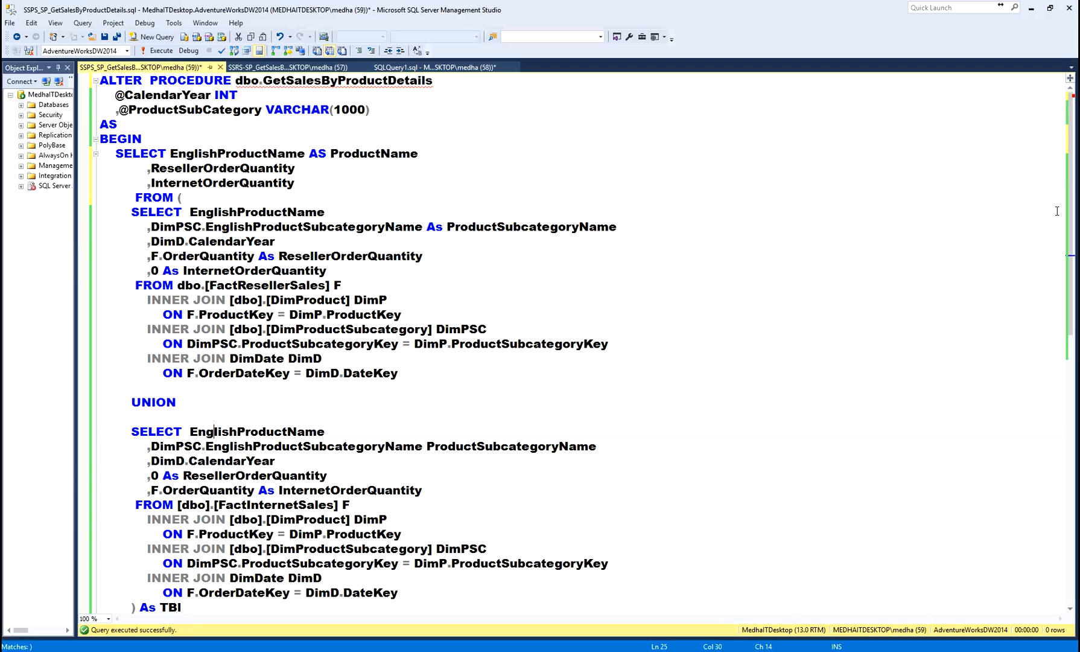
{"action": "scroll", "coordinate": [137, 428], "scroll_direction": "down", "scroll_amount": 8}
{"action": "left_click_drag", "start_coordinate": [132, 277], "coordinate": [579, 313]}
{"action": "left_click", "coordinate": [579, 303]}
{"action": "key", "text": "ctrl+Home"}
{"action": "key", "text": "ctrl+s"}
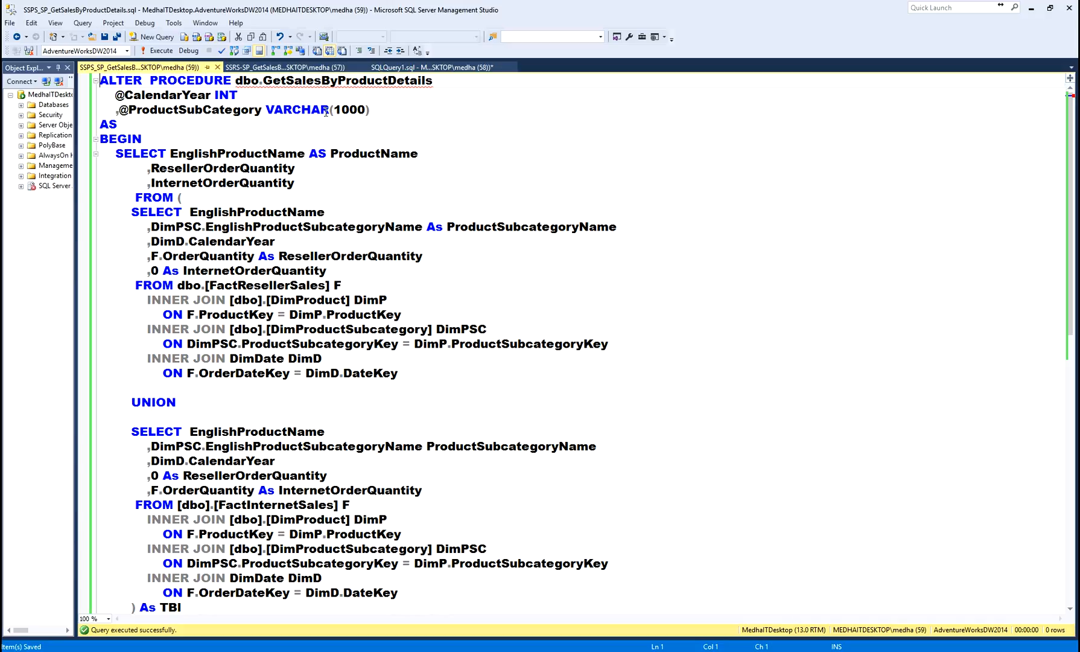
{"action": "double_click", "coordinate": [306, 82]}
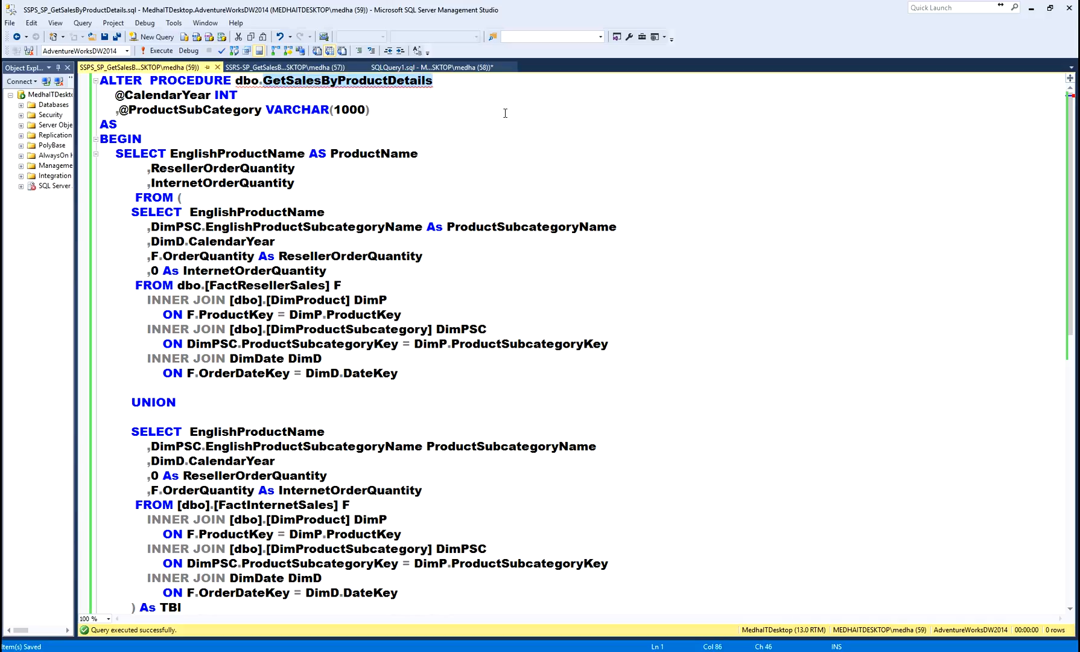
Switch to Visual Studio, name the new dataset DetailedSalesByProduct and make it embedded in the report
{"action": "key", "text": "alt+Tab"}
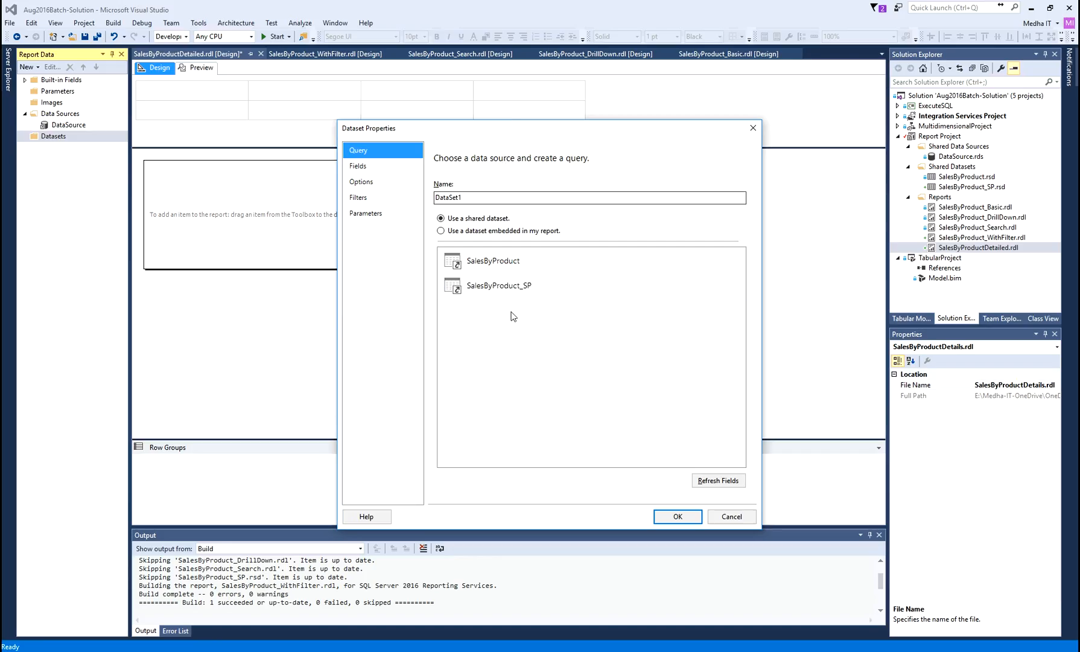
{"action": "key", "text": "Tab"}
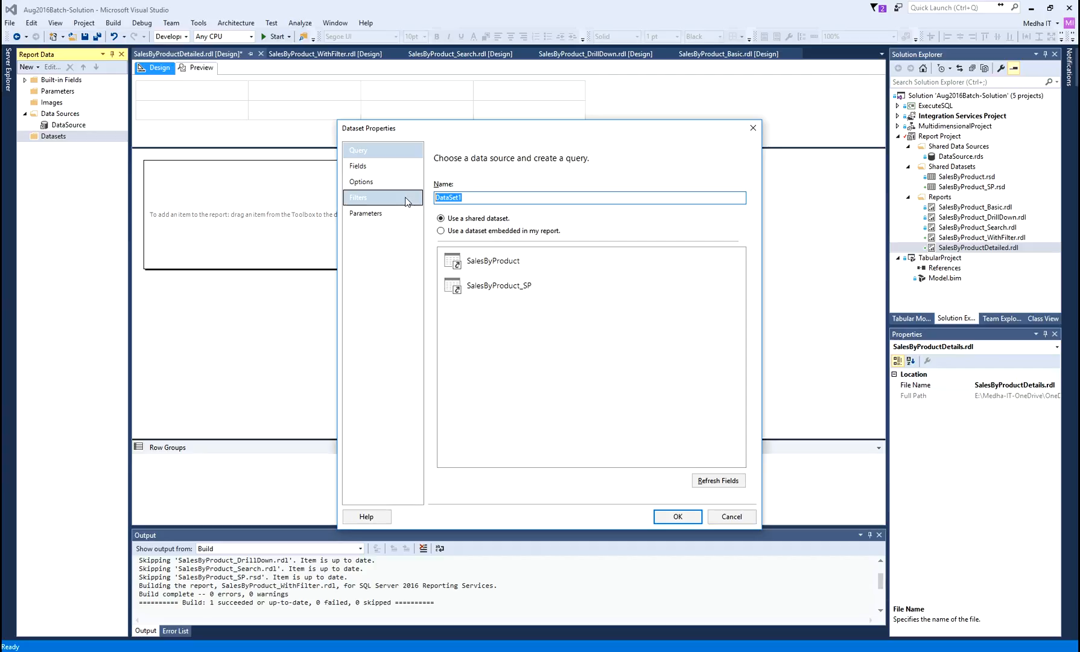
{"action": "type", "text": "SA"}
{"action": "type", "text": "DEtailedSalesByProduc"}
{"action": "left_click", "coordinate": [441, 231]}
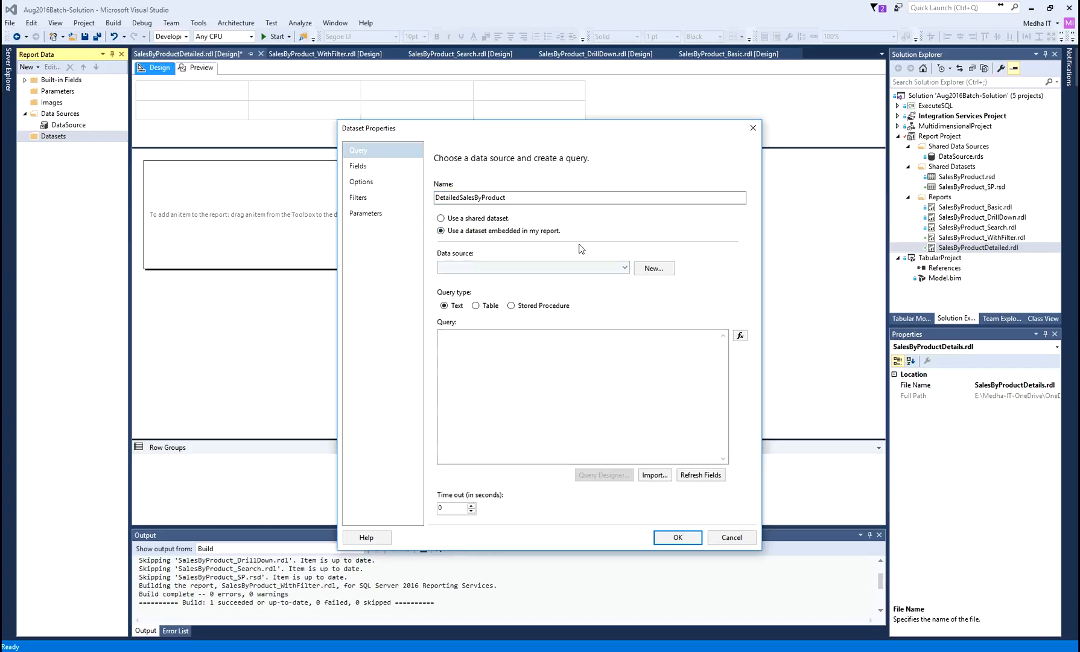
Base the dataset on DataSource and the stored procedure GetSalesByProductDetails, and refresh its fields
{"action": "left_click", "coordinate": [624, 268]}
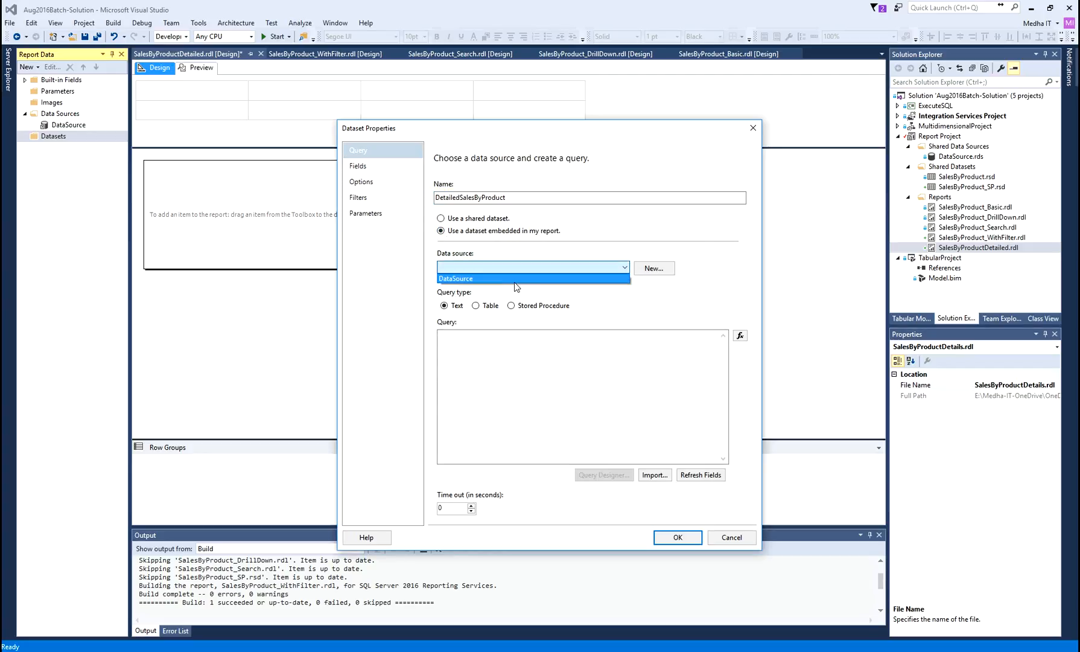
{"action": "left_click", "coordinate": [475, 277]}
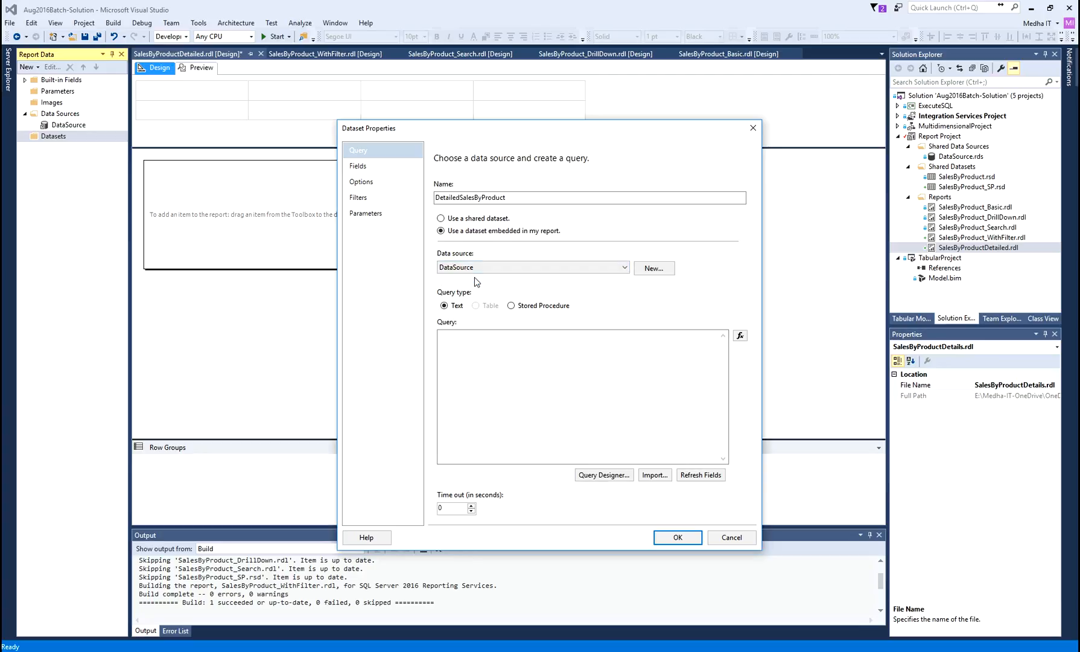
{"action": "left_click", "coordinate": [512, 304]}
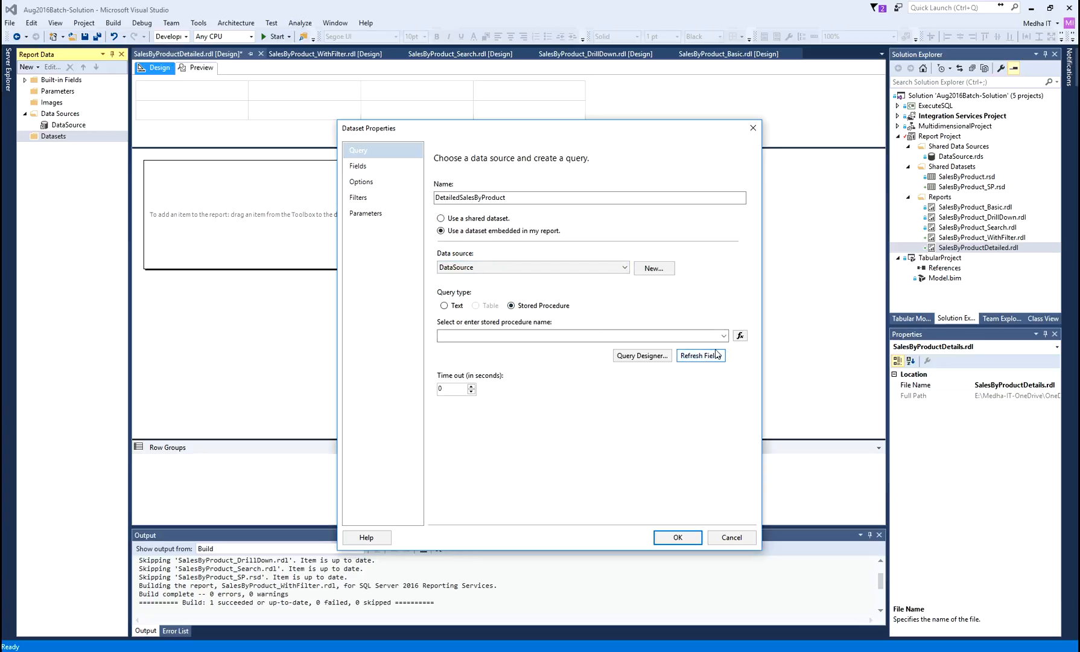
{"action": "left_click", "coordinate": [724, 336]}
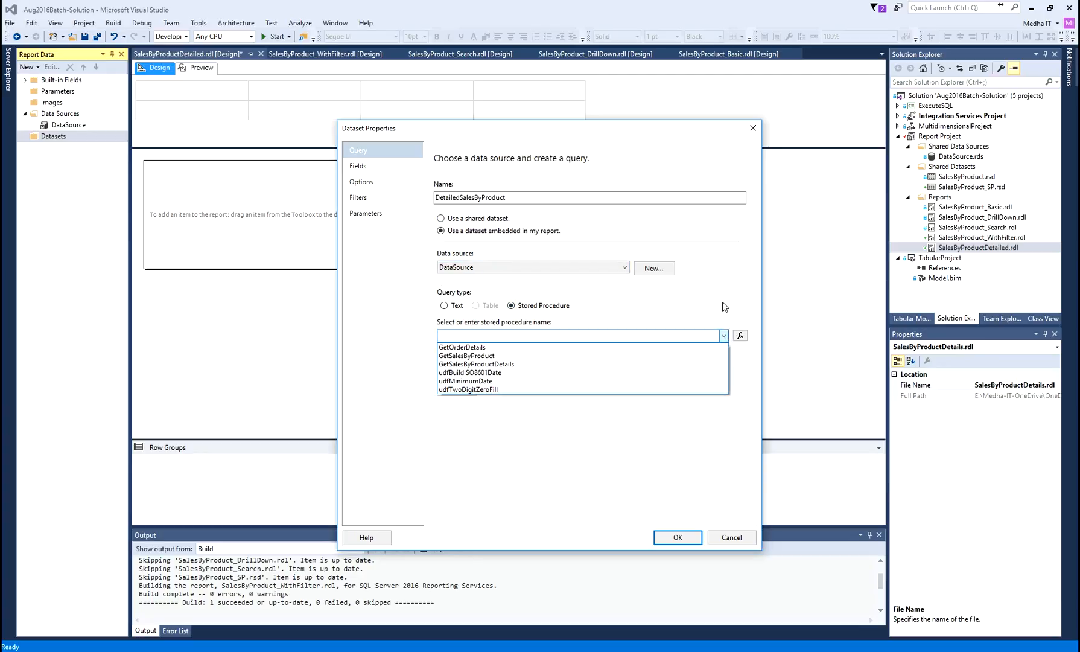
{"action": "left_click", "coordinate": [477, 364]}
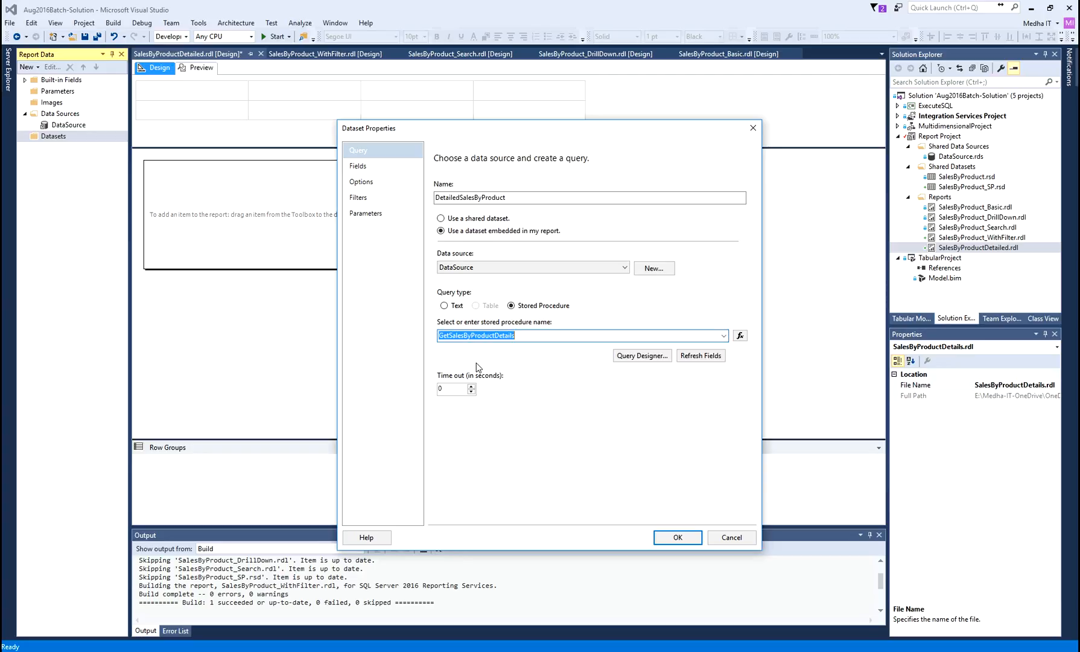
{"action": "left_click", "coordinate": [701, 355]}
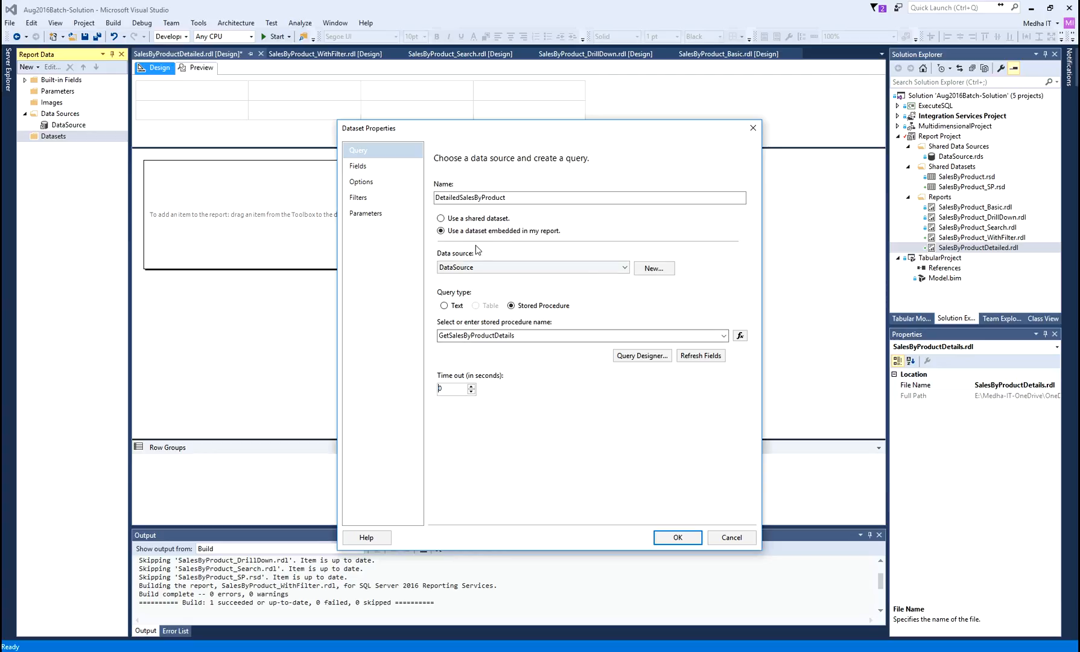
Check the dataset's fields and query parameters, and accept the dataset properties
{"action": "left_click", "coordinate": [358, 166]}
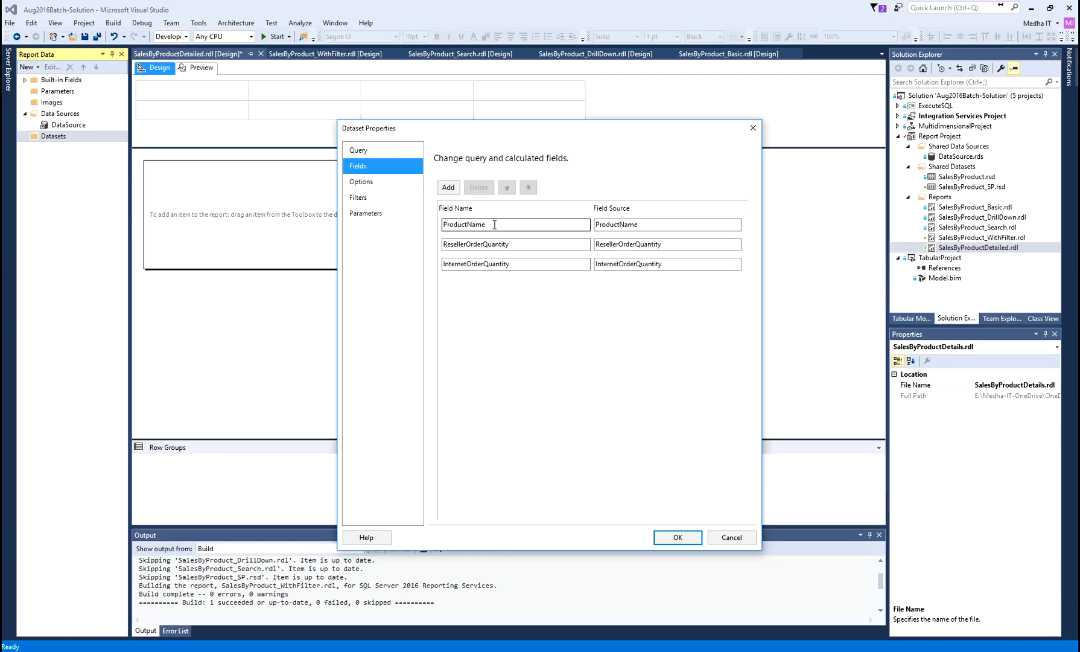
{"action": "left_click", "coordinate": [476, 224]}
{"action": "left_click", "coordinate": [506, 244]}
{"action": "left_click", "coordinate": [519, 266]}
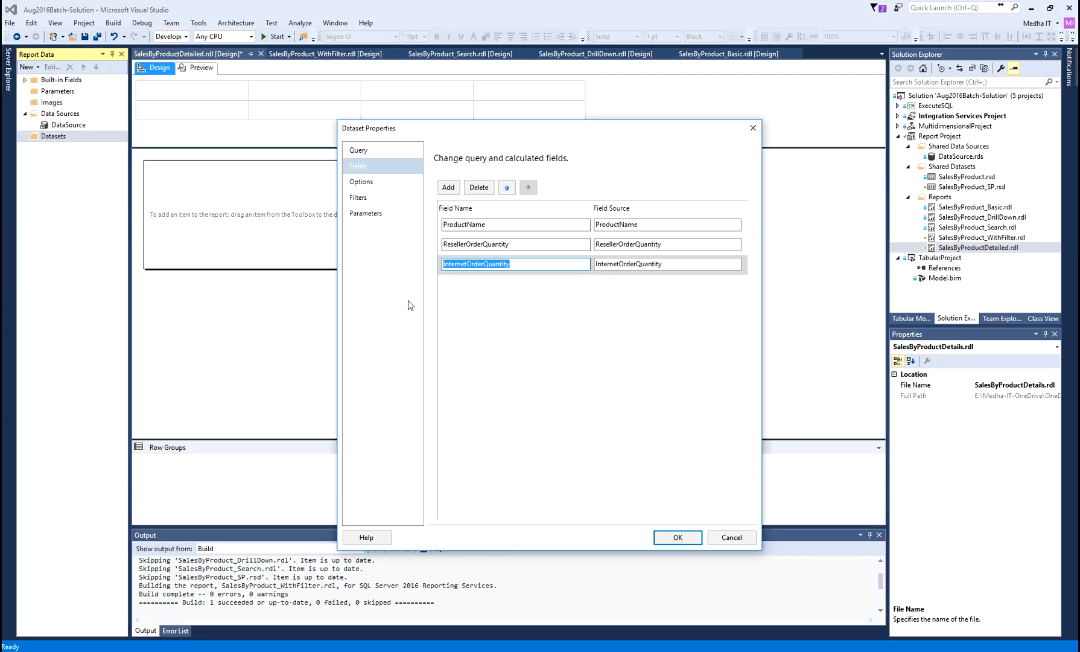
{"action": "left_click", "coordinate": [371, 216]}
{"action": "left_click", "coordinate": [497, 224]}
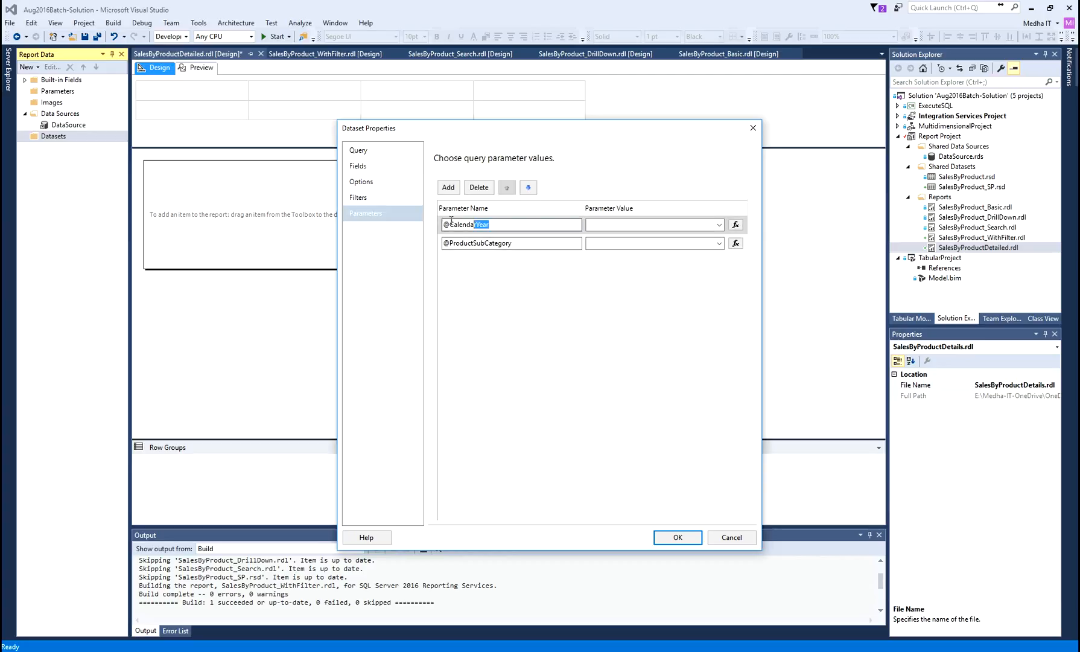
{"action": "left_click", "coordinate": [510, 242]}
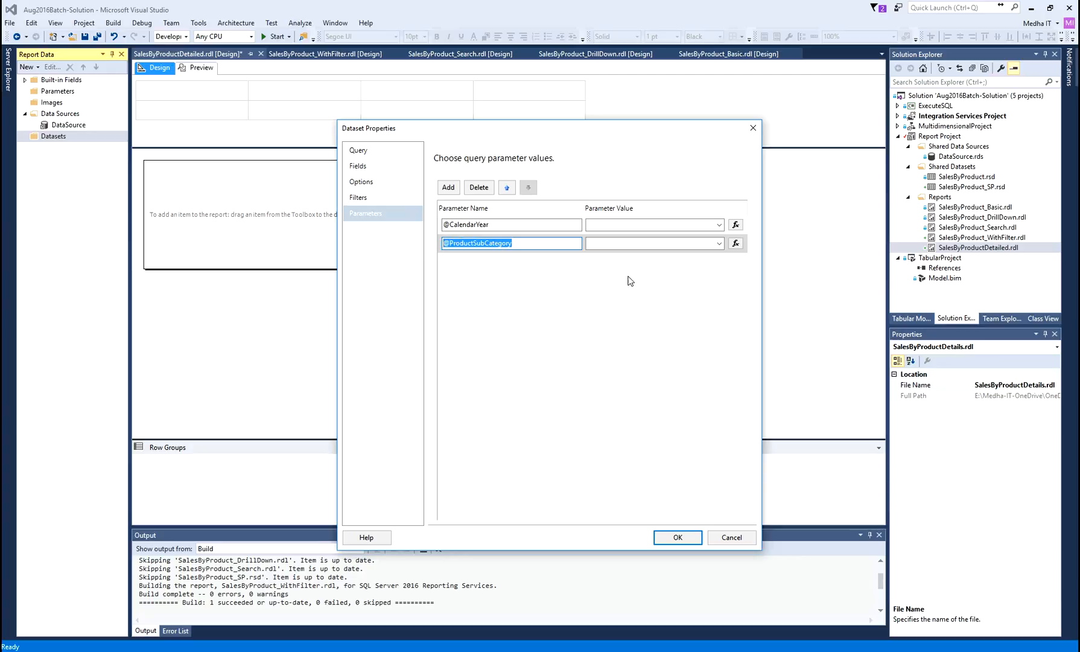
{"action": "left_click", "coordinate": [677, 537]}
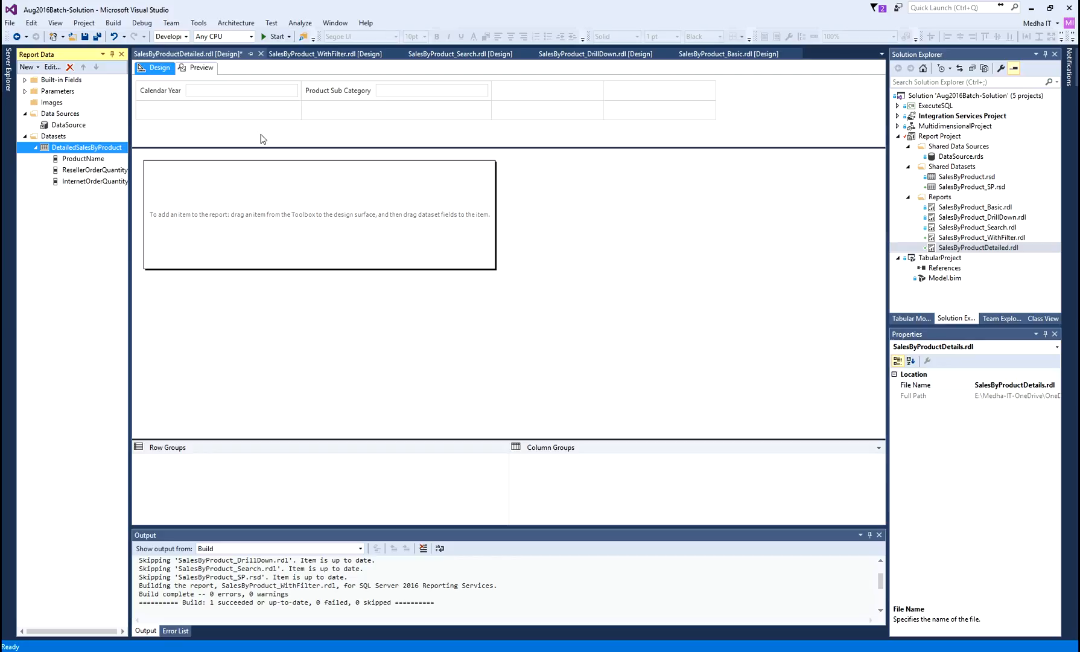
Reopen the DetailedSalesByProduct dataset to check the values mapped to its query parameters, and close it
{"action": "double_click", "coordinate": [53, 148]}
{"action": "double_click", "coordinate": [40, 149]}
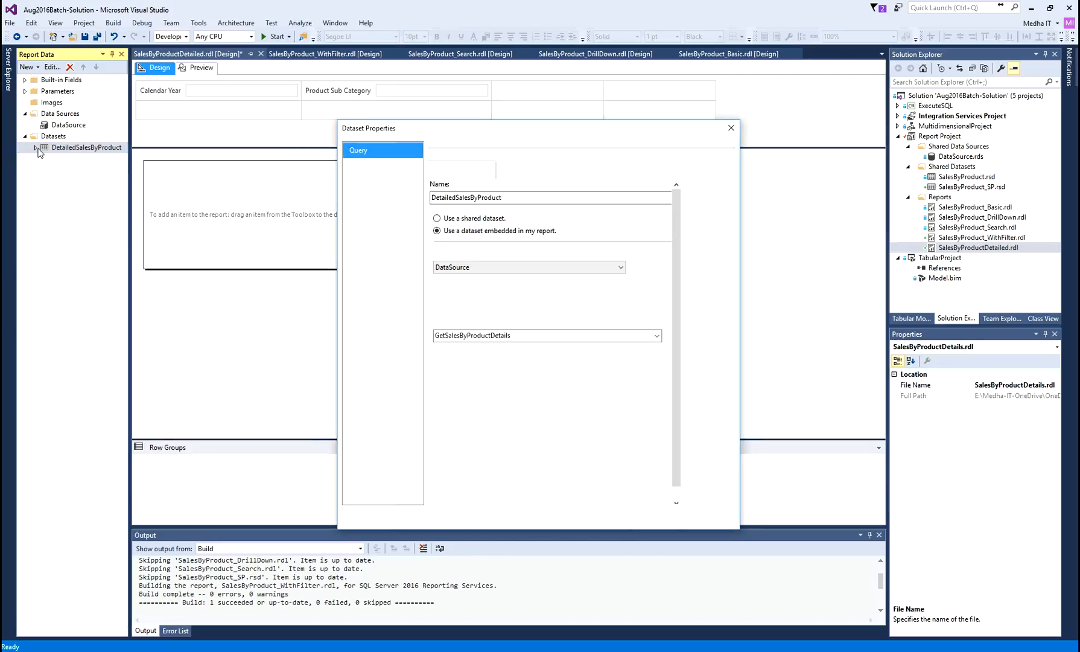
{"action": "left_click", "coordinate": [370, 215]}
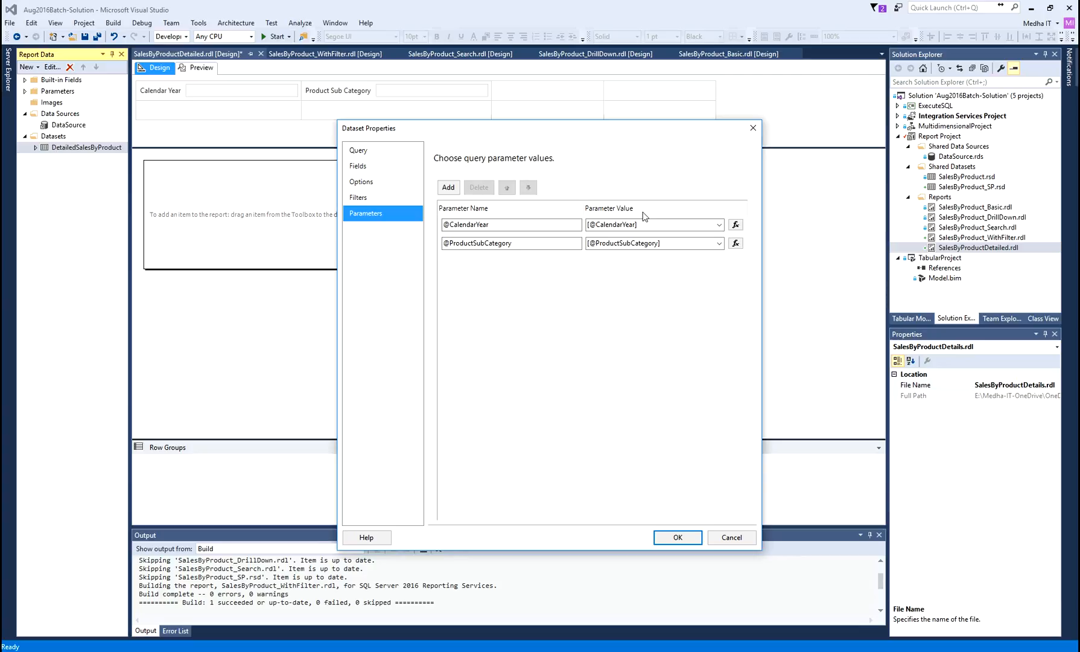
{"action": "left_click", "coordinate": [677, 537]}
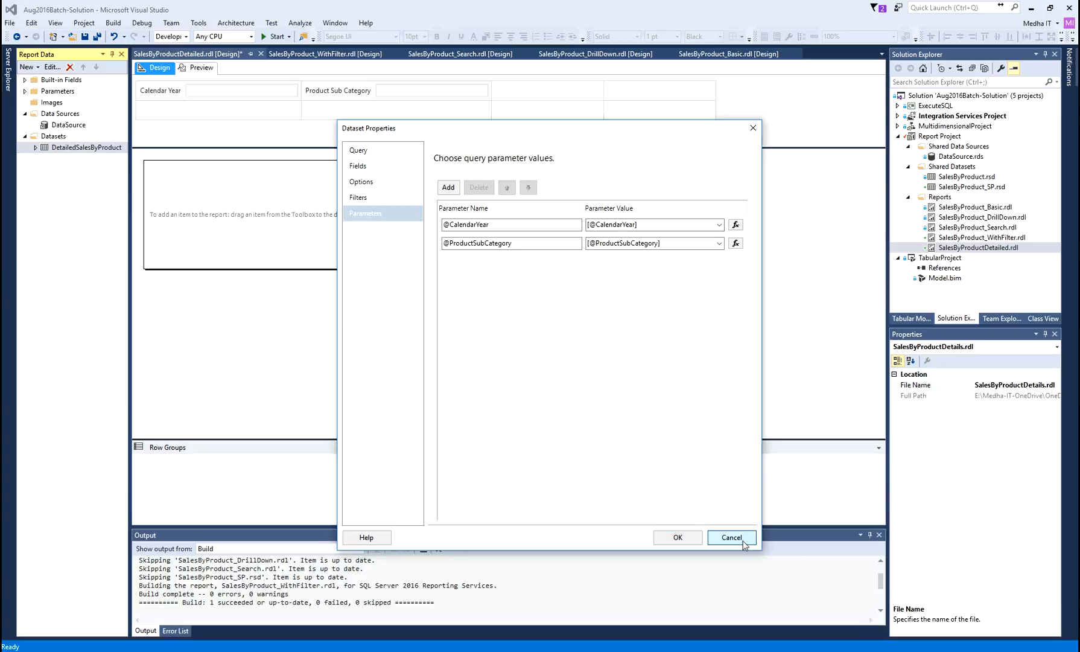
Expand the report parameters and preview the report to examine its parameter prompts, and return to the design view
{"action": "left_click", "coordinate": [25, 91]}
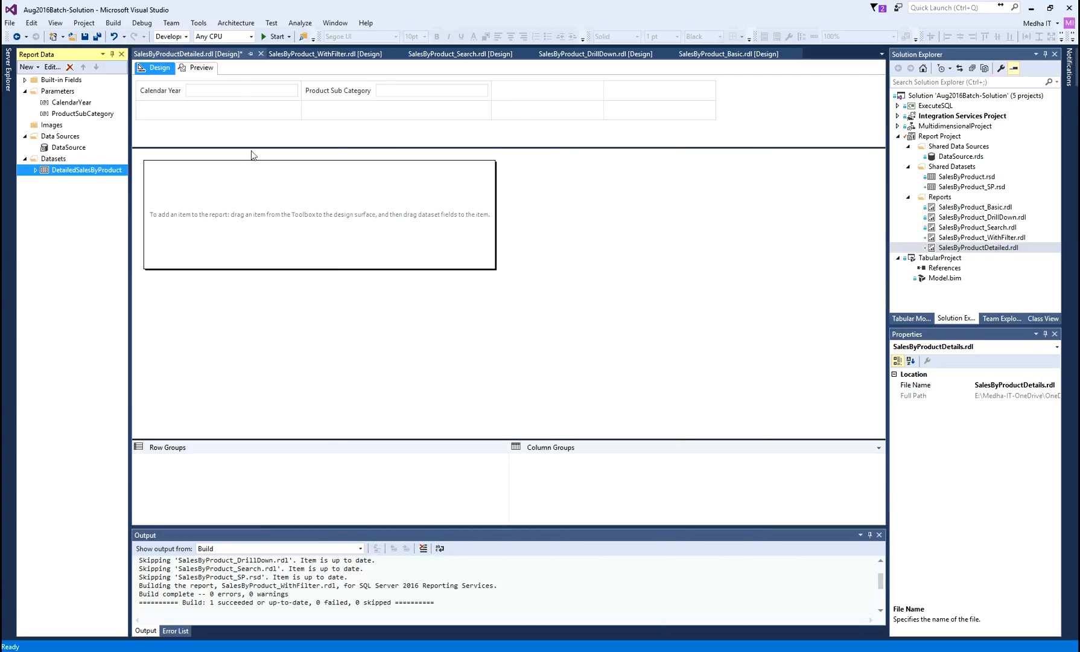
{"action": "left_click", "coordinate": [206, 69]}
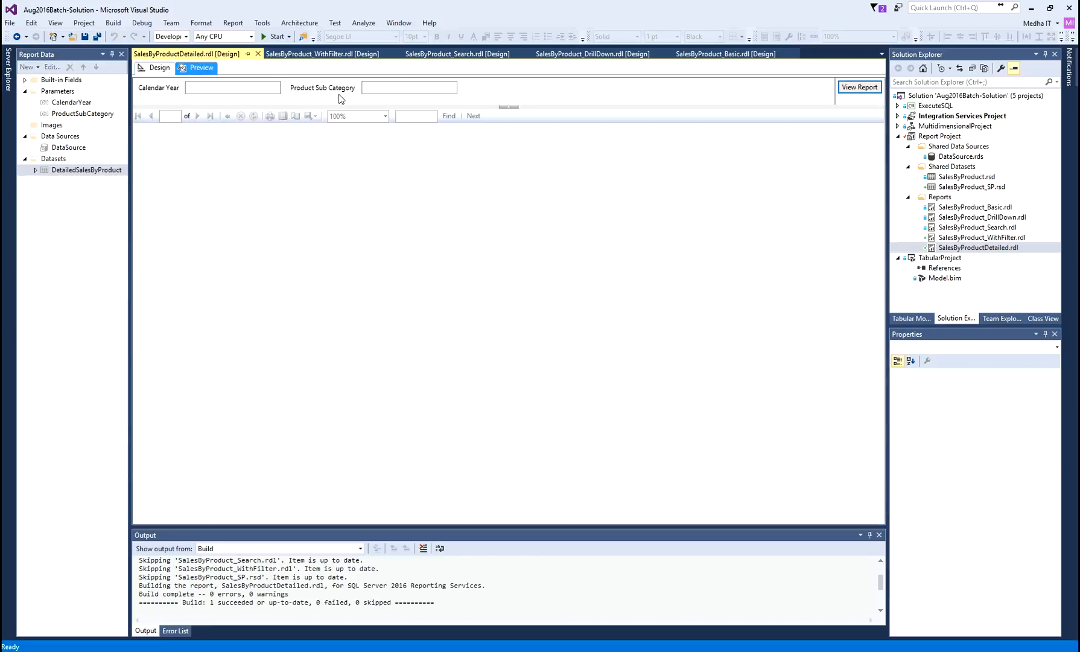
{"action": "left_click", "coordinate": [400, 91]}
{"action": "left_click", "coordinate": [159, 68]}
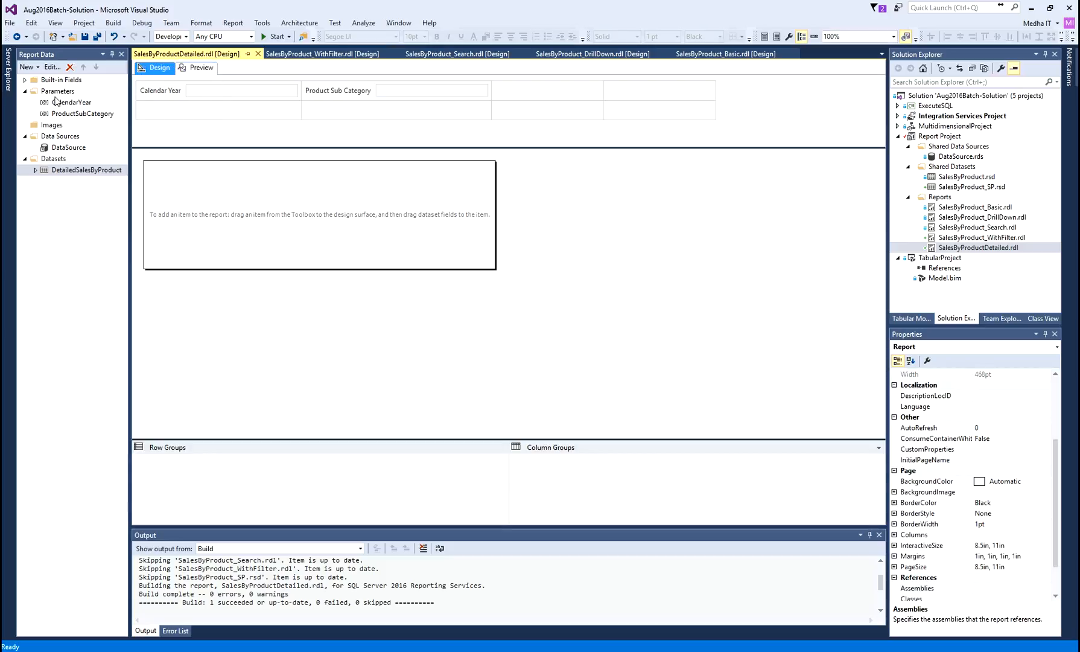
Set the CalendarYear report parameter's visibility to Hidden
{"action": "right_click", "coordinate": [56, 104]}
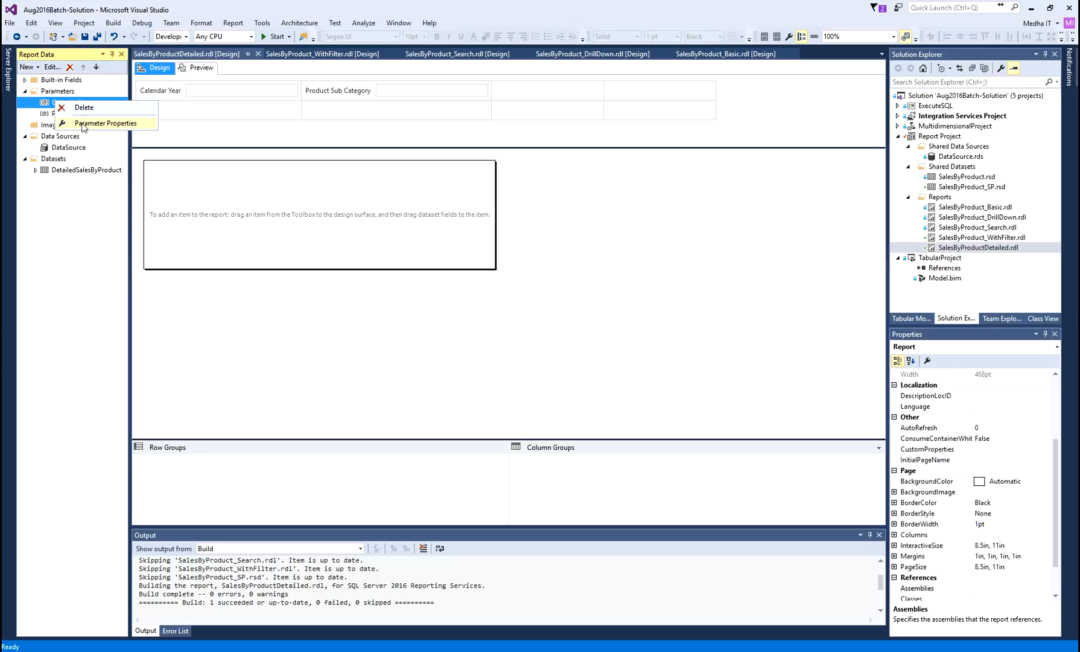
{"action": "left_click", "coordinate": [83, 124]}
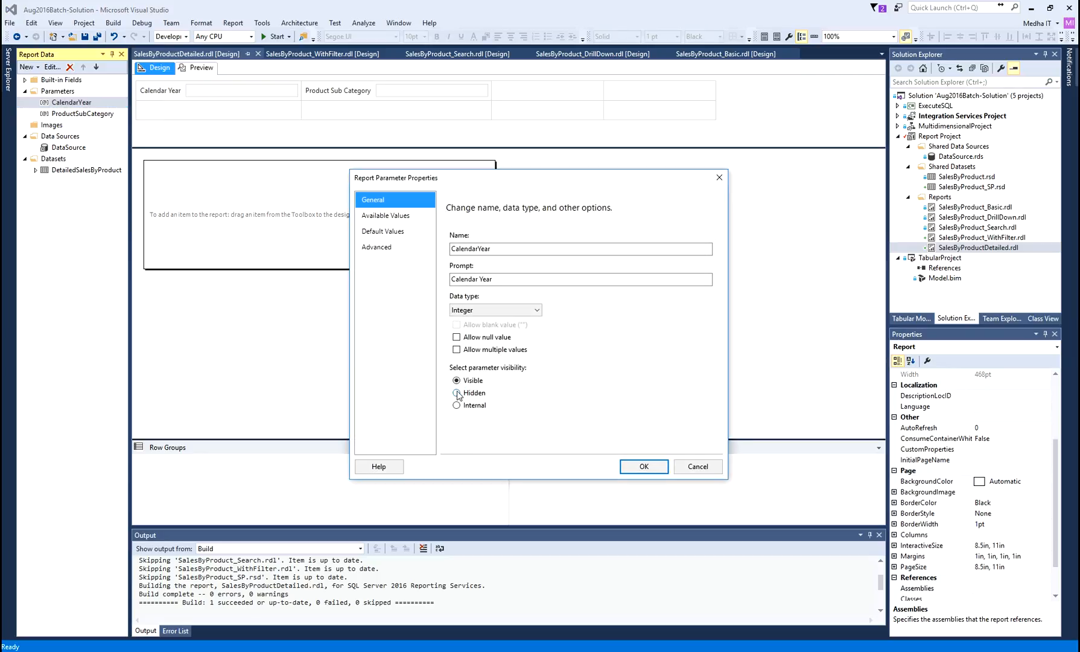
{"action": "left_click", "coordinate": [457, 393]}
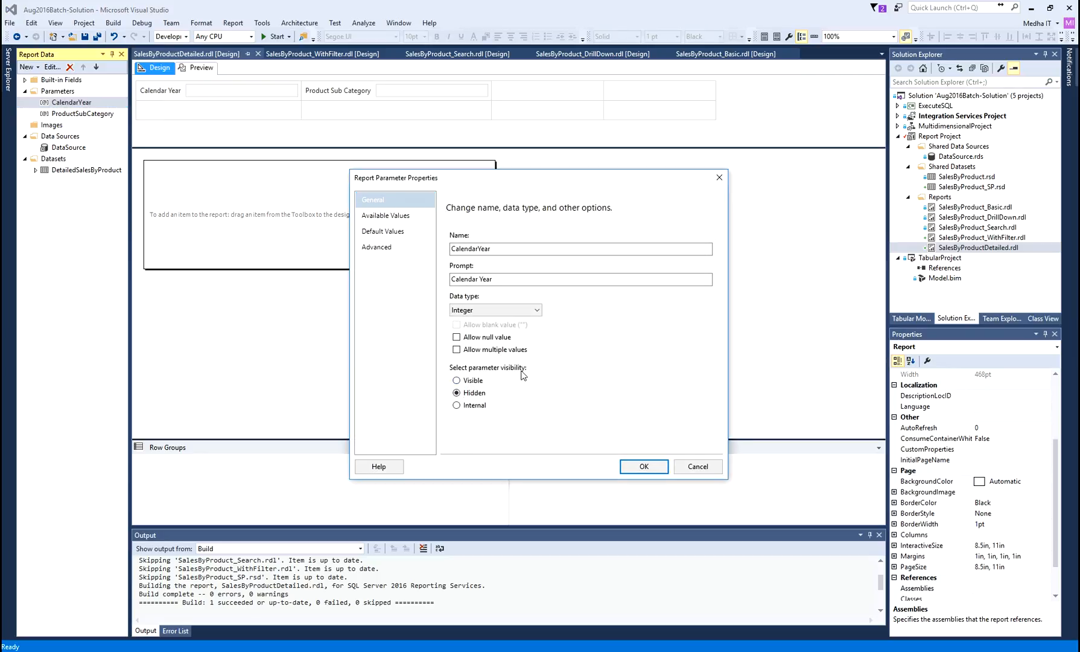
{"action": "left_click", "coordinate": [645, 467]}
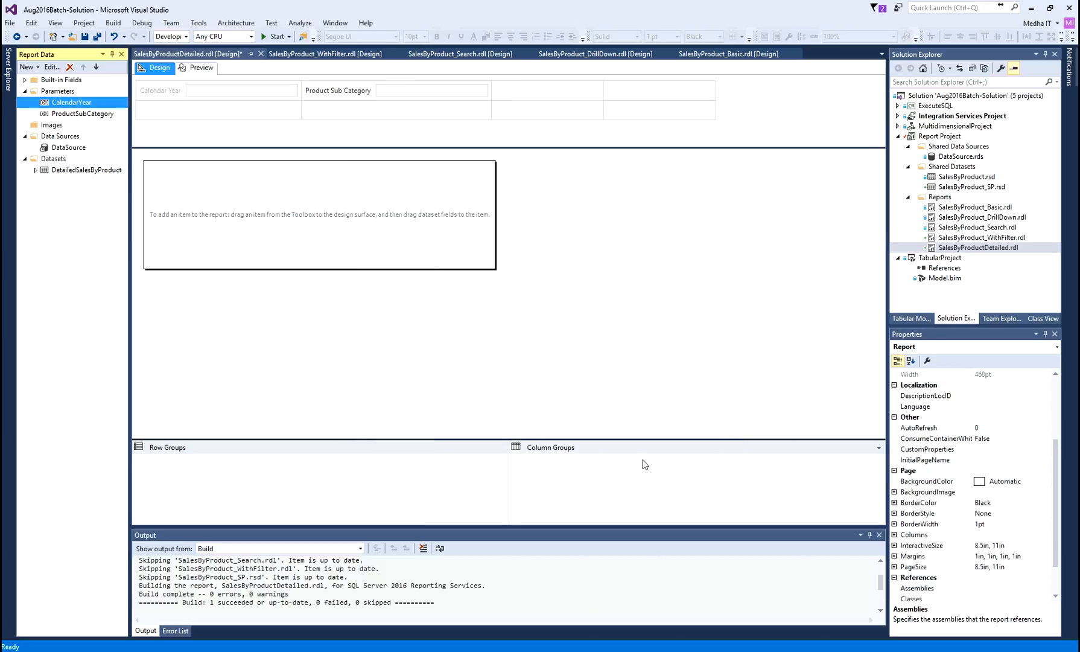
Set the ProductSubCategory report parameter's visibility to Hidden and save all files
{"action": "right_click", "coordinate": [91, 114]}
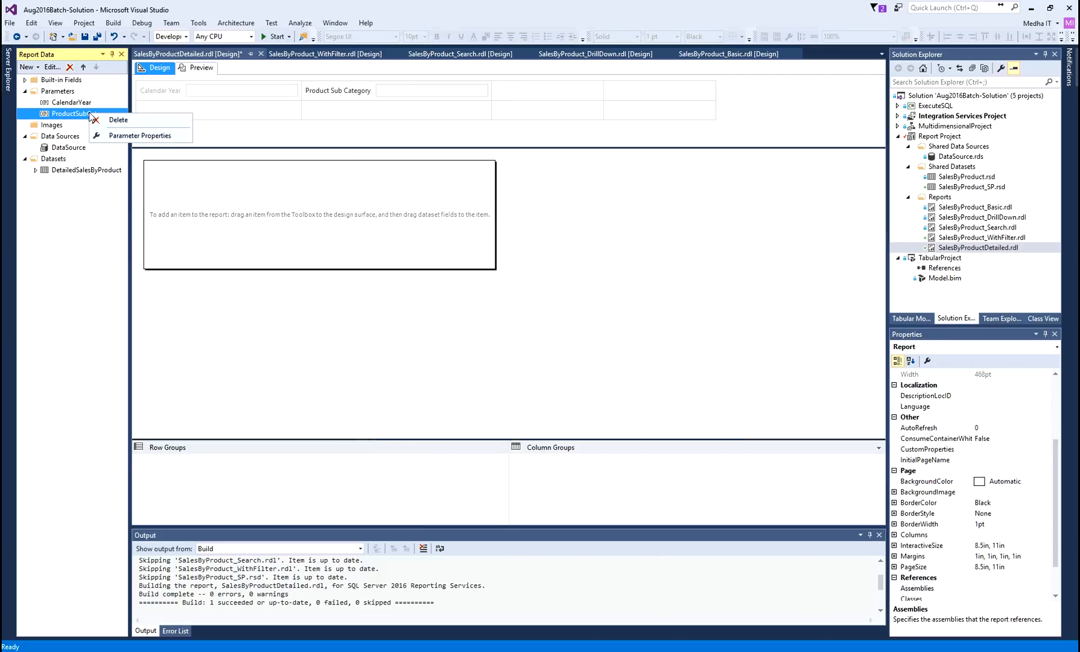
{"action": "left_click", "coordinate": [126, 137]}
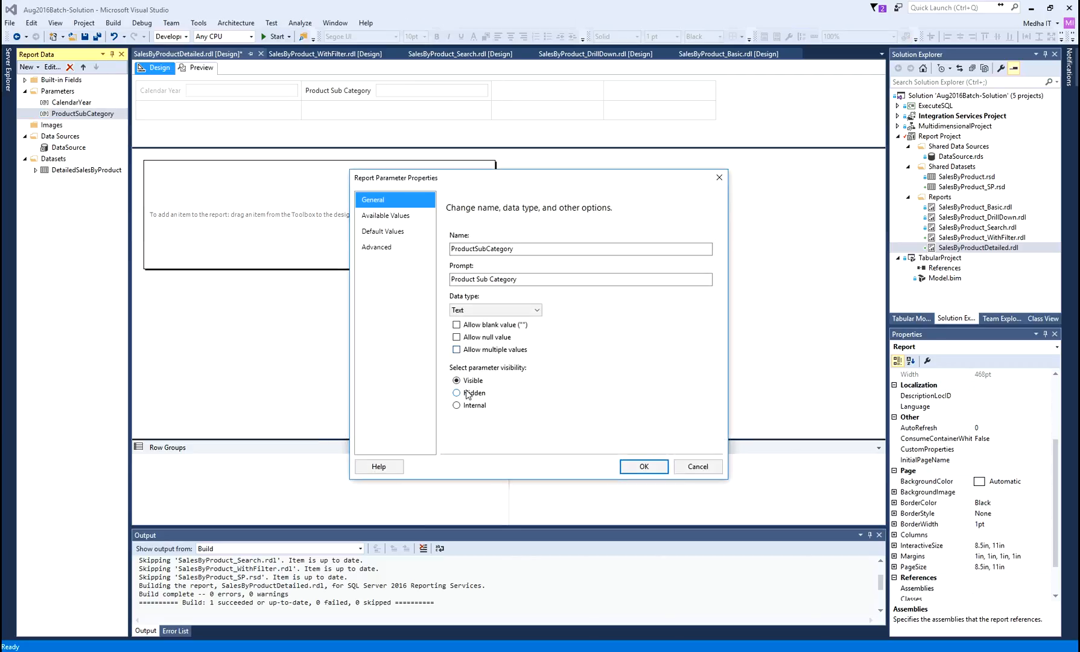
{"action": "left_click", "coordinate": [457, 393]}
{"action": "left_click", "coordinate": [643, 466]}
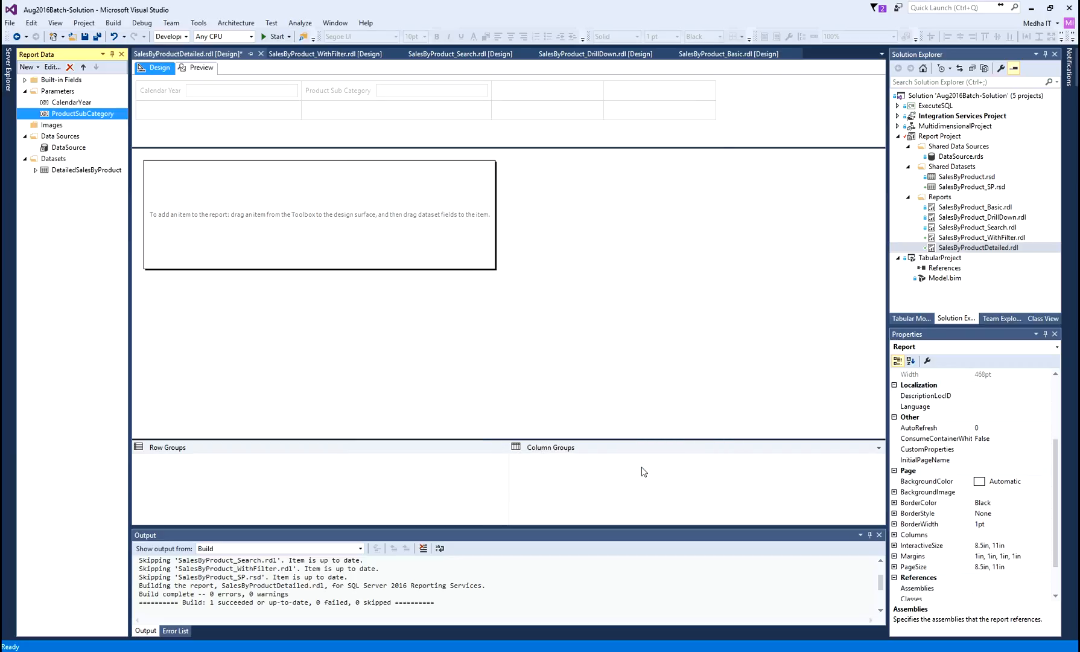
{"action": "left_click", "coordinate": [97, 36]}
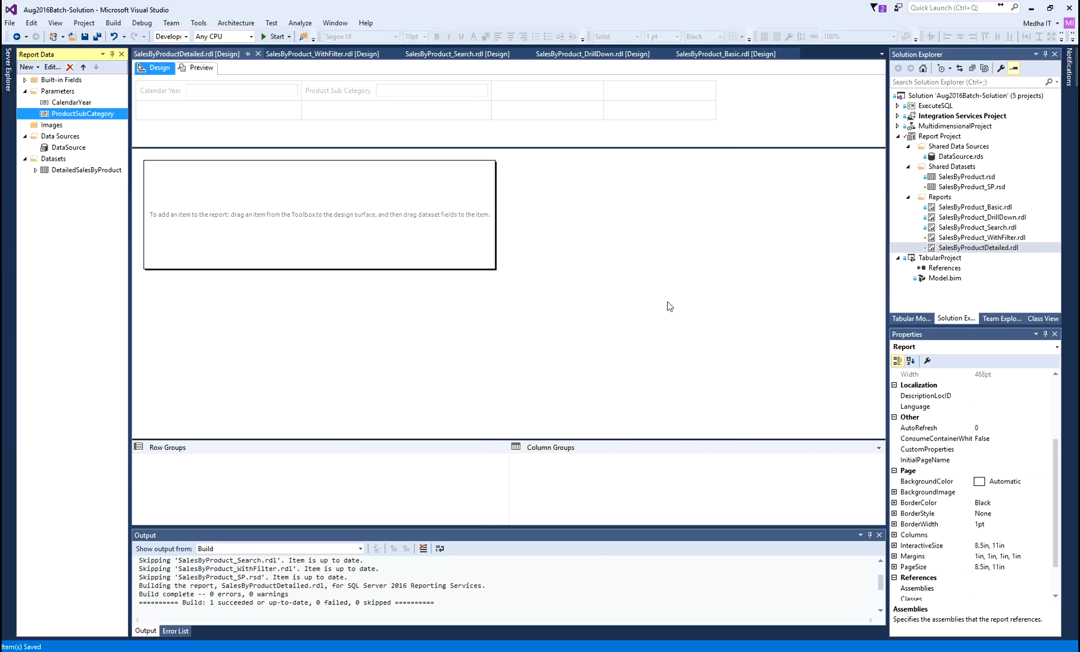
Preview the detailed sales report with its parameters hidden, and return to the design view
{"action": "left_click", "coordinate": [188, 70]}
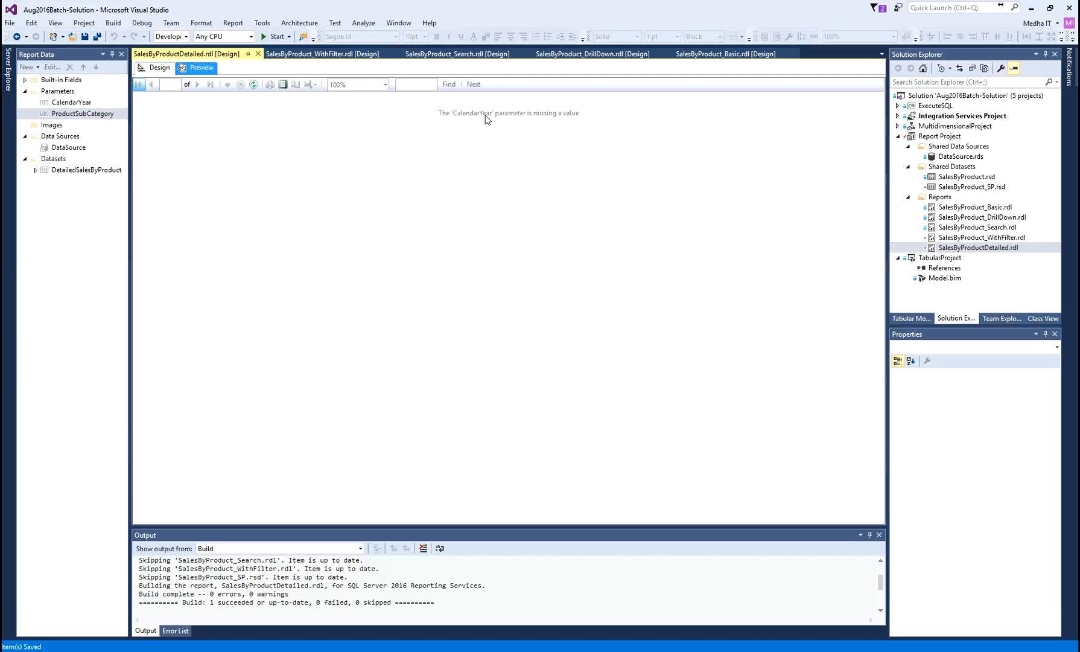
{"action": "left_click", "coordinate": [58, 107]}
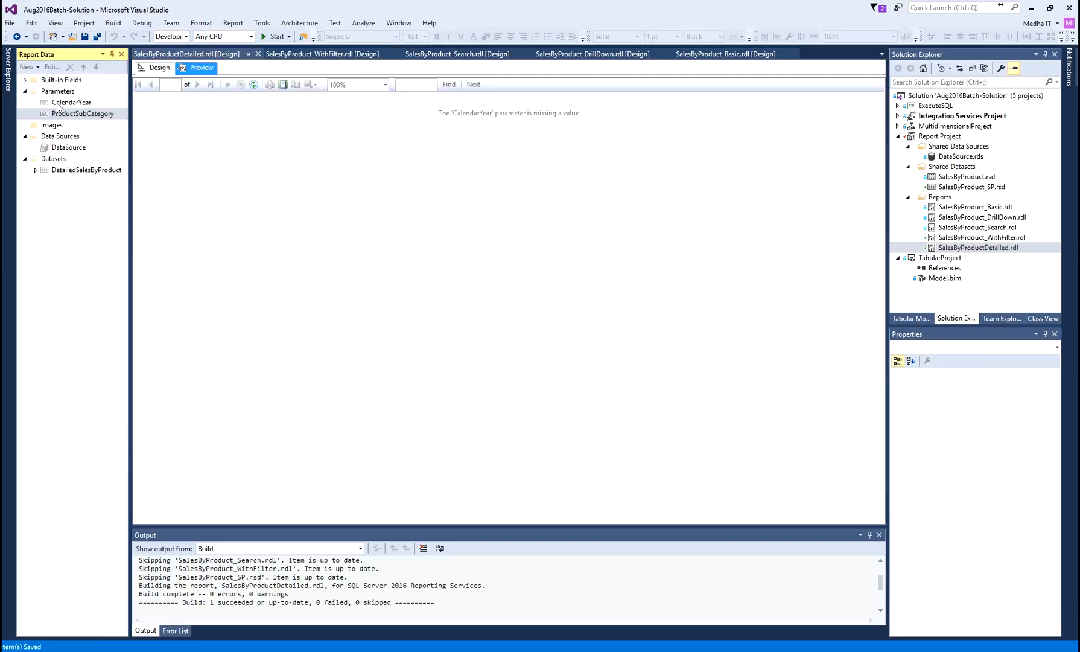
{"action": "left_click", "coordinate": [148, 65]}
Review the CalendarYear parameter's default value and general settings, preview the report again, and return to the design view
{"action": "right_click", "coordinate": [79, 103]}
{"action": "left_click", "coordinate": [111, 125]}
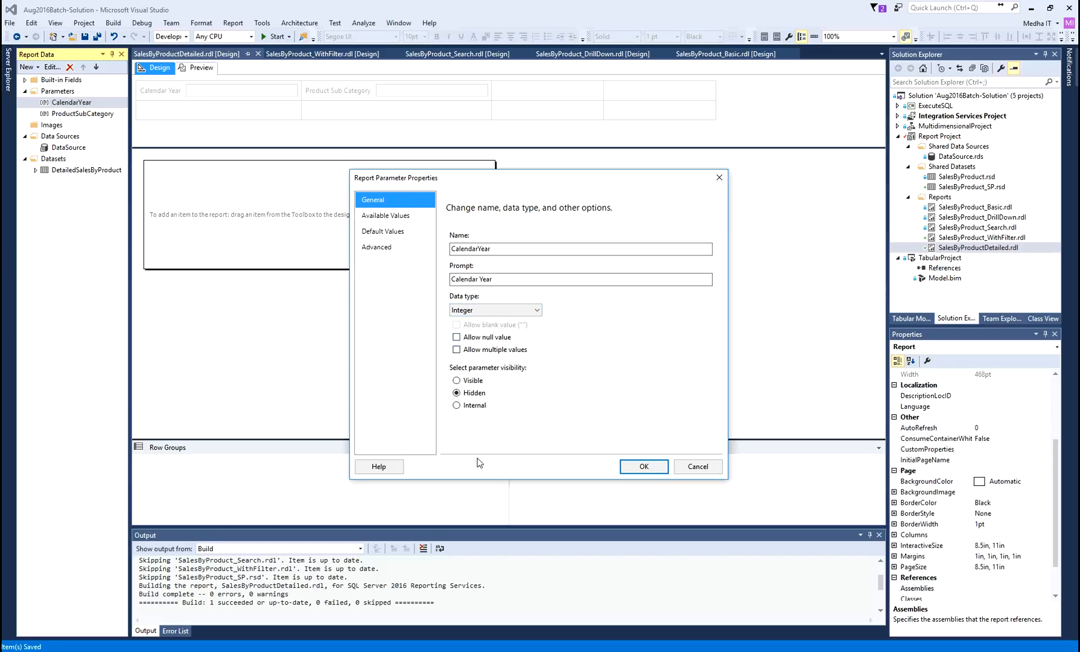
{"action": "left_click", "coordinate": [401, 233]}
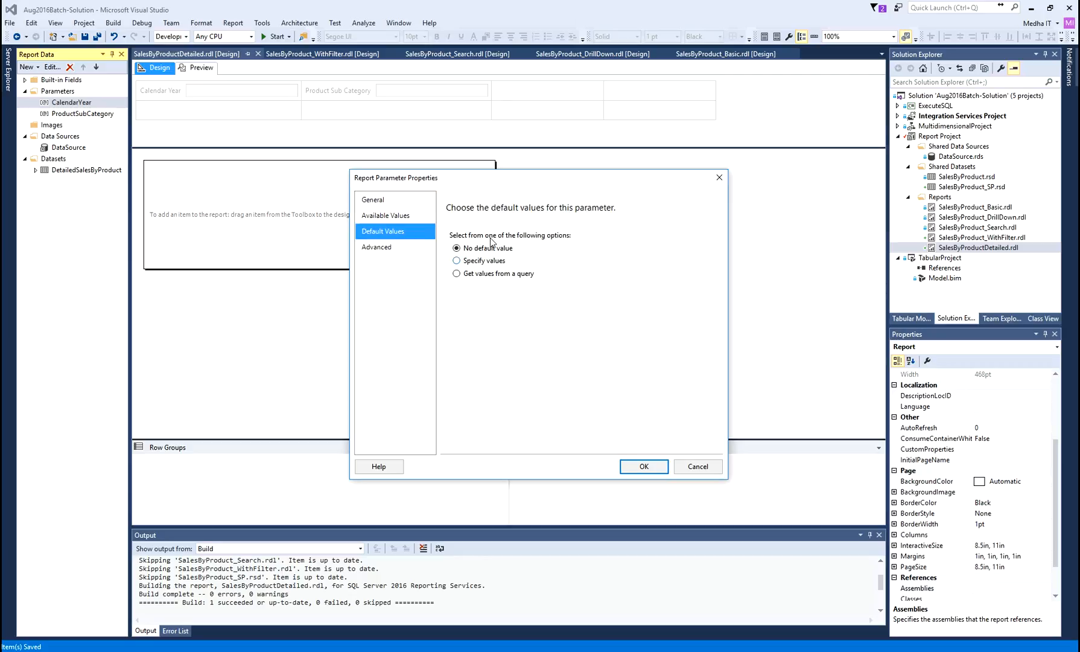
{"action": "left_click", "coordinate": [374, 199]}
{"action": "left_click", "coordinate": [643, 465]}
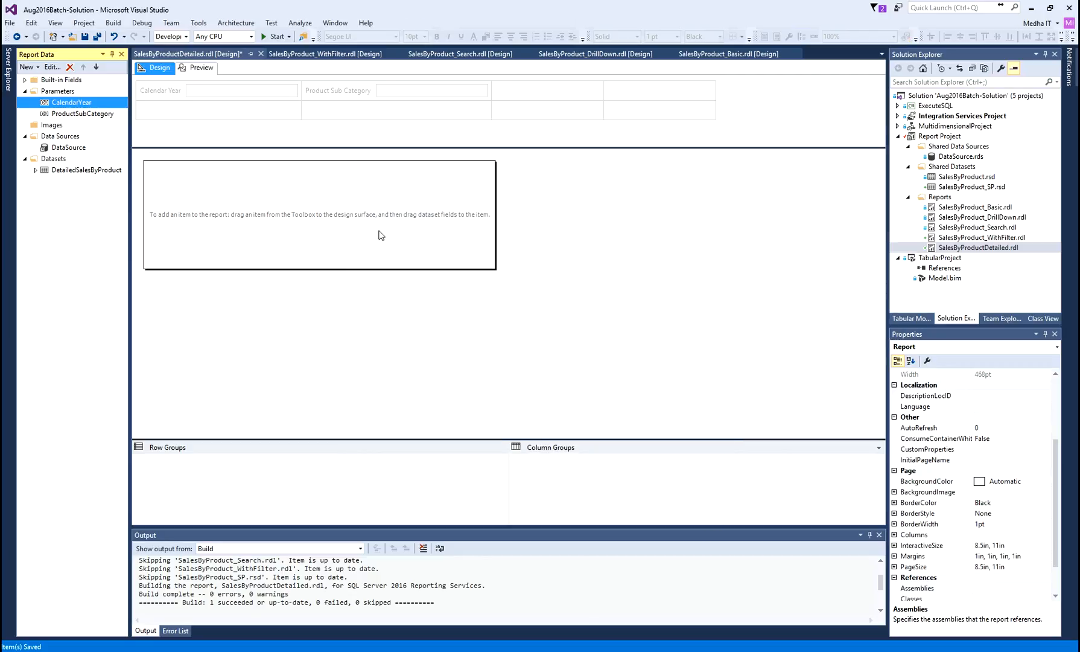
{"action": "left_click", "coordinate": [203, 68]}
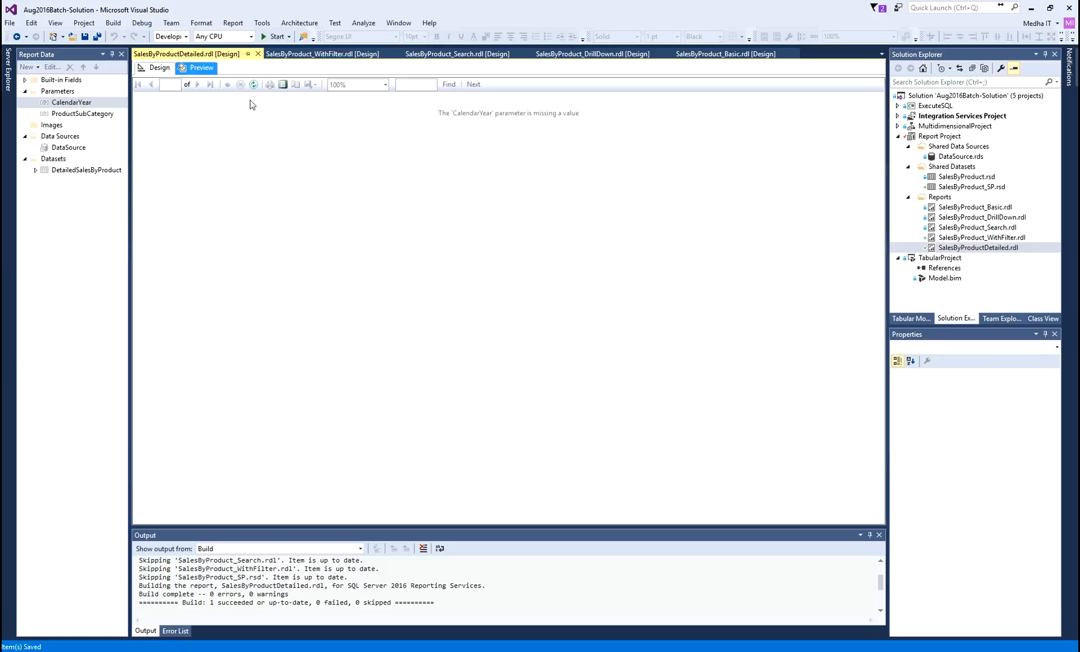
{"action": "left_click", "coordinate": [158, 68]}
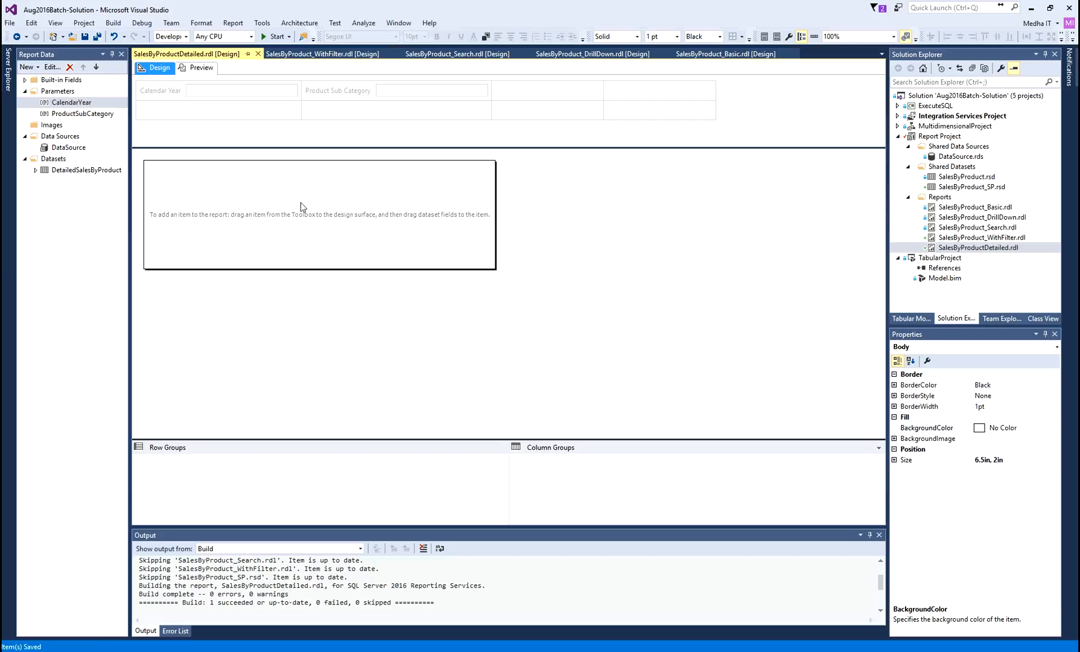
Insert a table in the report body and place it near the body's left edge
{"action": "right_click", "coordinate": [277, 190]}
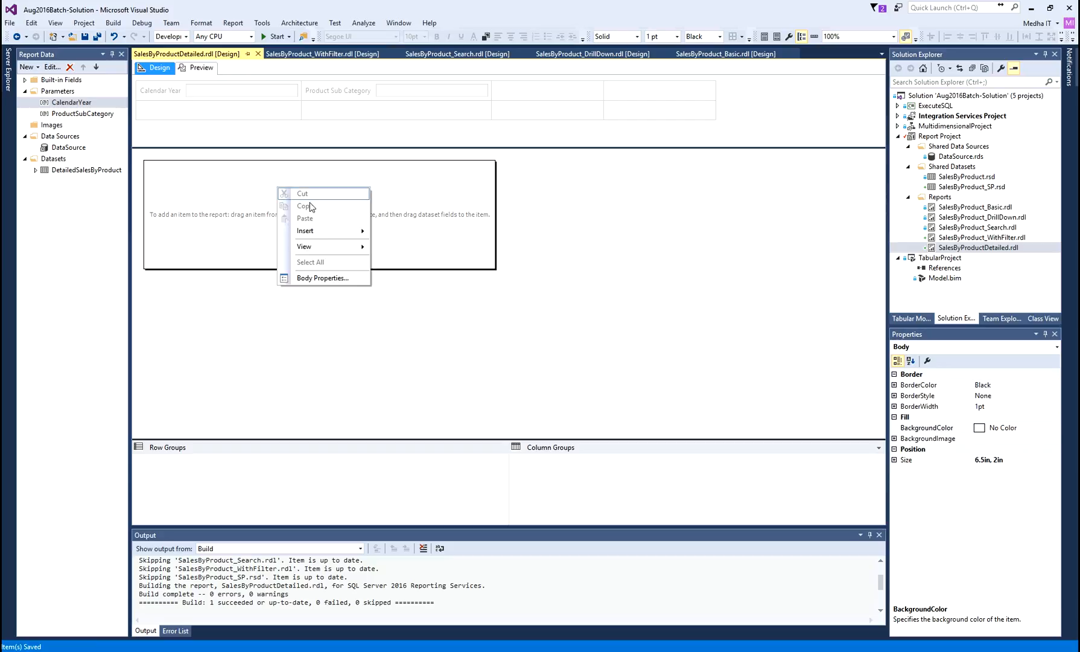
{"action": "mouse_move", "coordinate": [356, 231]}
{"action": "left_click", "coordinate": [408, 262]}
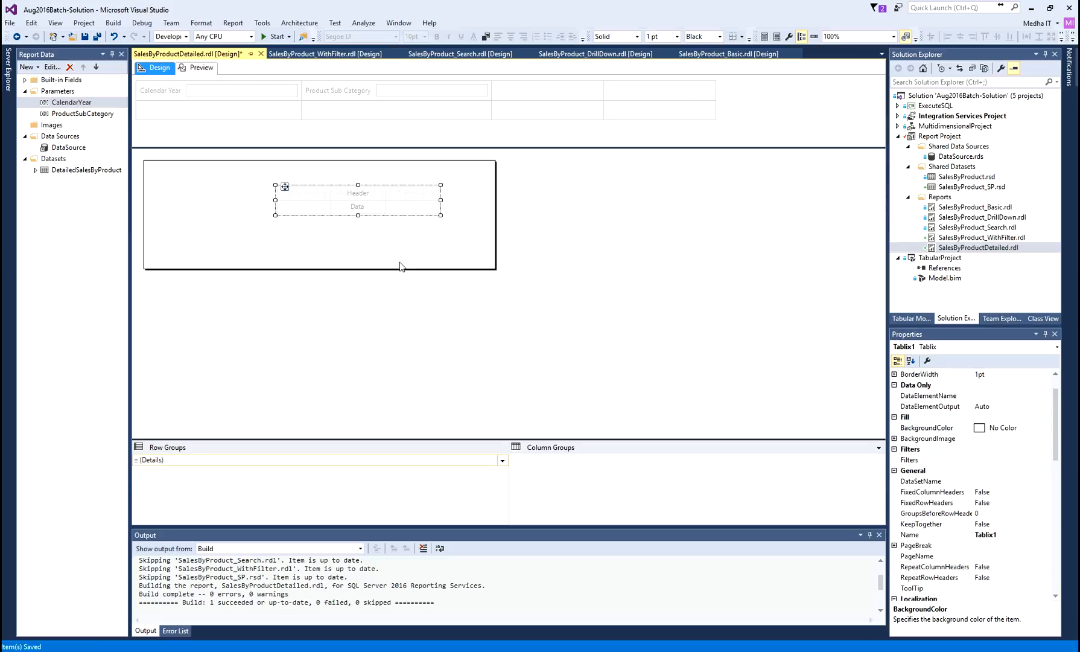
{"action": "left_click_drag", "start_coordinate": [284, 187], "coordinate": [170, 187]}
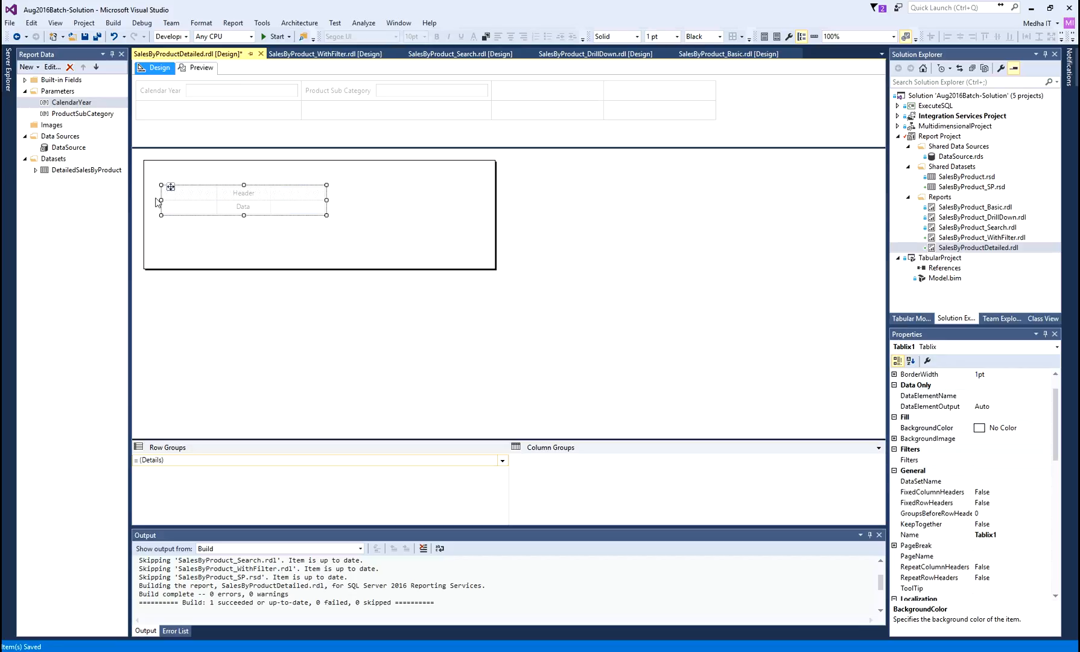
Fill the table columns with ProductName, ResellerOrderQuantity and InternetOrderQuantity from the DetailedSalesByProduct dataset, and widen the columns to fit their headings
{"action": "left_click", "coordinate": [36, 170]}
{"action": "left_click_drag", "start_coordinate": [78, 181], "coordinate": [180, 204]}
{"action": "left_click_drag", "start_coordinate": [95, 192], "coordinate": [379, 180]}
{"action": "left_click_drag", "start_coordinate": [269, 181], "coordinate": [323, 181]}
{"action": "left_click_drag", "start_coordinate": [217, 182], "coordinate": [247, 181]}
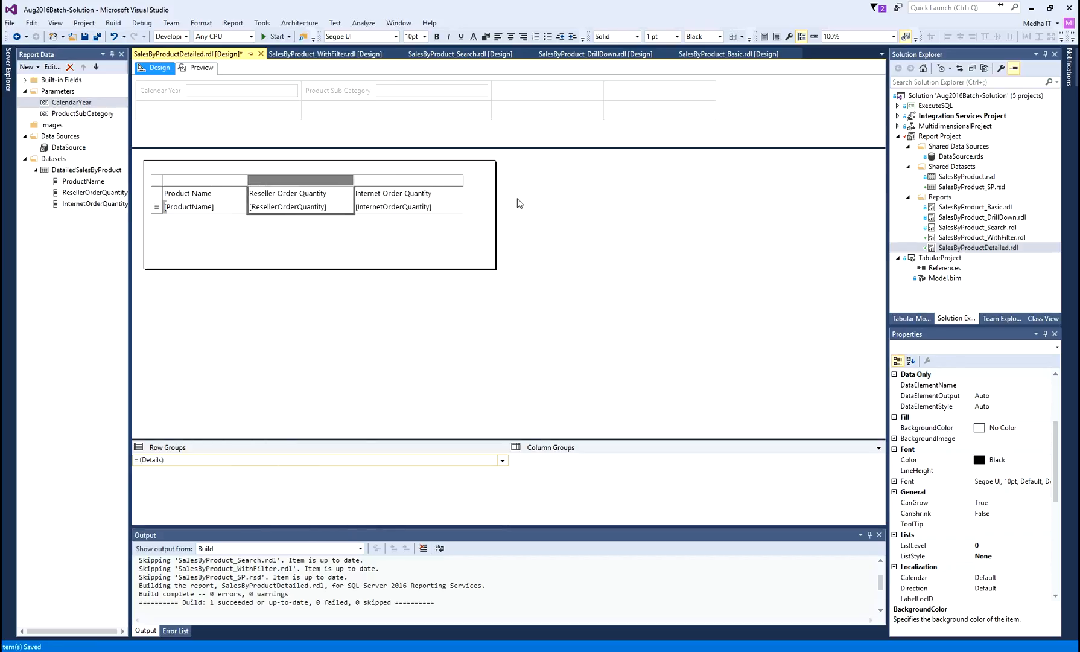
{"action": "left_click_drag", "start_coordinate": [248, 181], "coordinate": [235, 214]}
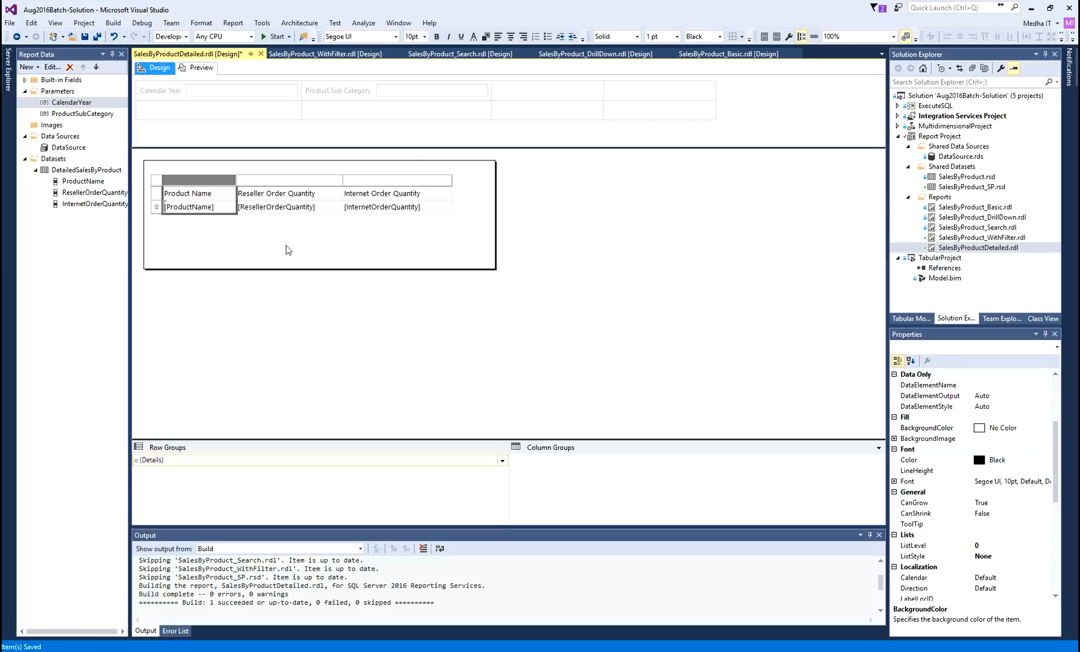
{"action": "right_click", "coordinate": [591, 170]}
{"action": "left_click", "coordinate": [574, 287]}
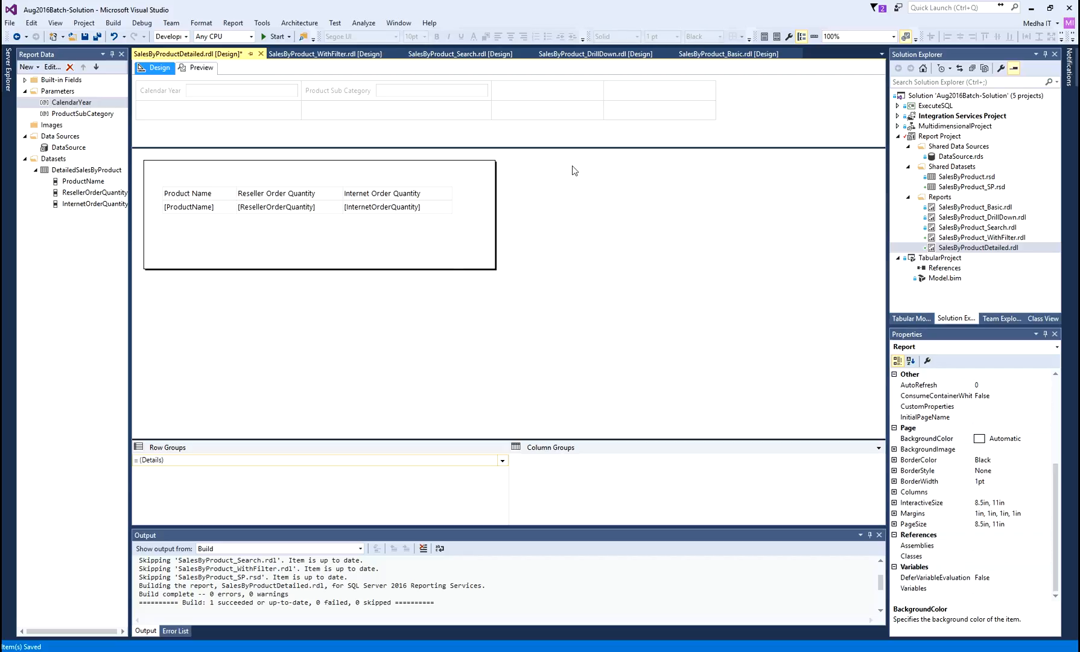
{"action": "right_click", "coordinate": [574, 191]}
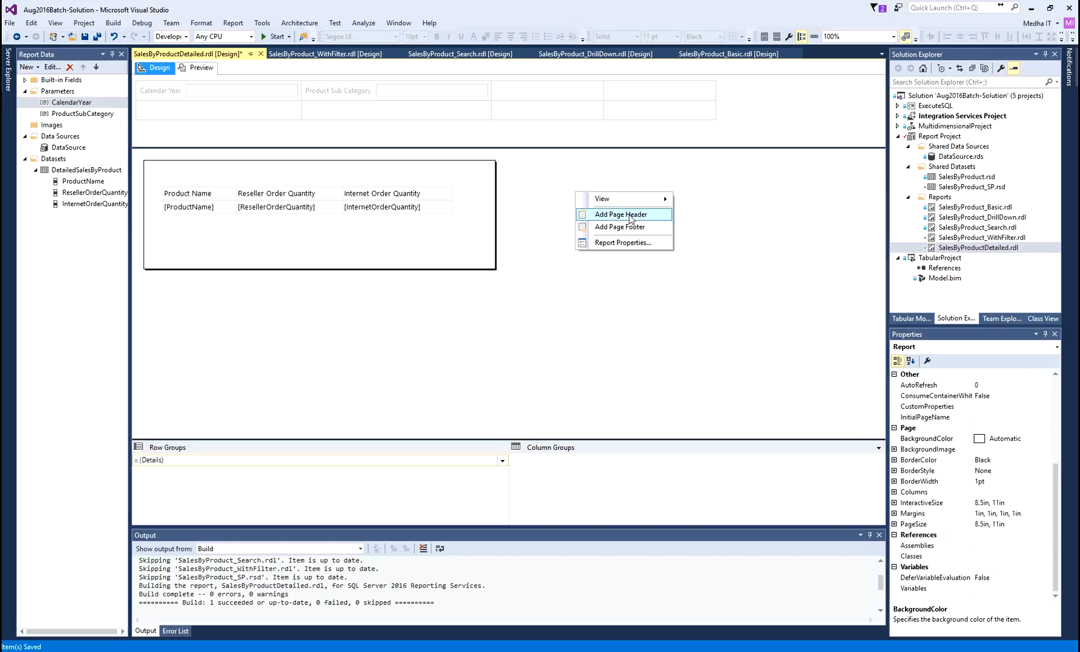
{"action": "left_click", "coordinate": [238, 192]}
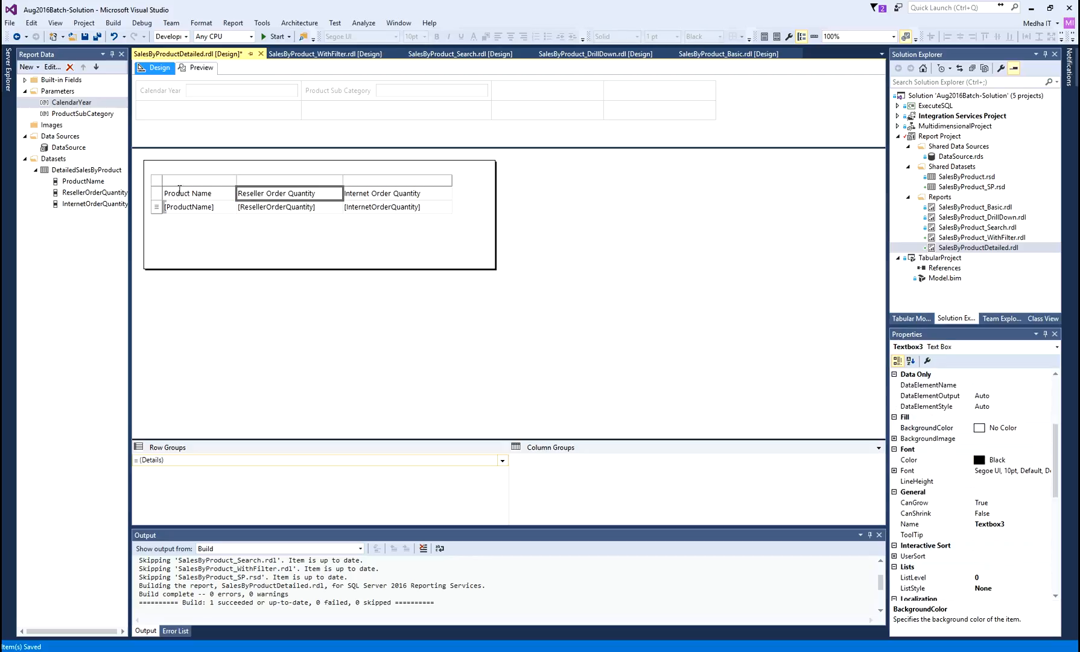
Move the table lower in the report body and insert a text box above it, aligned with the table's left edge
{"action": "left_click", "coordinate": [164, 184]}
{"action": "left_click_drag", "start_coordinate": [171, 186], "coordinate": [201, 220]}
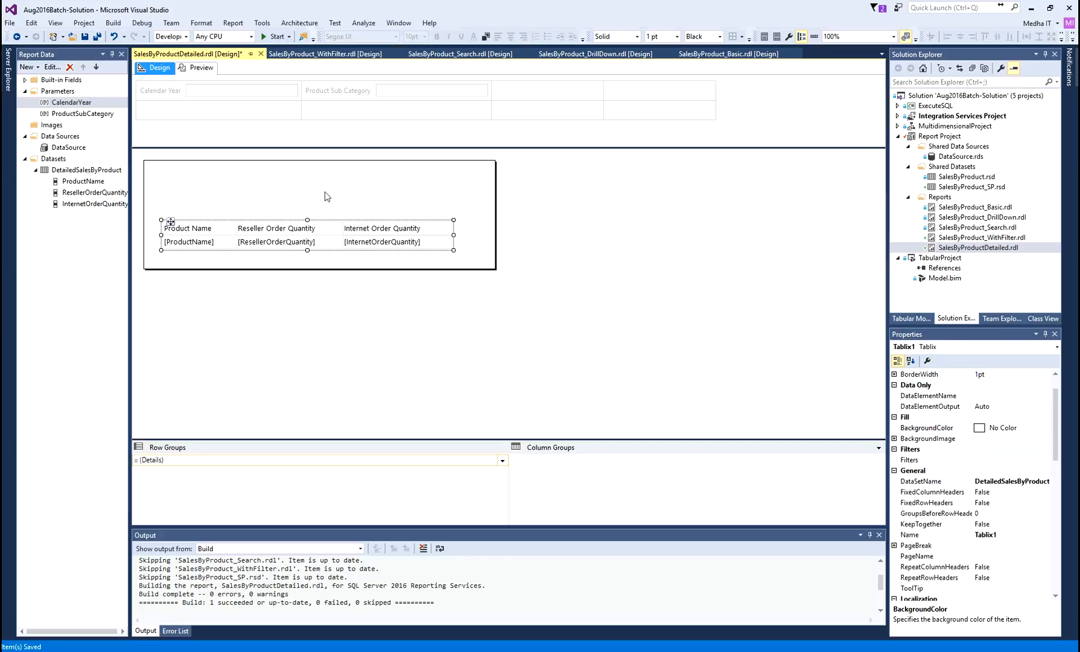
{"action": "right_click", "coordinate": [172, 183]}
{"action": "mouse_move", "coordinate": [218, 228]}
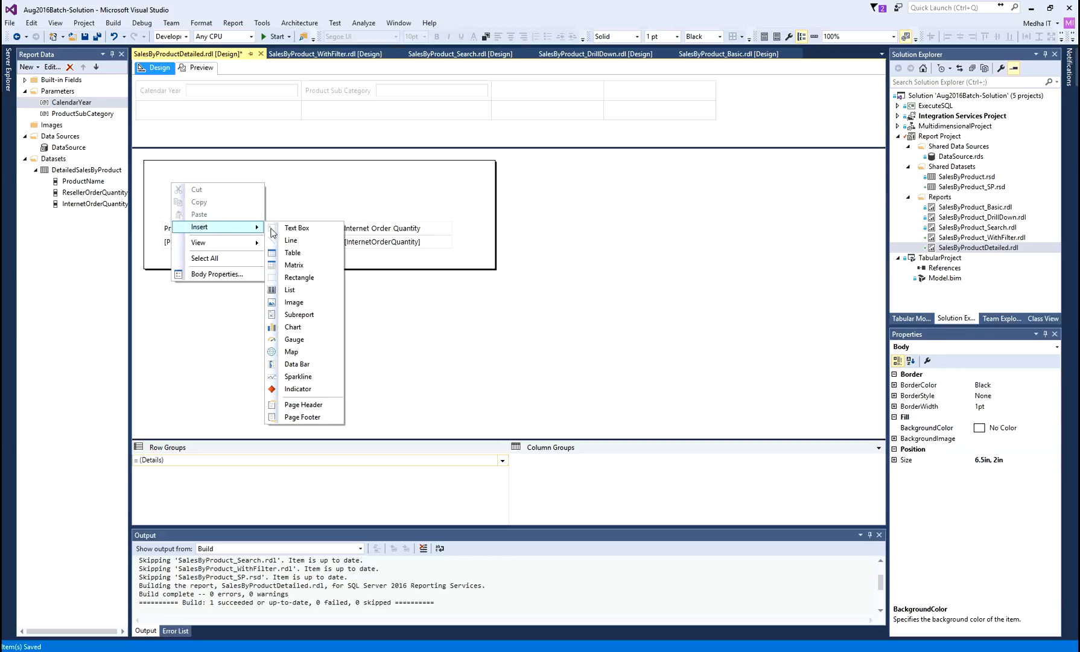
{"action": "left_click", "coordinate": [290, 225]}
{"action": "left_click_drag", "start_coordinate": [178, 184], "coordinate": [167, 185]}
{"action": "left_click", "coordinate": [180, 193]}
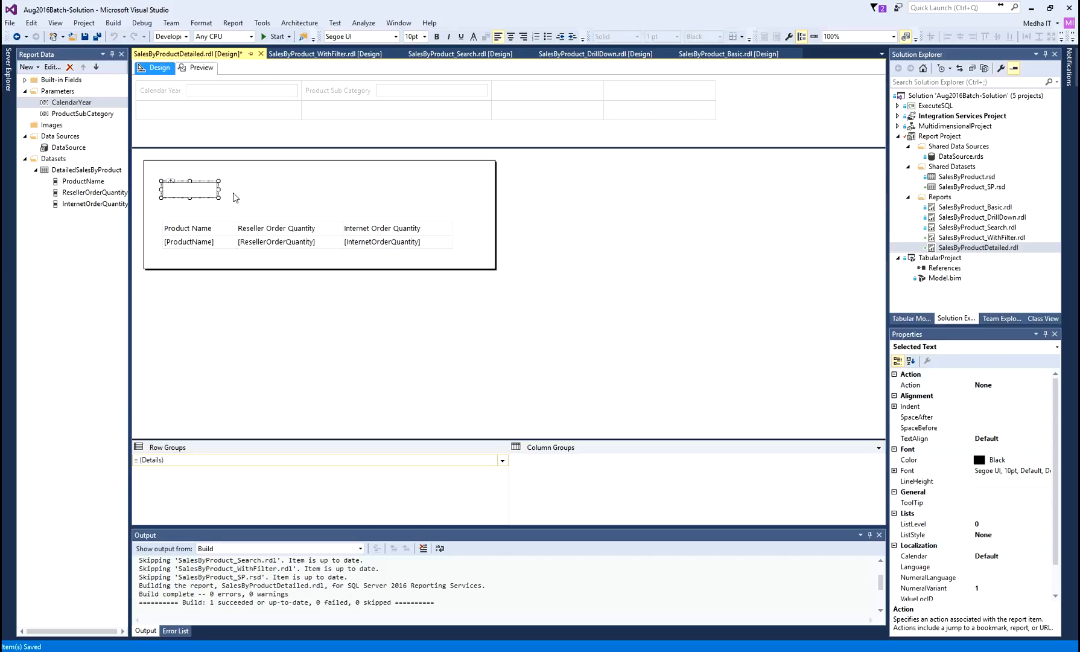
Enter the label "Calendar Year" in the text box above the table
{"action": "type", "text": "Calendar YEar"}
{"action": "key", "text": "Left"}
{"action": "key", "text": "BackSpace"}
{"action": "type", "text": "e"}
{"action": "key", "text": "Return"}
{"action": "key", "text": "BackSpace"}
{"action": "left_click", "coordinate": [235, 197]}
Make the font of the Calendar Year label bold in its text box properties
{"action": "right_click", "coordinate": [178, 191]}
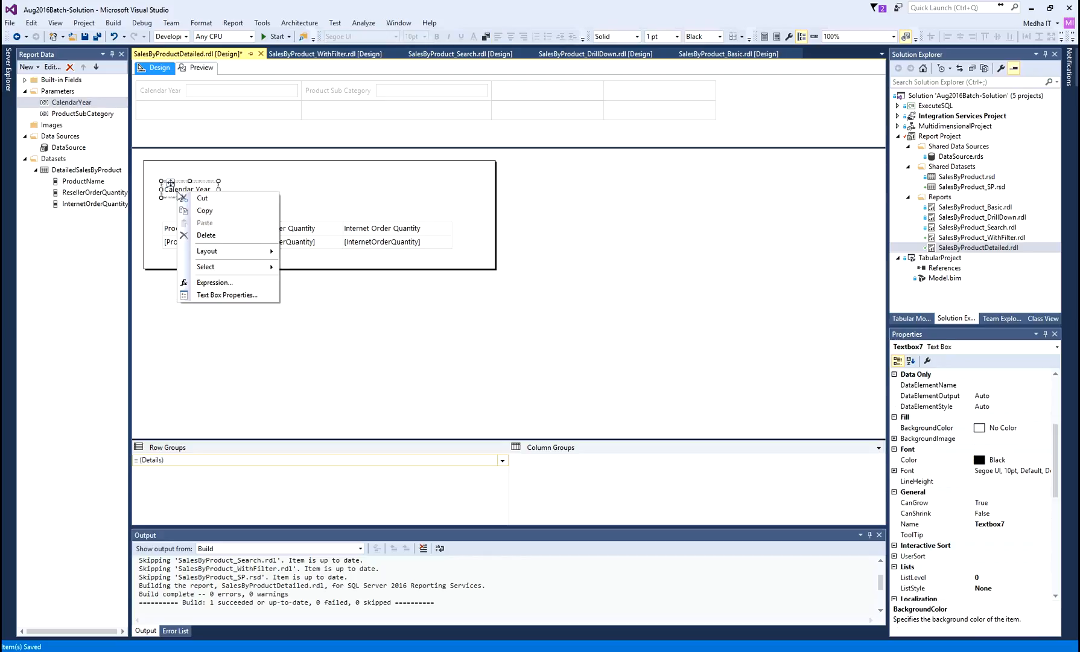
{"action": "left_click", "coordinate": [205, 298]}
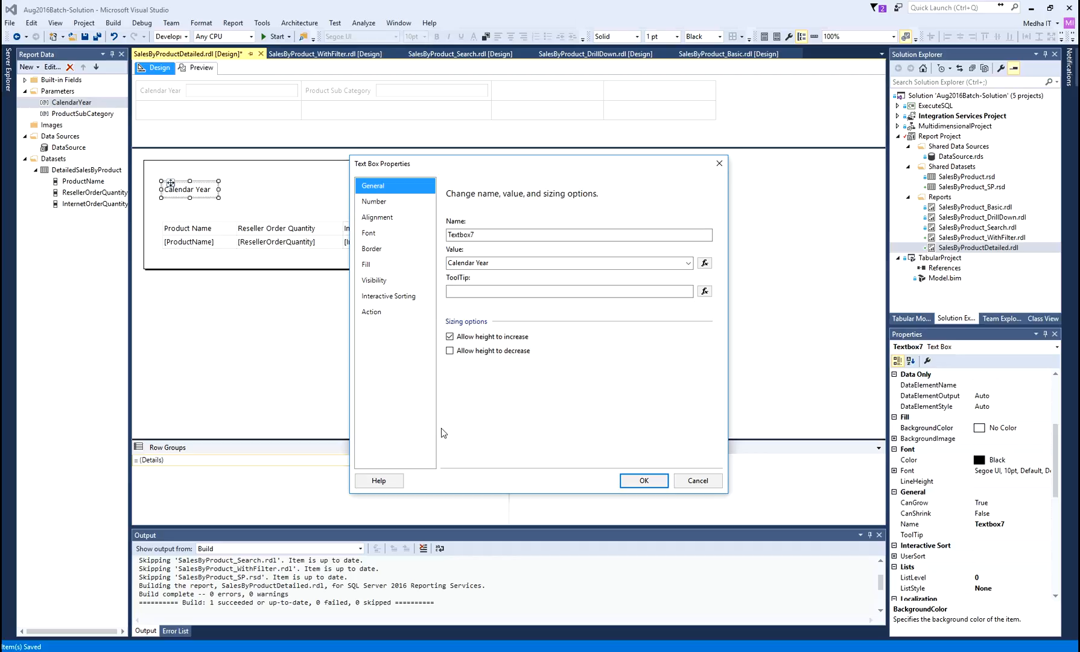
{"action": "left_click", "coordinate": [368, 233]}
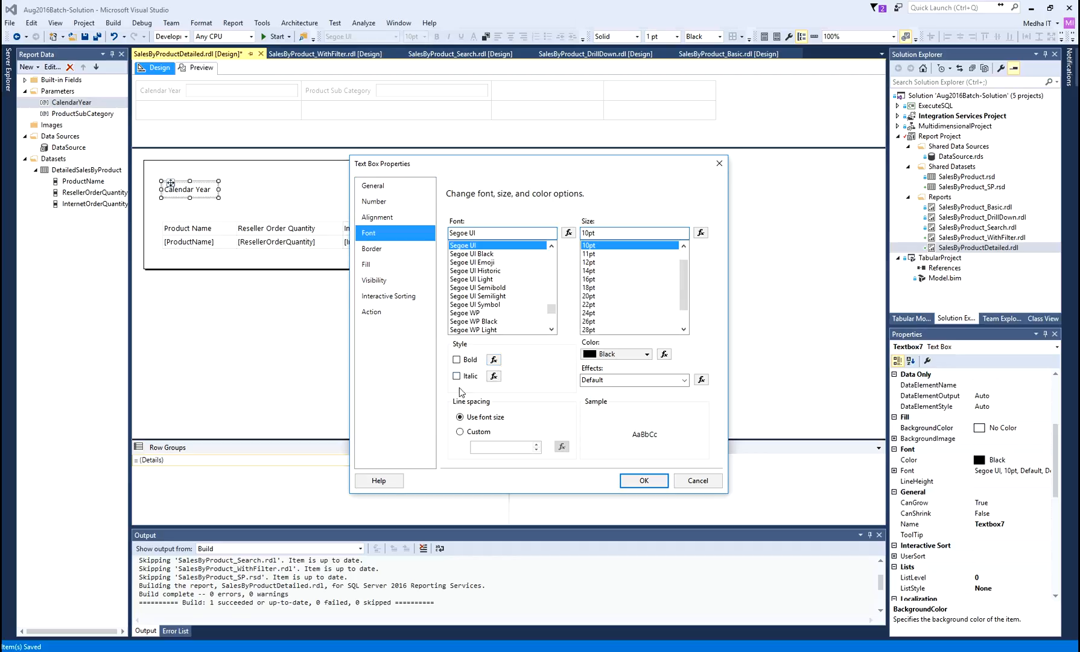
{"action": "left_click", "coordinate": [457, 358]}
{"action": "left_click", "coordinate": [644, 480]}
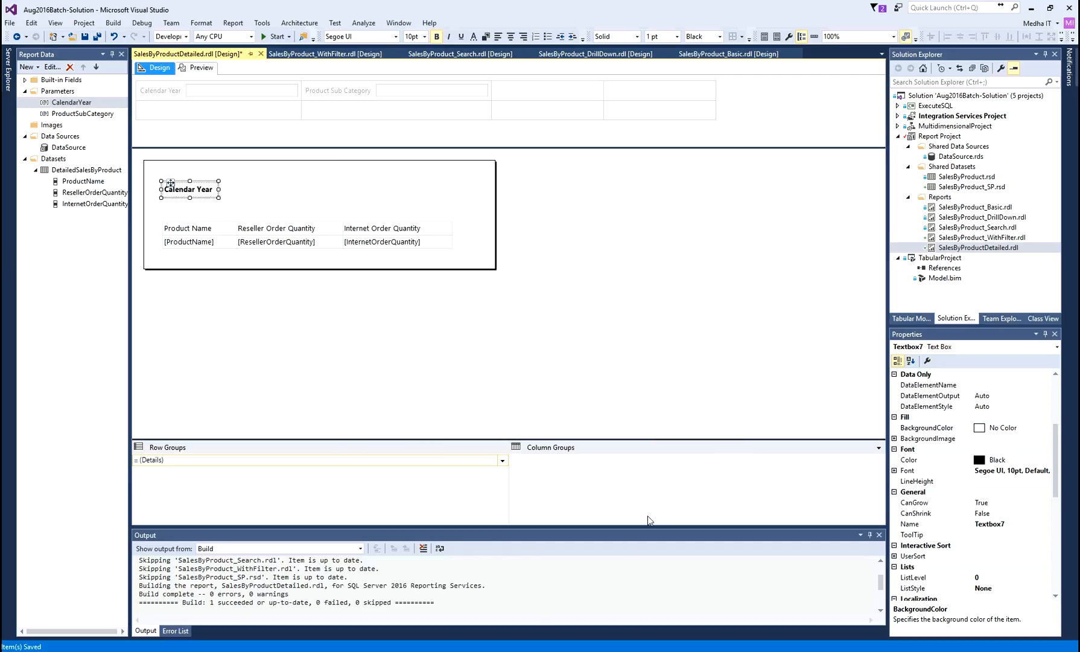
Insert a second text box and place it directly to the right of the Calendar Year label
{"action": "right_click", "coordinate": [242, 184]}
{"action": "mouse_move", "coordinate": [290, 228]}
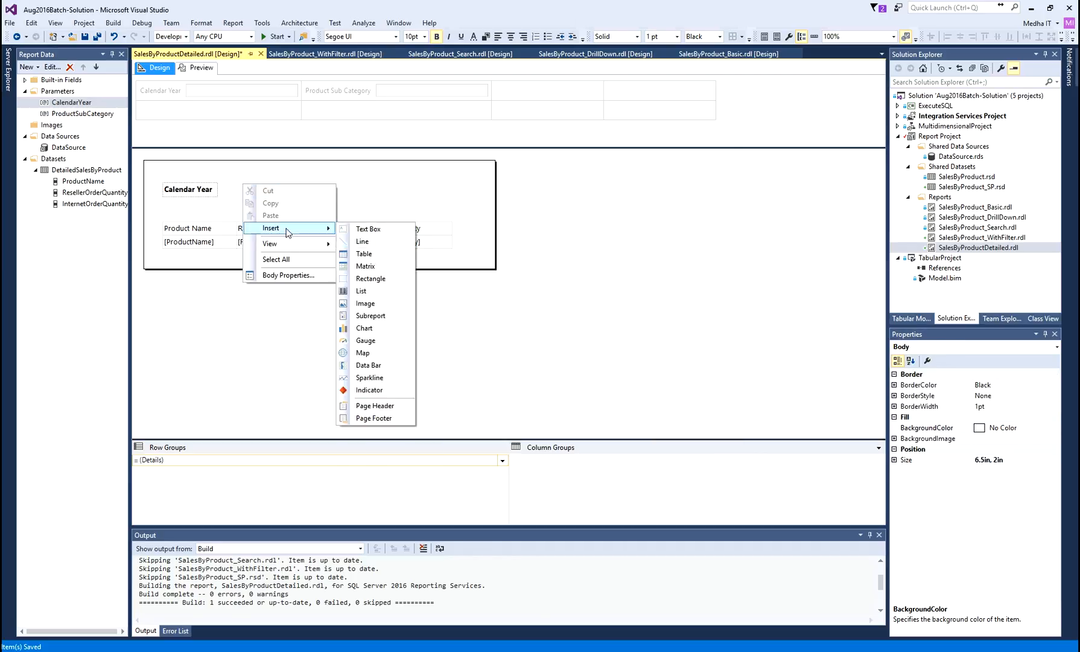
{"action": "left_click", "coordinate": [398, 232]}
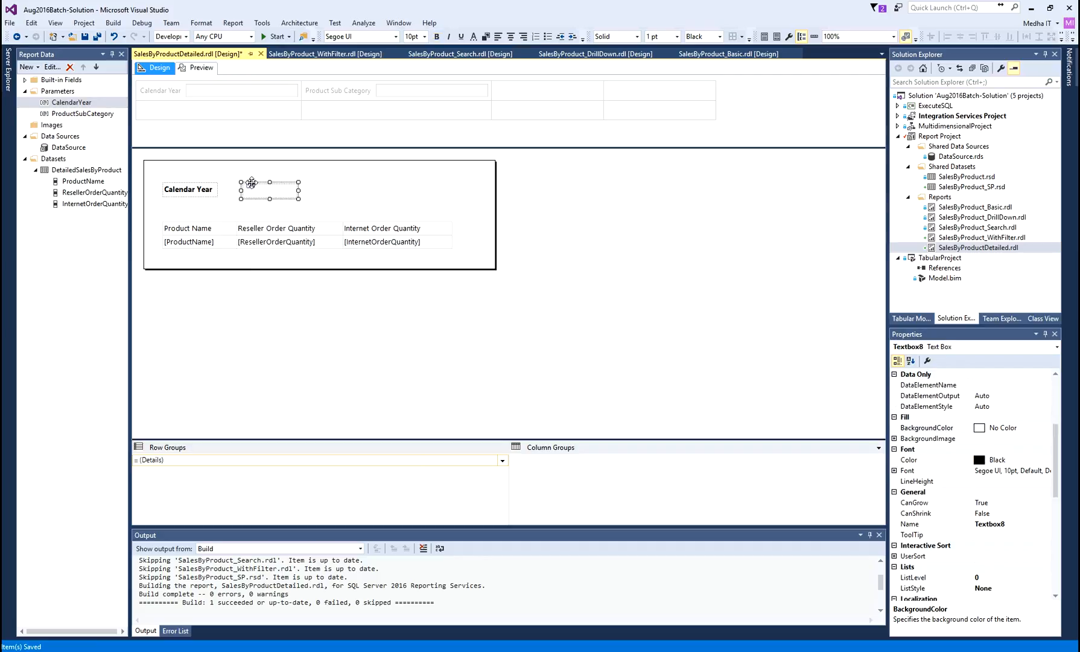
{"action": "left_click_drag", "start_coordinate": [231, 180], "coordinate": [226, 181]}
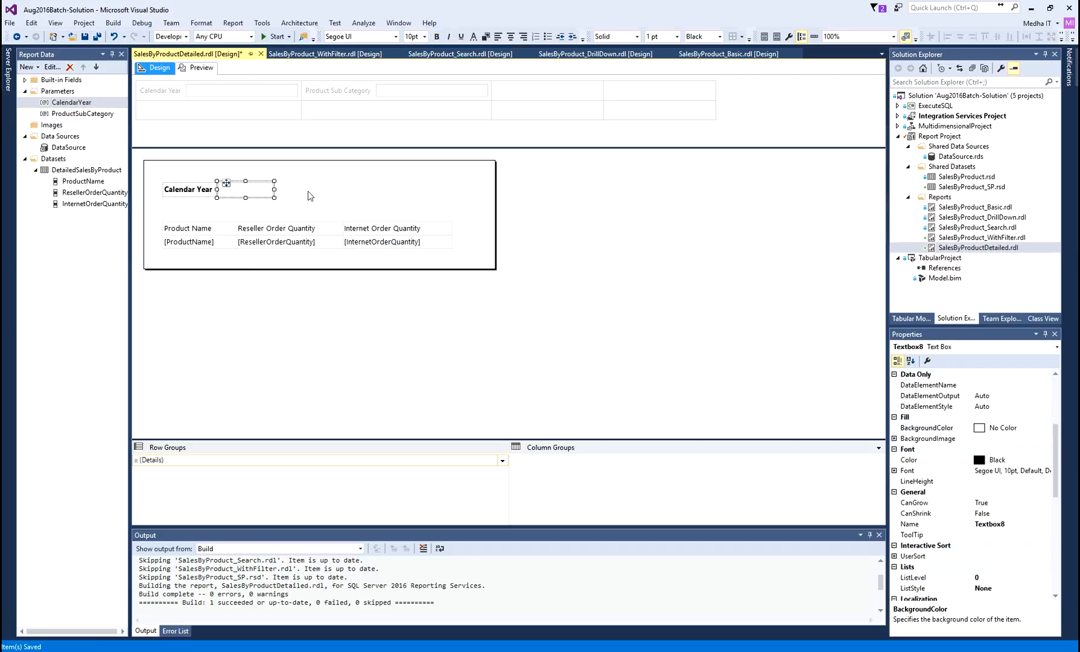
{"action": "right_click", "coordinate": [251, 192]}
{"action": "left_click", "coordinate": [296, 294]}
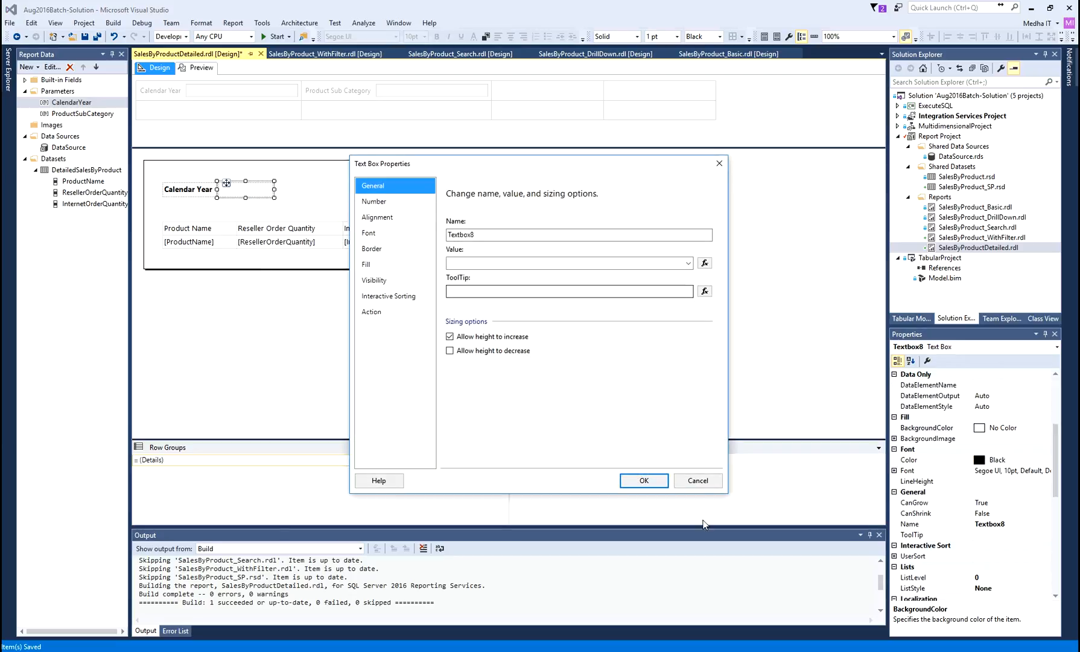
{"action": "left_click", "coordinate": [698, 483]}
Set the value expression of the empty text box beside the Calendar Year label to =Parameters!CalendarYear.Value
{"action": "right_click", "coordinate": [225, 180]}
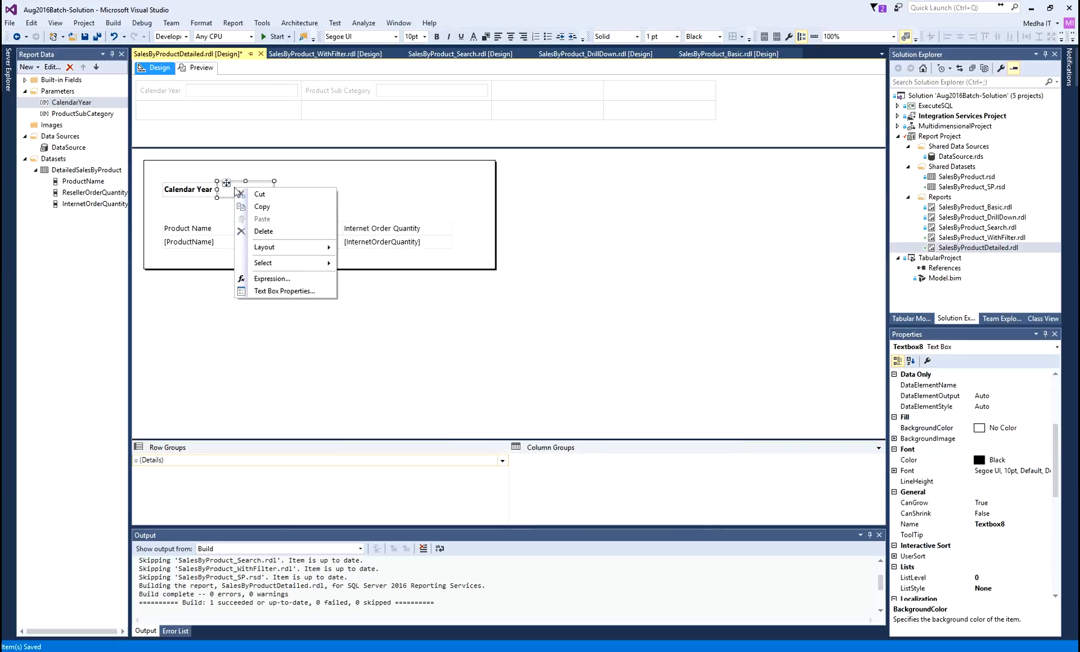
{"action": "left_click", "coordinate": [266, 275]}
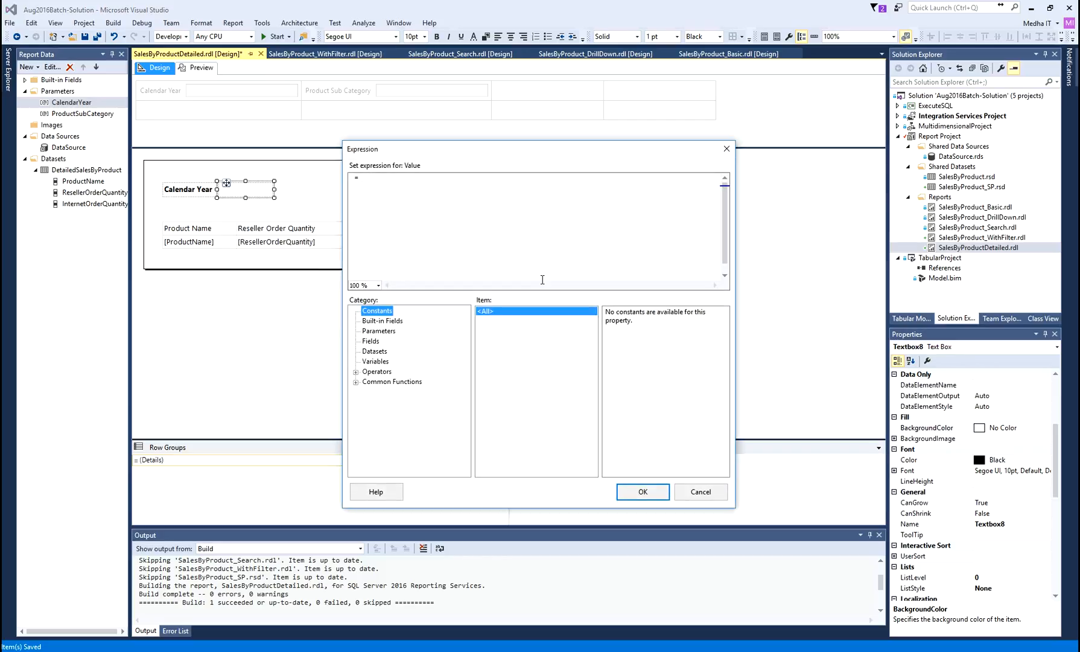
{"action": "left_click", "coordinate": [392, 177]}
{"action": "left_click", "coordinate": [383, 331]}
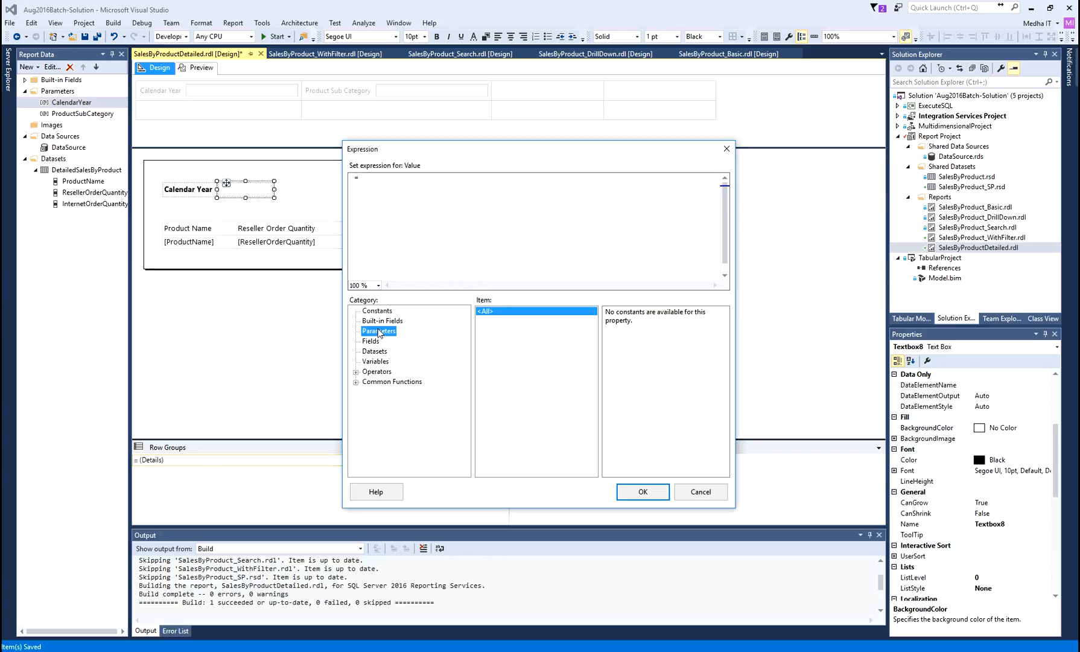
{"action": "double_click", "coordinate": [614, 312]}
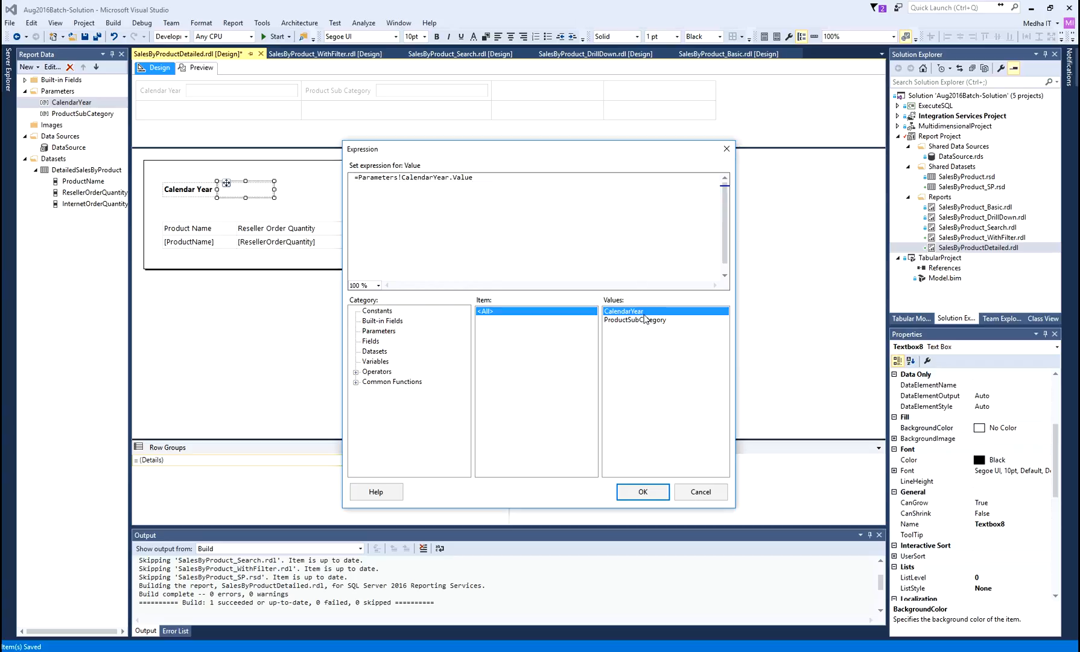
{"action": "left_click_drag", "start_coordinate": [360, 178], "coordinate": [491, 178]}
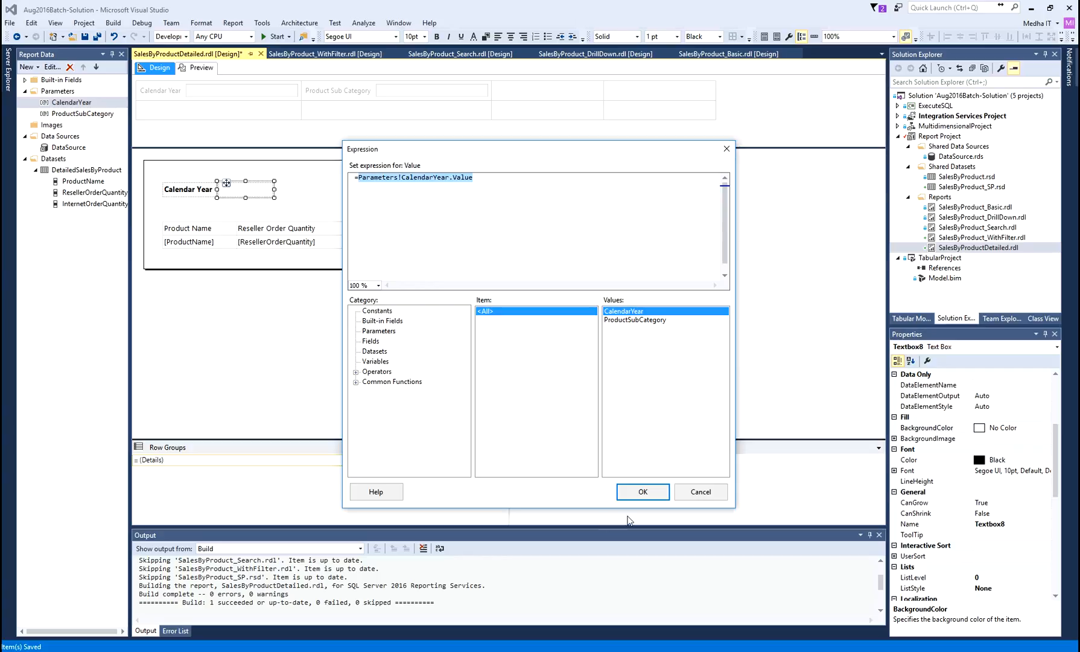
{"action": "left_click", "coordinate": [633, 494]}
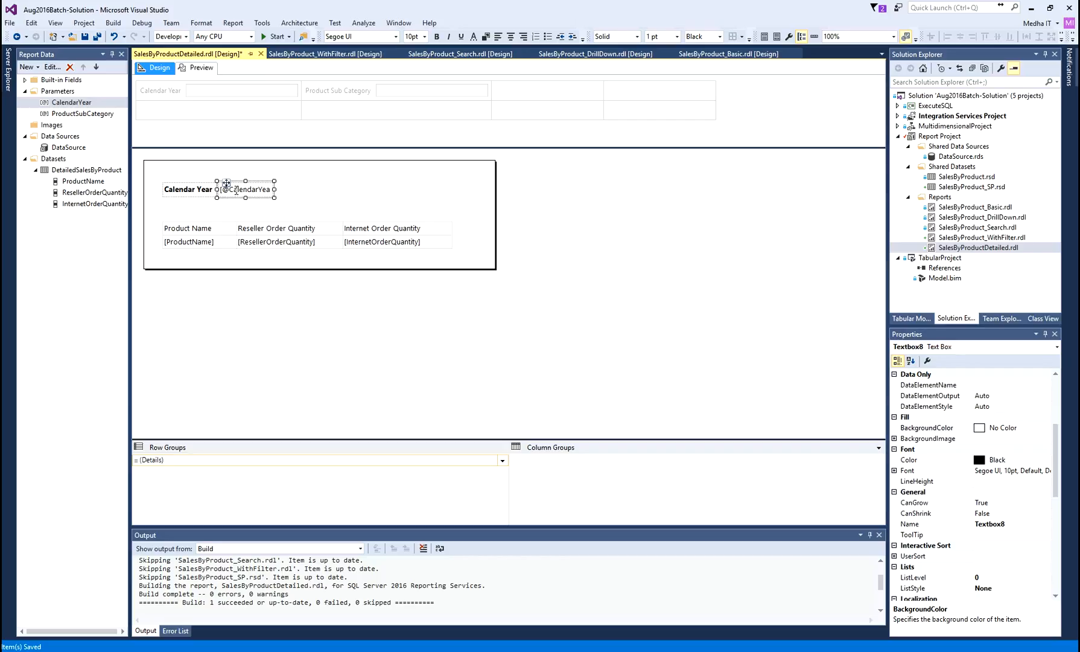
Insert a third text box and place it to the right of the calendar year value, in the same row
{"action": "left_click", "coordinate": [343, 183]}
{"action": "right_click", "coordinate": [371, 177]}
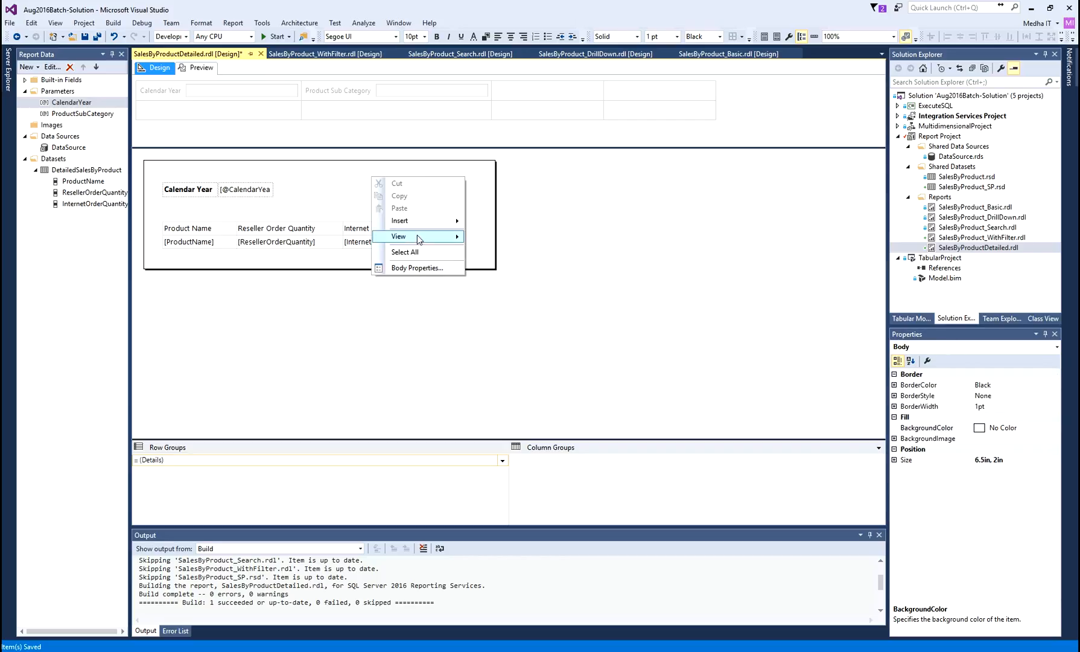
{"action": "mouse_move", "coordinate": [417, 220]}
{"action": "left_click", "coordinate": [496, 222]}
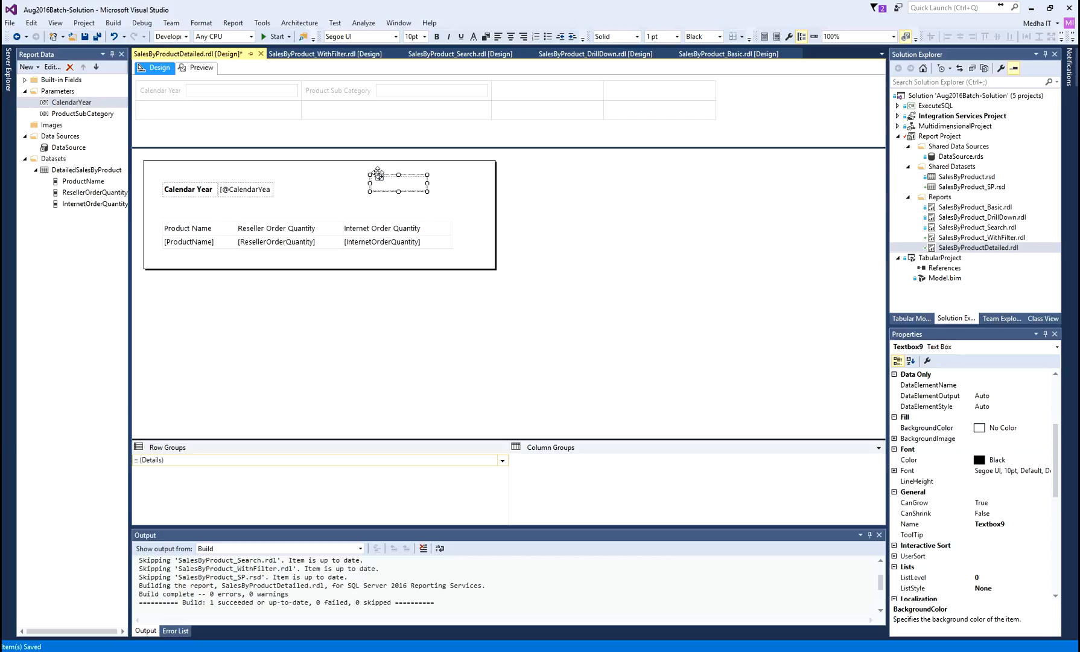
{"action": "left_click_drag", "start_coordinate": [379, 176], "coordinate": [313, 182]}
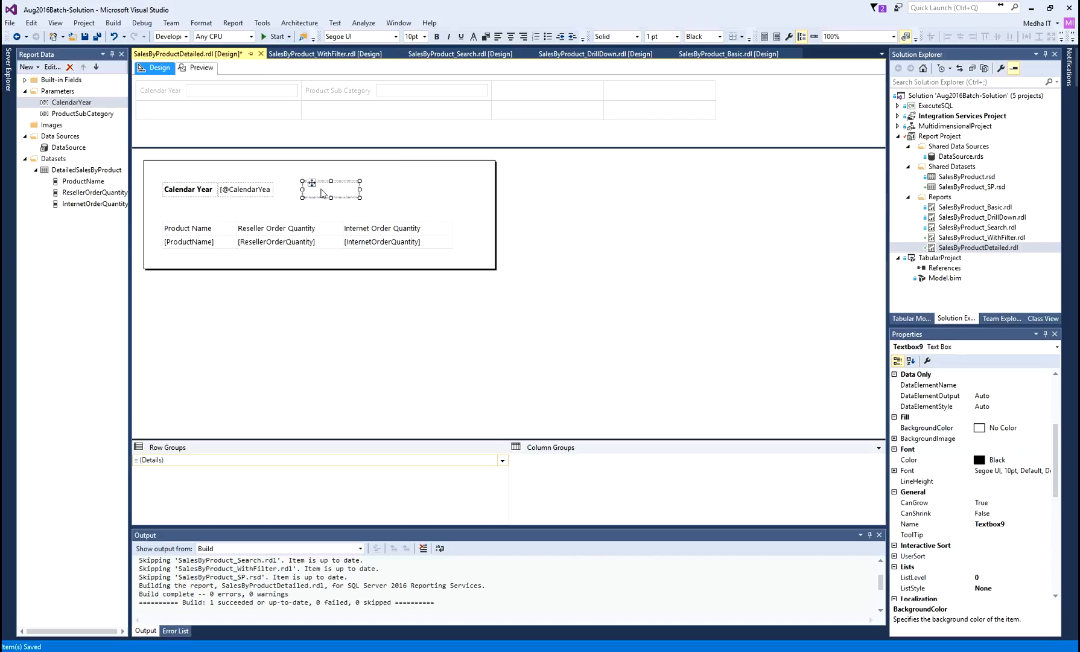
Enter Sub Category as the text of the new text box beside the calendar year value
{"action": "left_click", "coordinate": [349, 192]}
{"action": "type", "text": "Su"}
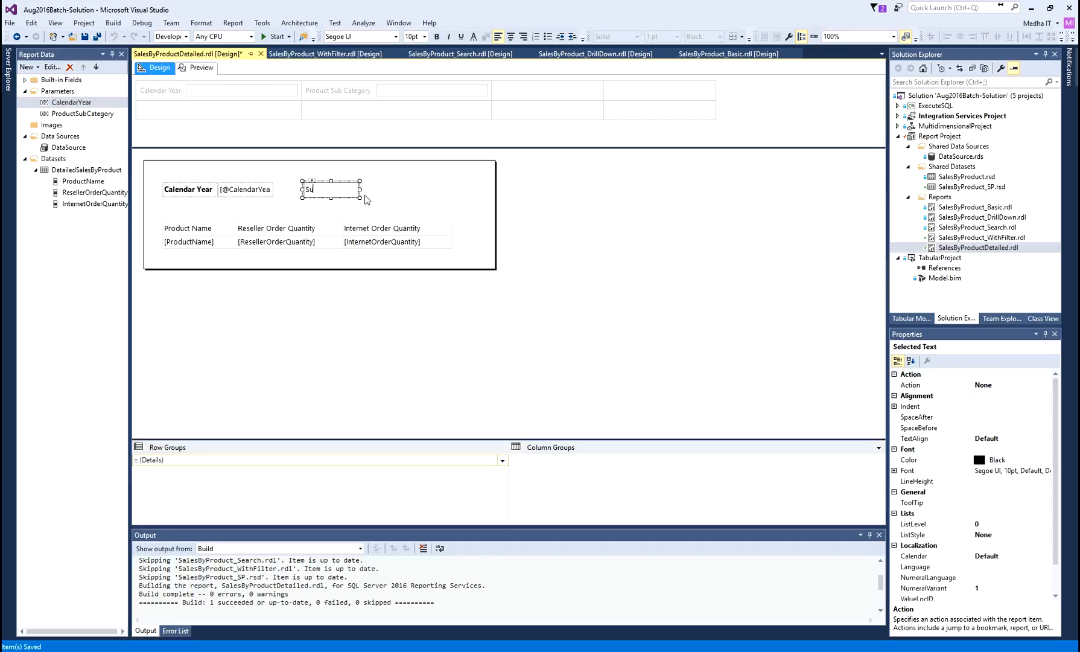
{"action": "type", "text": "gory"}
{"action": "key", "text": "Escape"}
{"action": "right_click", "coordinate": [348, 196]}
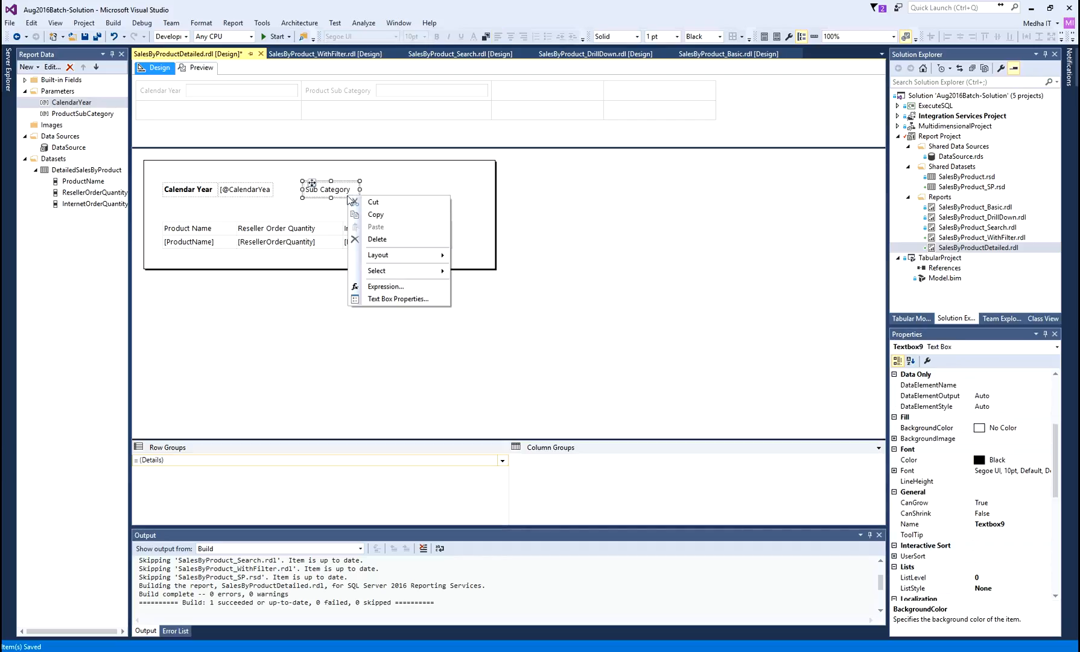
{"action": "left_click", "coordinate": [370, 294]}
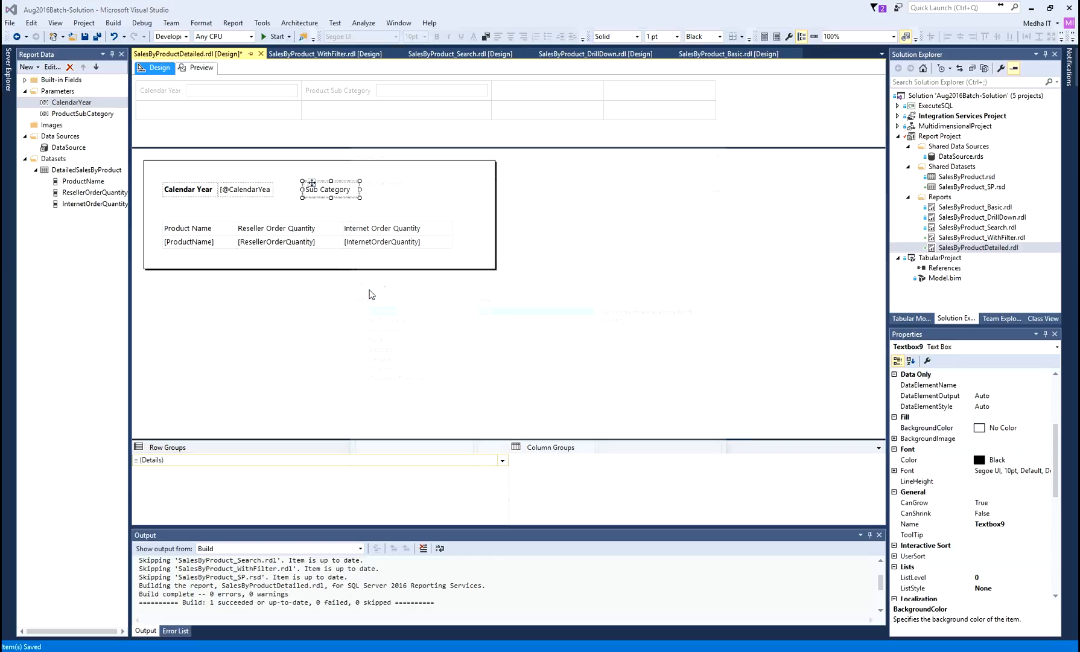
{"action": "left_click", "coordinate": [709, 492]}
Make the font of the Sub Category label bold in its text box properties
{"action": "right_click", "coordinate": [341, 200]}
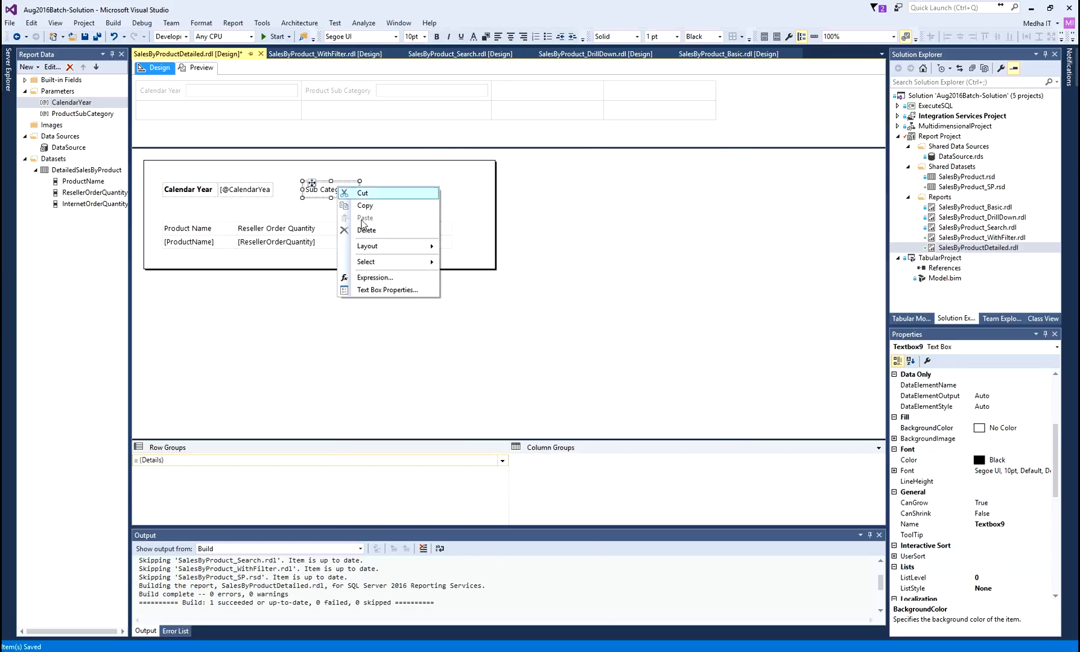
{"action": "left_click", "coordinate": [372, 289]}
{"action": "left_click", "coordinate": [369, 233]}
{"action": "left_click", "coordinate": [456, 375]}
{"action": "left_click", "coordinate": [456, 360]}
{"action": "left_click", "coordinate": [457, 376]}
{"action": "left_click", "coordinate": [643, 481]}
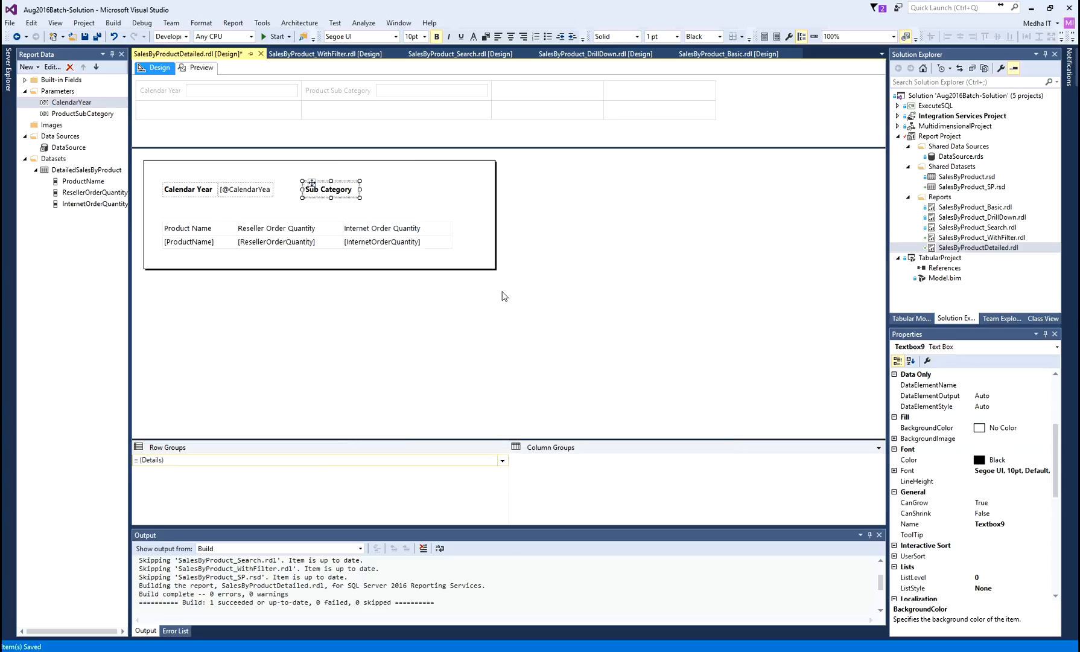
Insert a fourth text box directly to the right of the Sub Category label, reaching nearly to the report body's edge
{"action": "left_click", "coordinate": [392, 192]}
{"action": "right_click", "coordinate": [403, 193]}
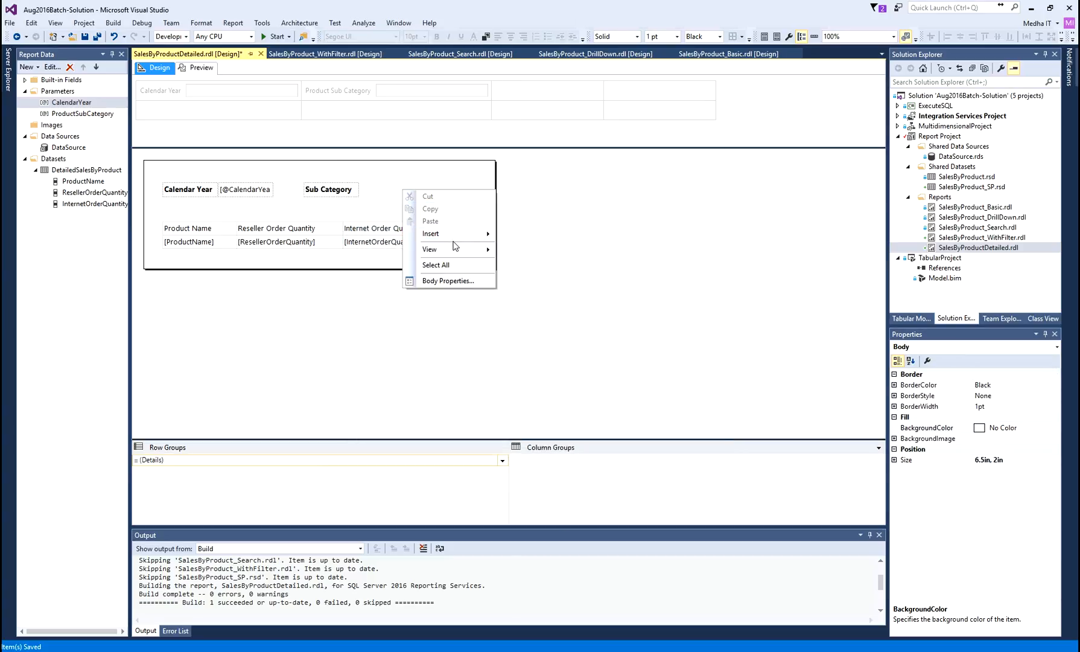
{"action": "key", "text": "Escape"}
{"action": "right_click", "coordinate": [395, 181]}
{"action": "mouse_move", "coordinate": [434, 224]}
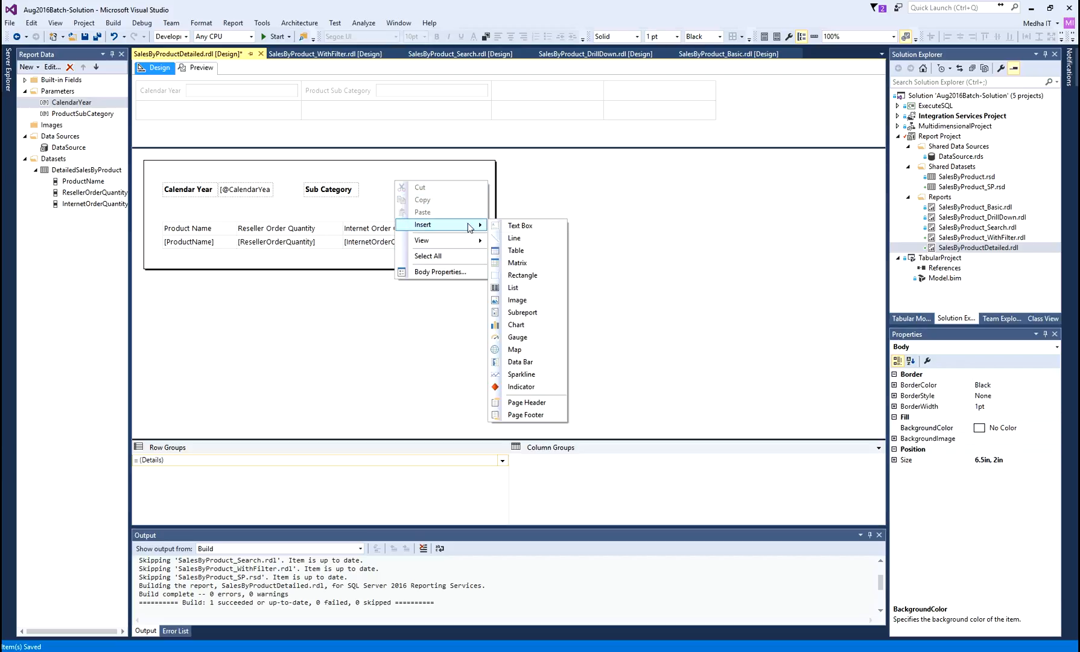
{"action": "left_click", "coordinate": [542, 226]}
{"action": "left_click_drag", "start_coordinate": [403, 179], "coordinate": [486, 189]}
Set the value expression of the text box beside the Sub Category label to =Parameters!ProductSubCategory.Value and save the report
{"action": "right_click", "coordinate": [375, 192]}
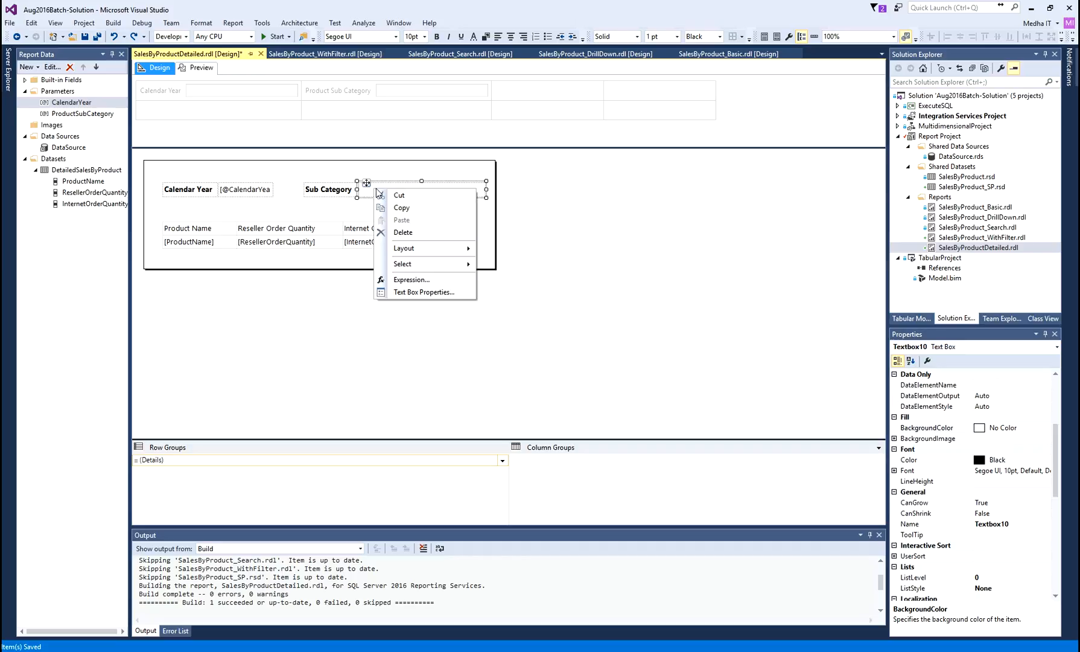
{"action": "left_click", "coordinate": [444, 280]}
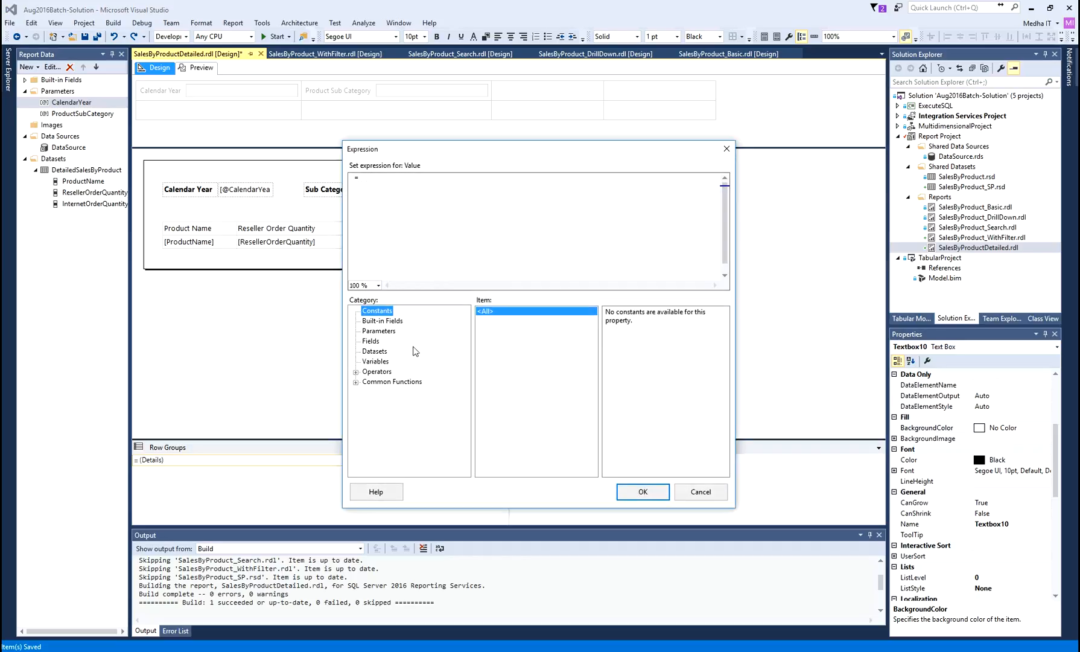
{"action": "left_click", "coordinate": [380, 331]}
{"action": "double_click", "coordinate": [614, 320]}
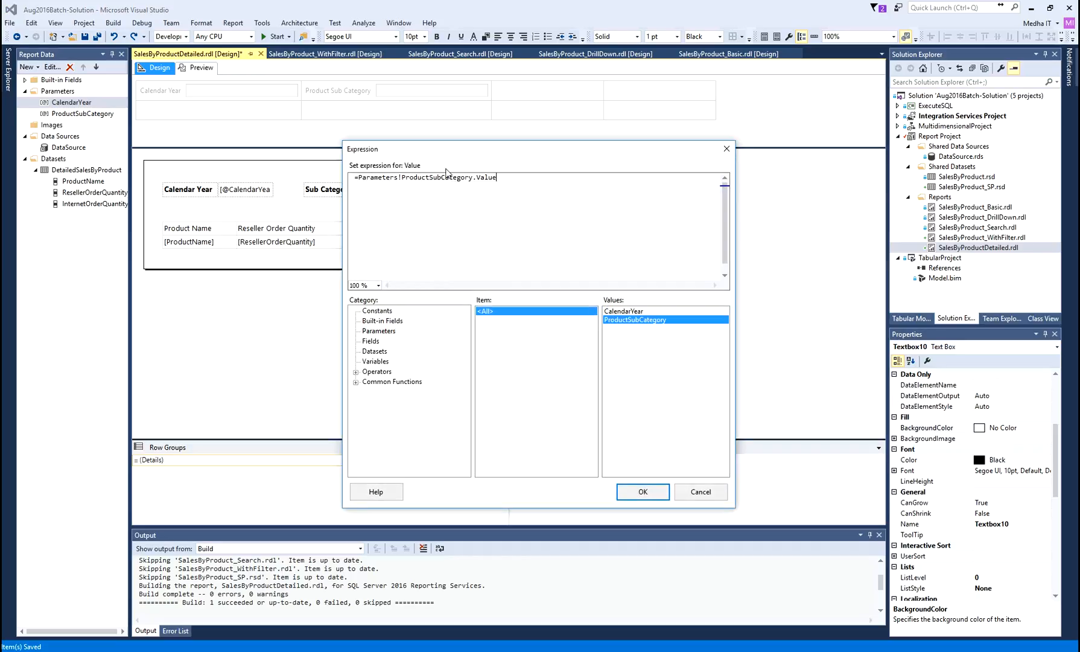
{"action": "left_click", "coordinate": [642, 491]}
{"action": "left_click", "coordinate": [97, 36]}
{"action": "left_click", "coordinate": [605, 272]}
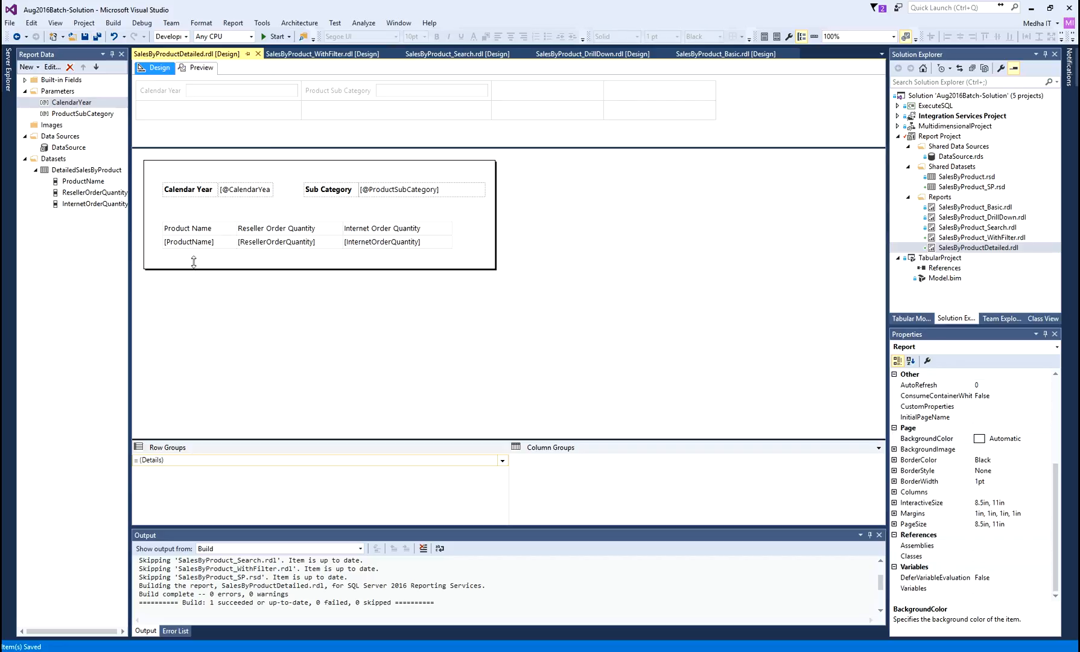
{"action": "left_click", "coordinate": [68, 104]}
{"action": "left_click", "coordinate": [67, 114]}
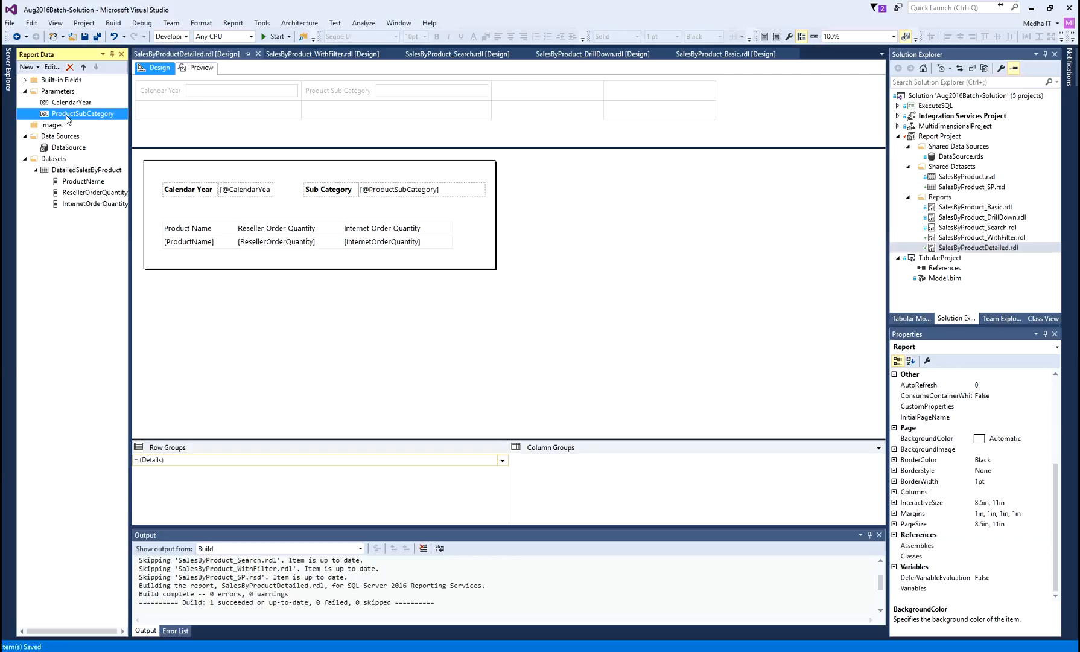
{"action": "left_click", "coordinate": [66, 103]}
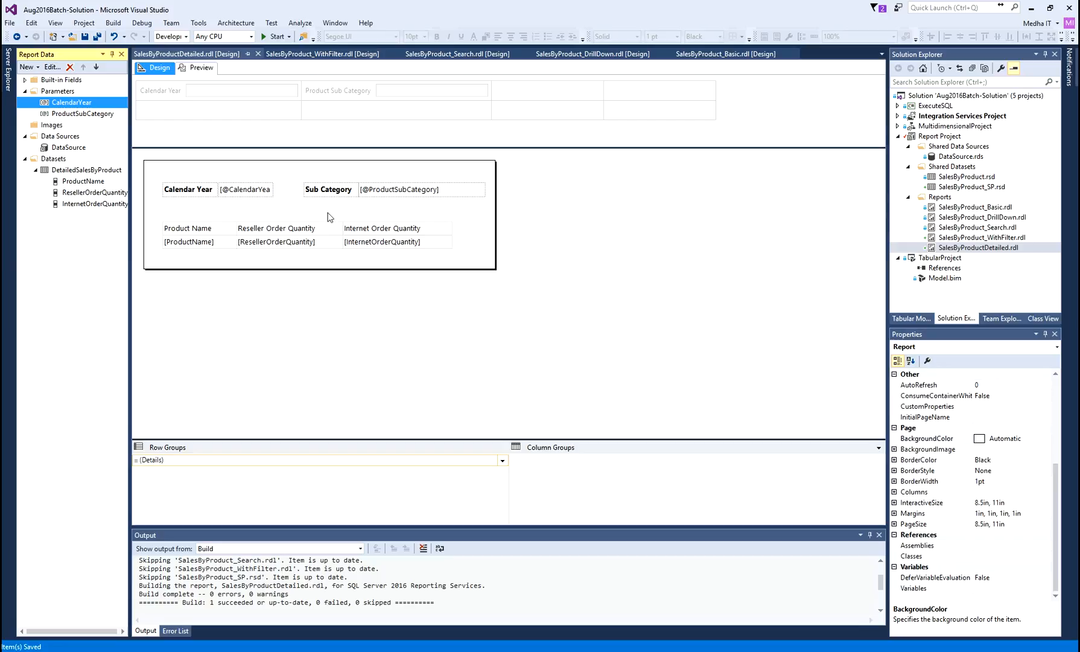
In the SalesByProduct_WithFilter report design, set the ProductSubcategoryName cell's action to go to the report SalesByProductDetailed
{"action": "left_click", "coordinate": [330, 55]}
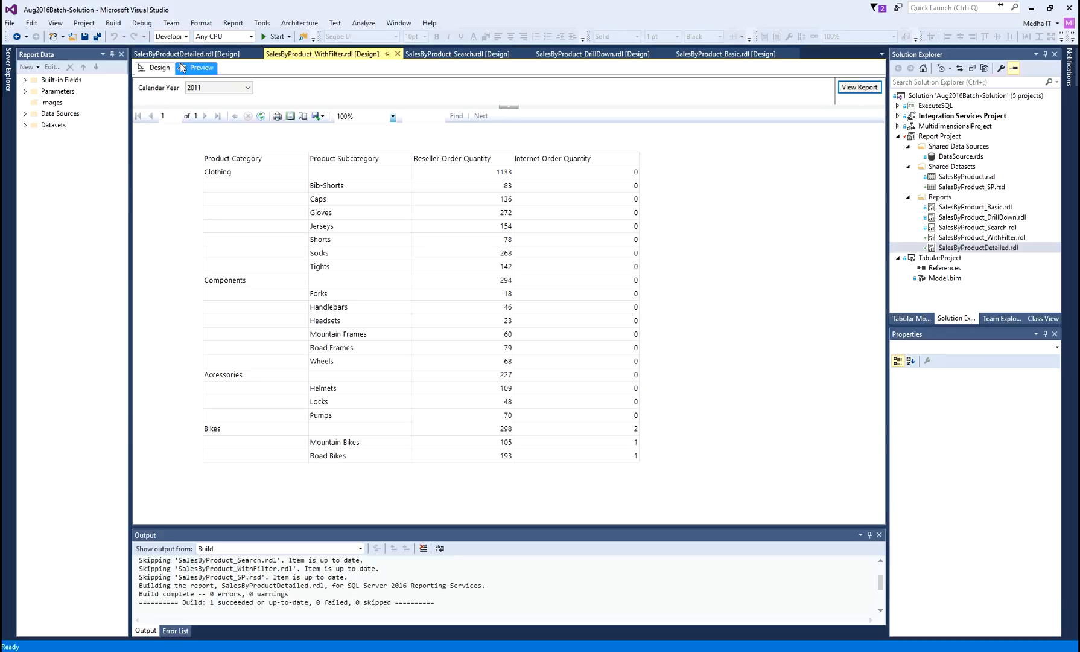
{"action": "left_click", "coordinate": [159, 67]}
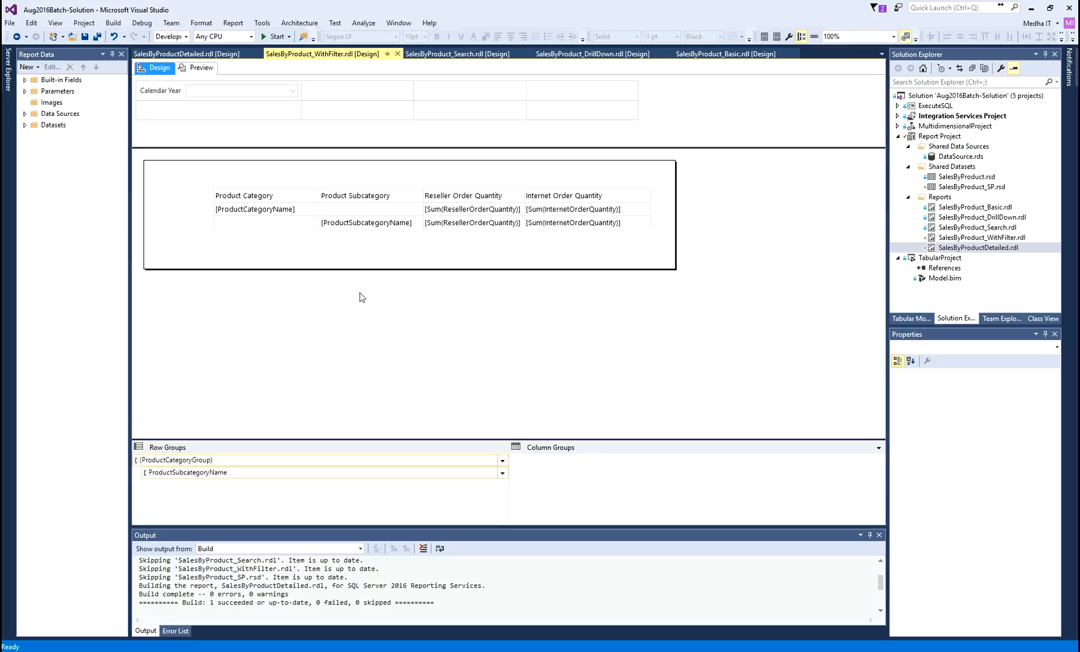
{"action": "right_click", "coordinate": [353, 225]}
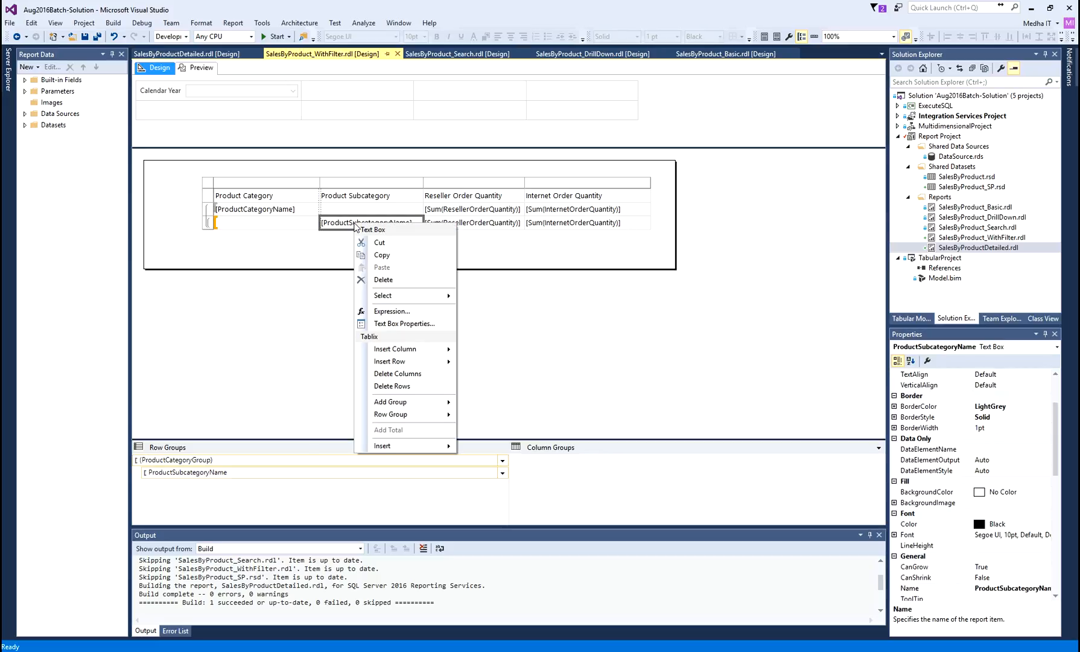
{"action": "left_click", "coordinate": [385, 324]}
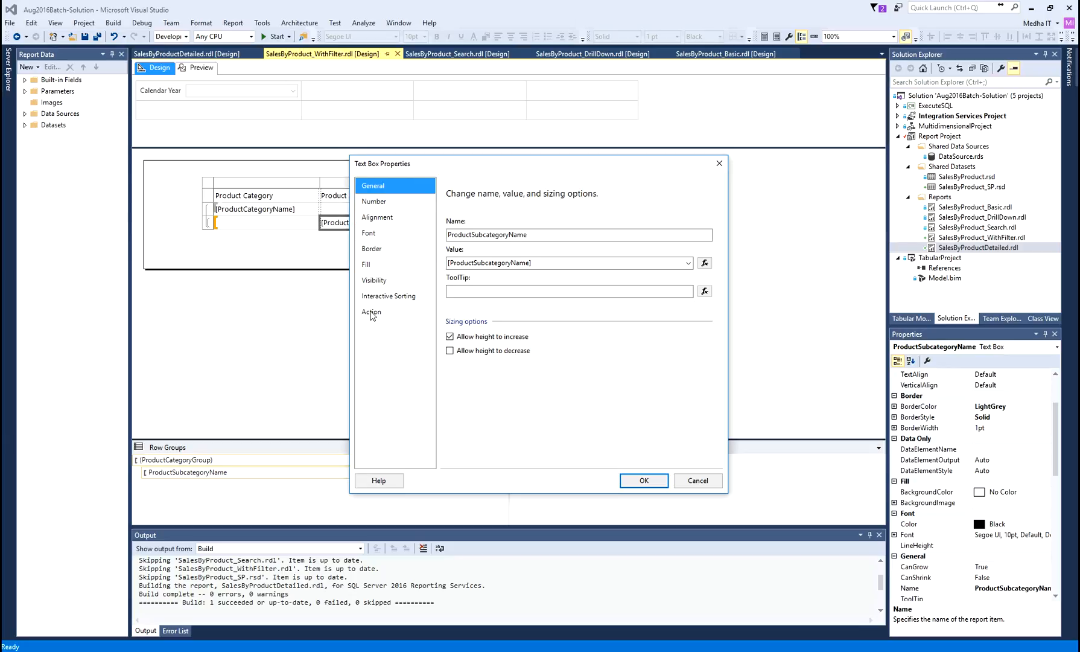
{"action": "left_click", "coordinate": [372, 312]}
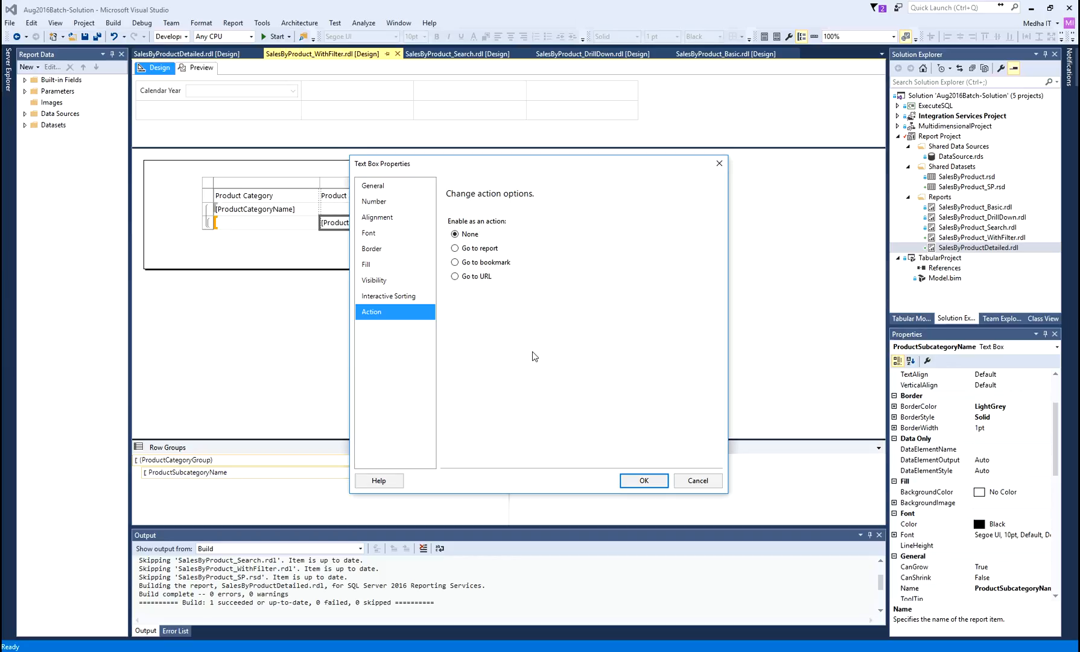
{"action": "left_click", "coordinate": [459, 250]}
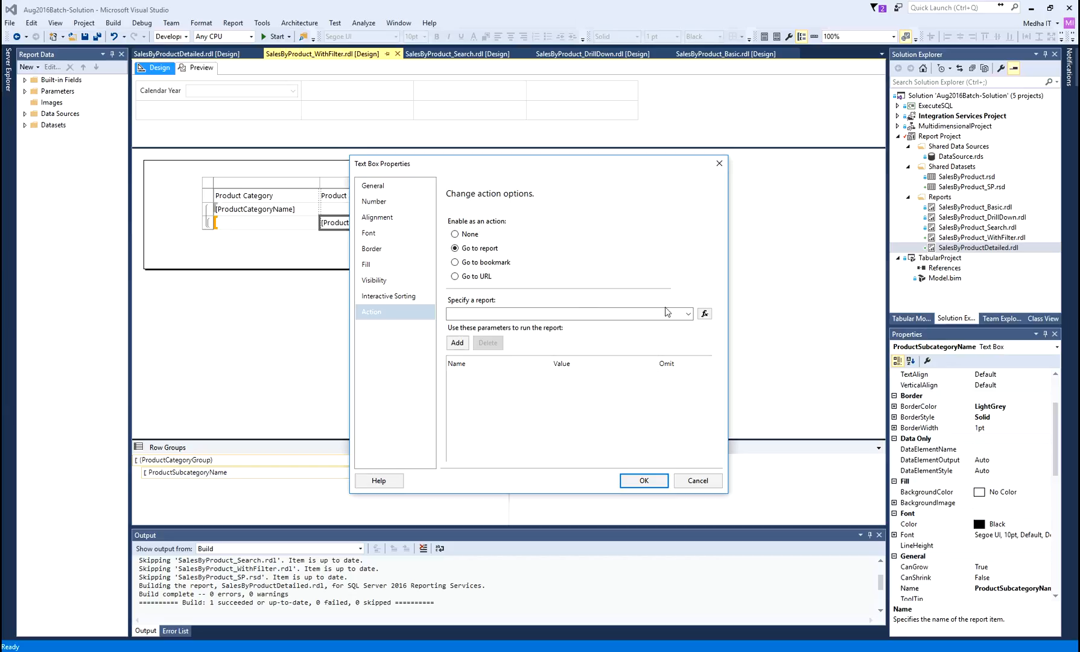
{"action": "left_click", "coordinate": [688, 313]}
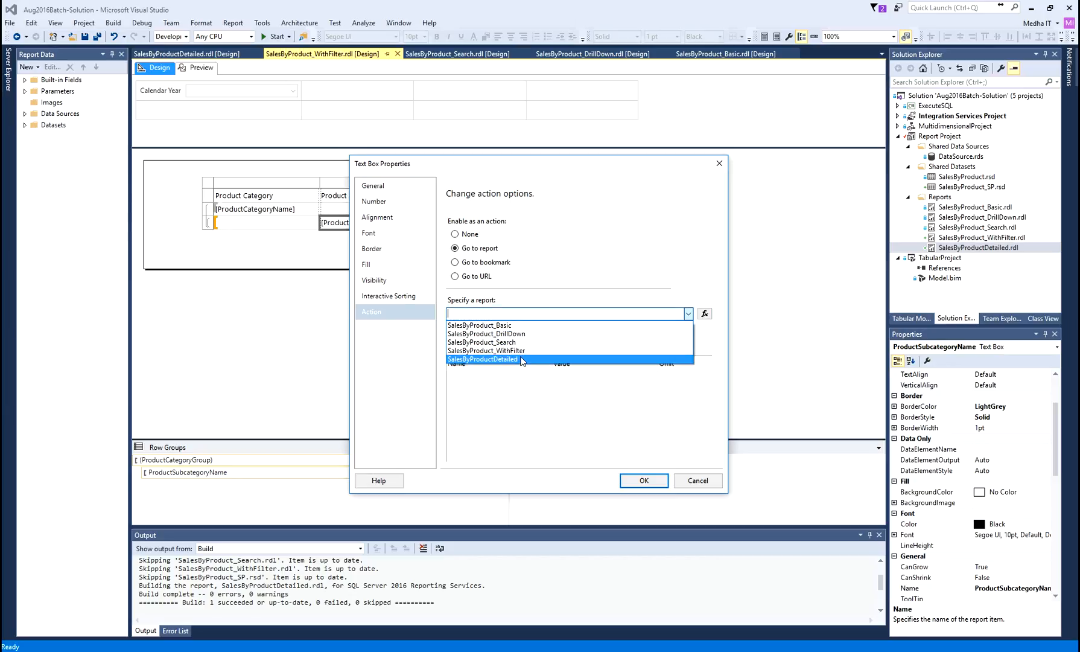
{"action": "left_click", "coordinate": [522, 360]}
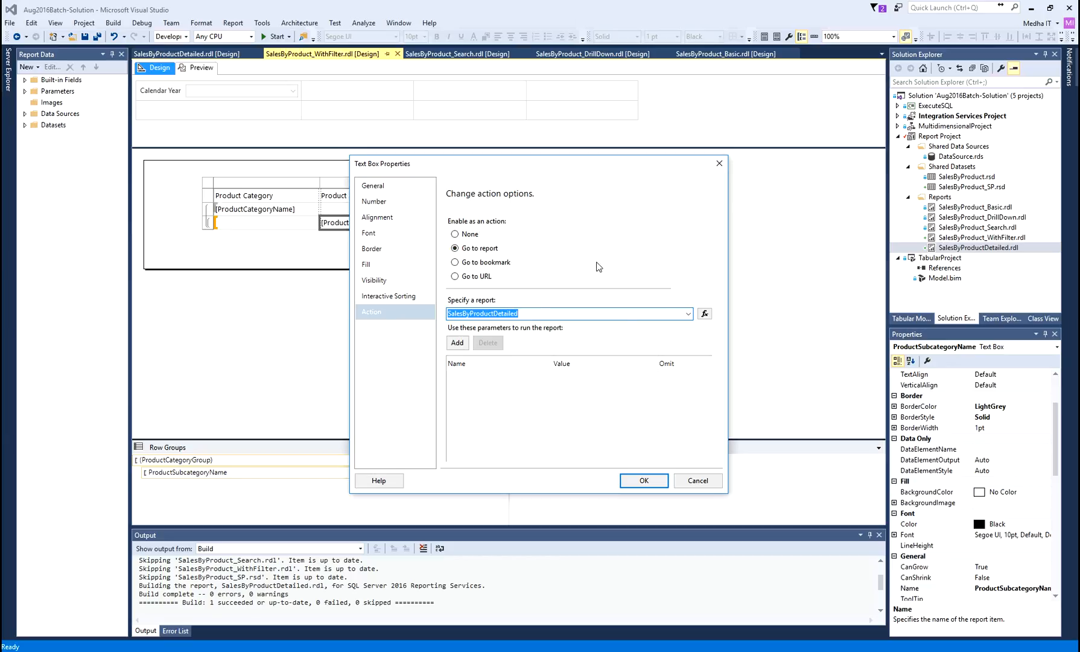
{"action": "left_click", "coordinate": [688, 314]}
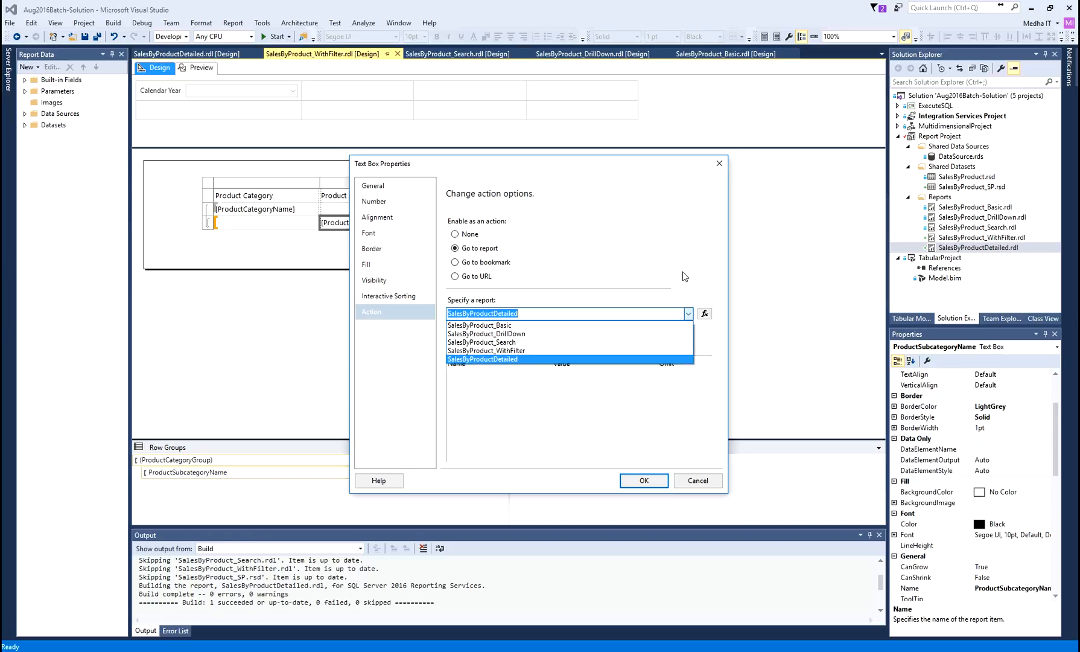
{"action": "left_click", "coordinate": [530, 313]}
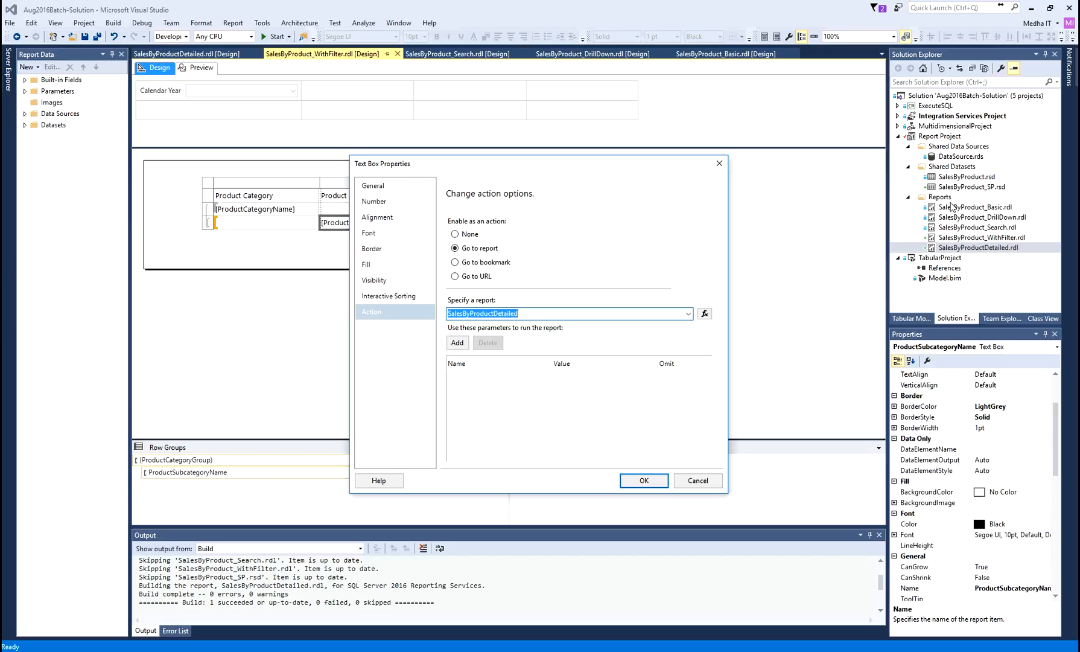
{"action": "left_click", "coordinate": [704, 313]}
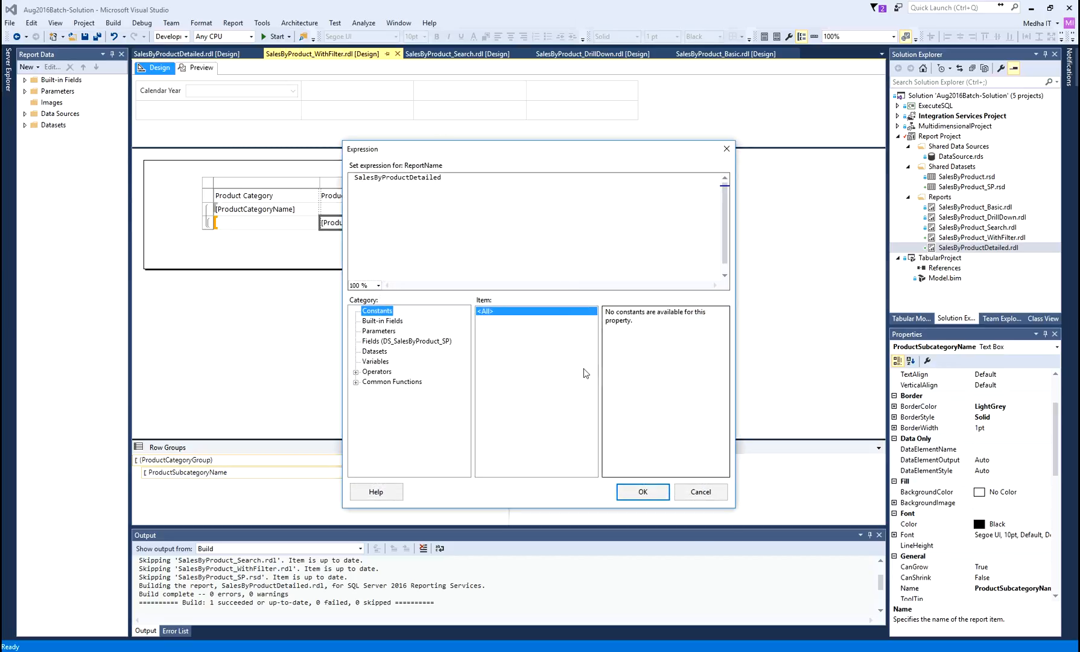
{"action": "left_click", "coordinate": [700, 491]}
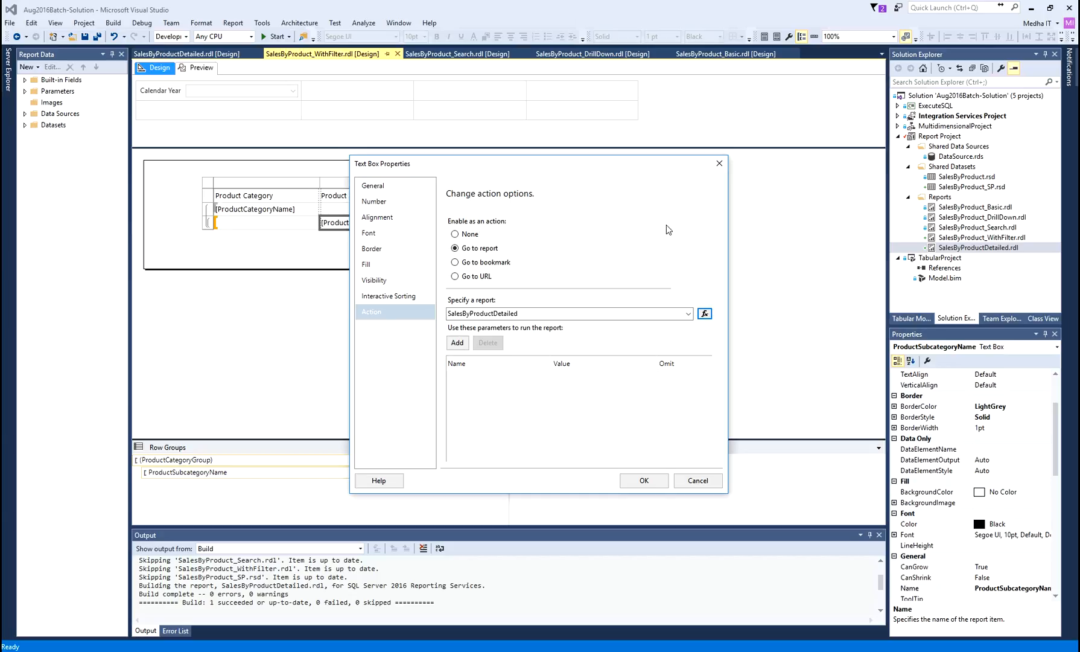
{"action": "double_click", "coordinate": [481, 312]}
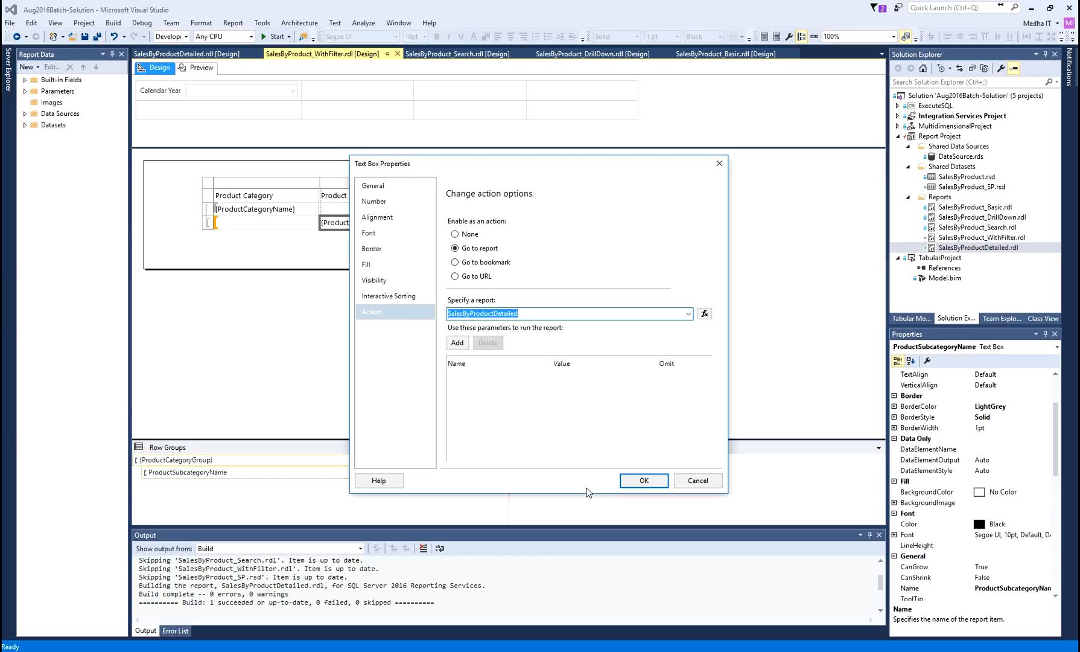
Add the CalendarYear parameter to the report action with the value expression =Parameters!CalendarYear.Value
{"action": "left_click", "coordinate": [457, 343]}
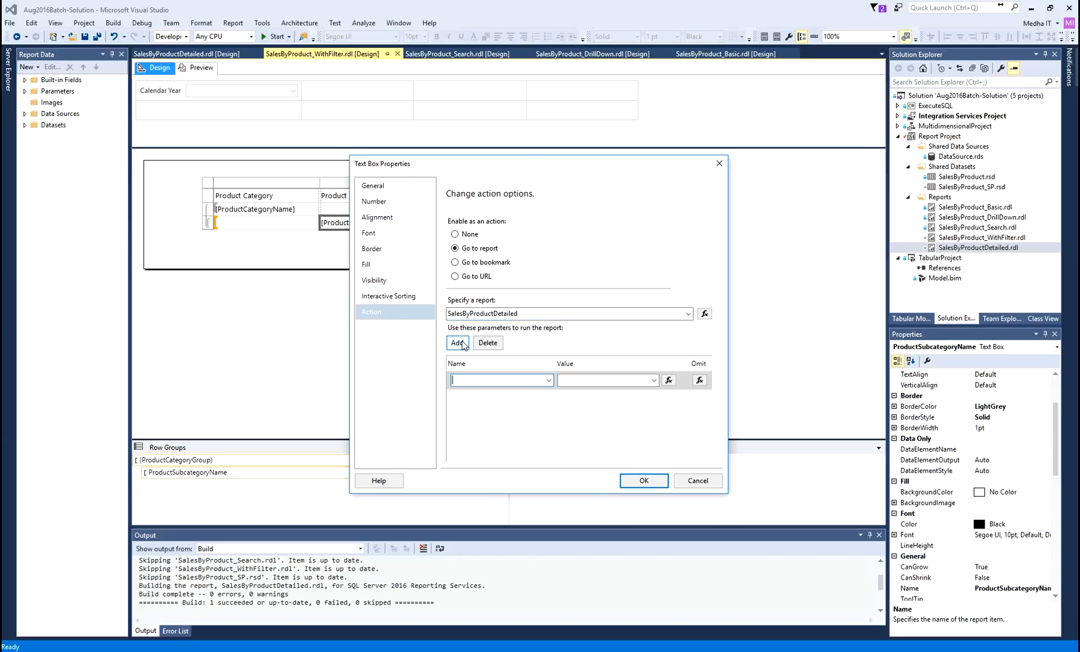
{"action": "left_click", "coordinate": [548, 379]}
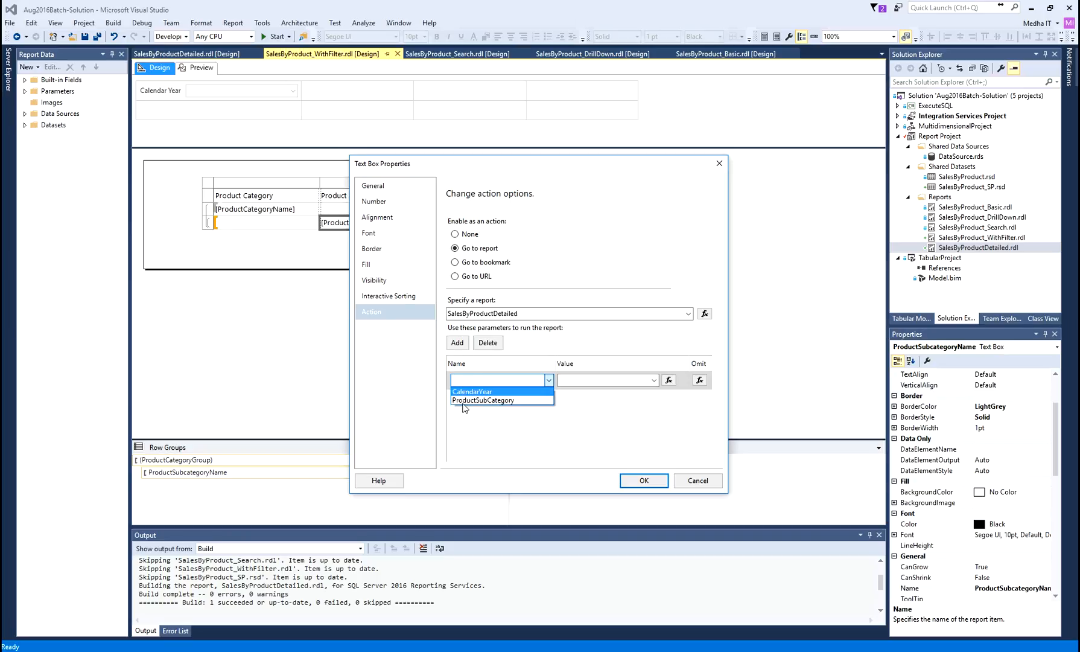
{"action": "left_click", "coordinate": [461, 391]}
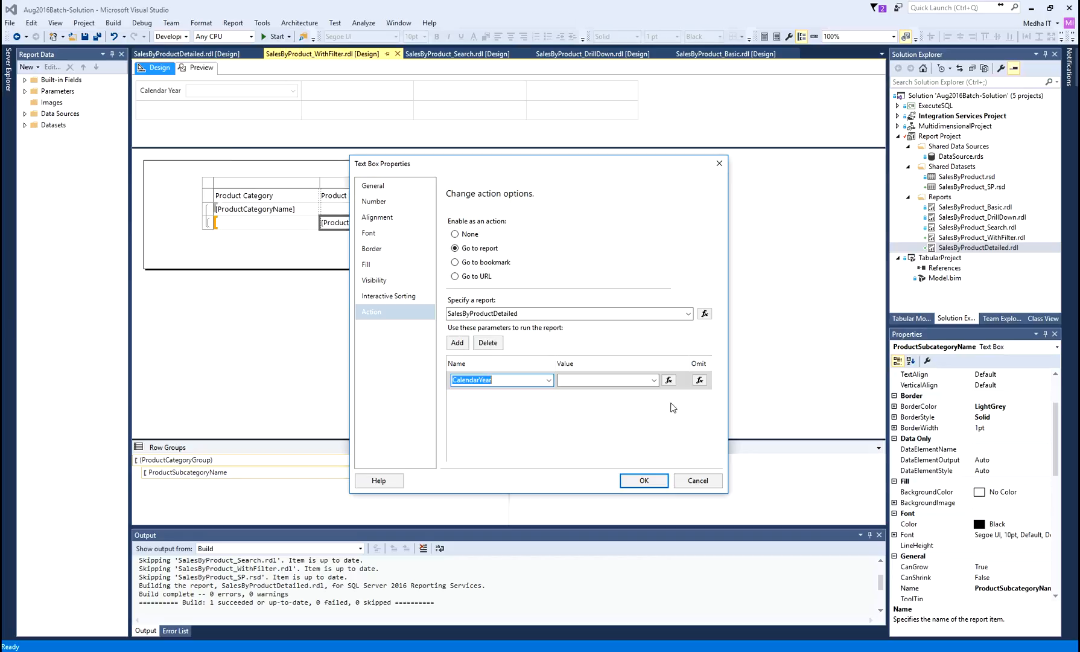
{"action": "left_click", "coordinate": [669, 379]}
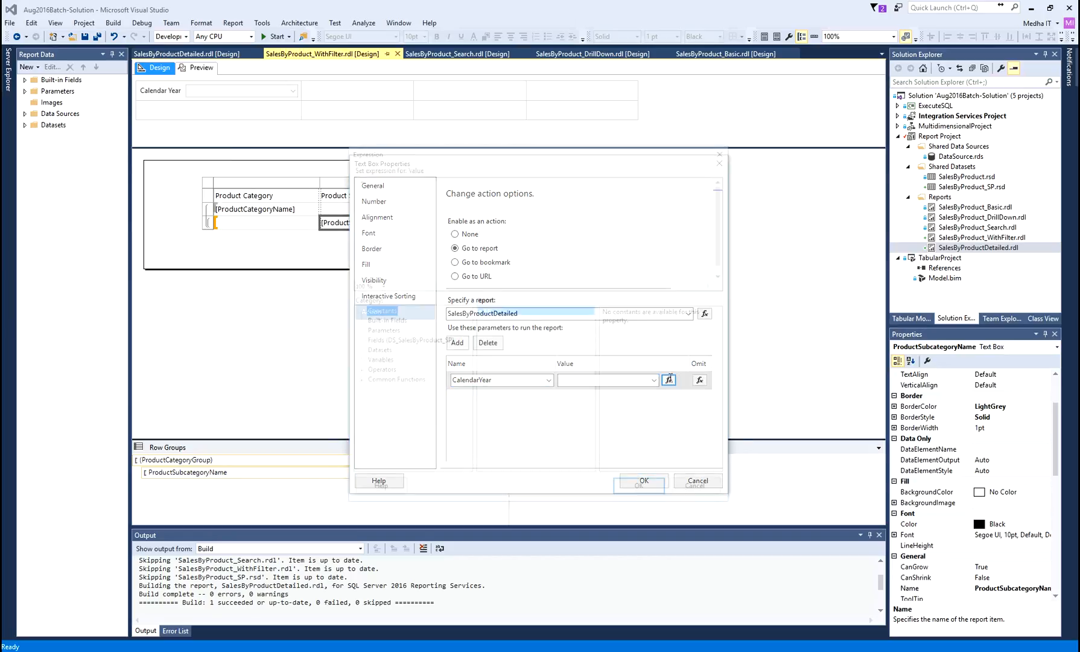
{"action": "left_click", "coordinate": [379, 330]}
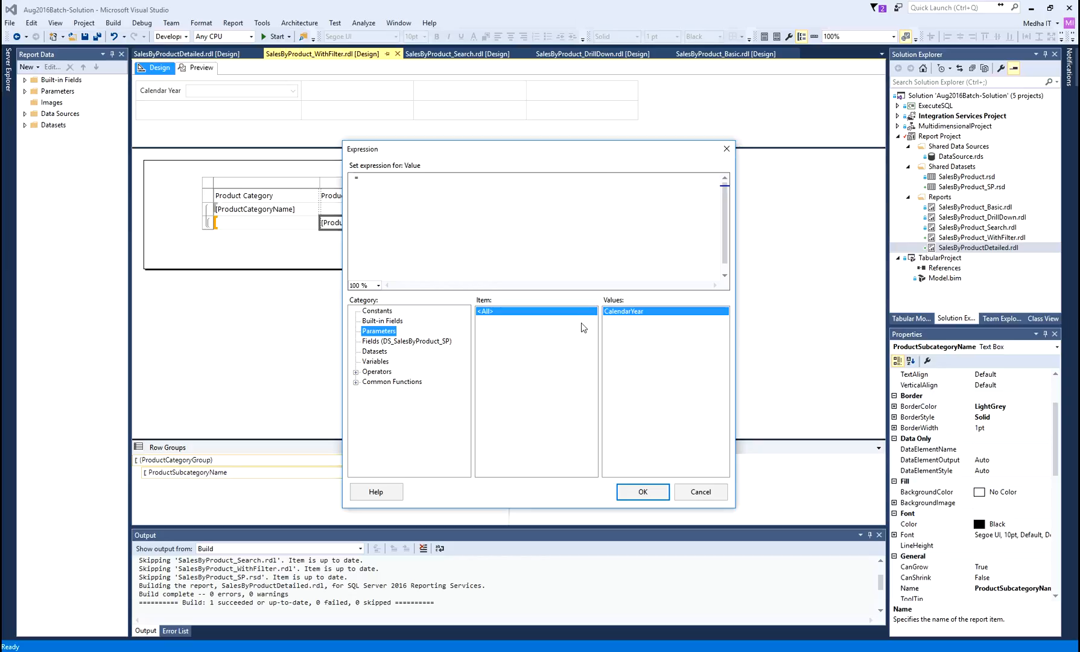
{"action": "double_click", "coordinate": [631, 313]}
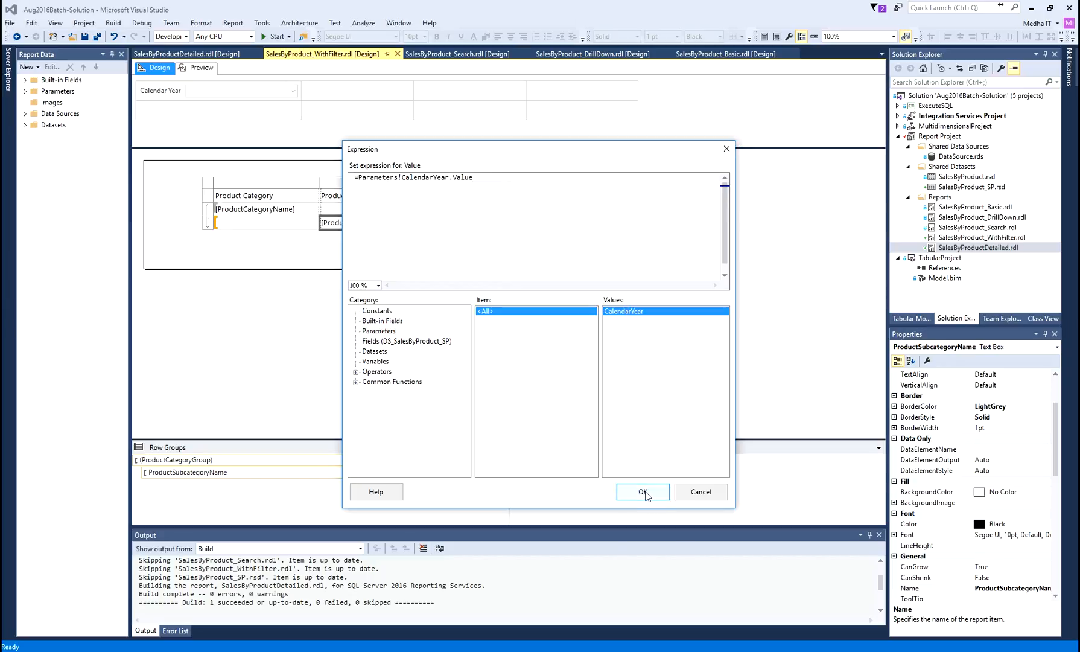
{"action": "left_click", "coordinate": [643, 492]}
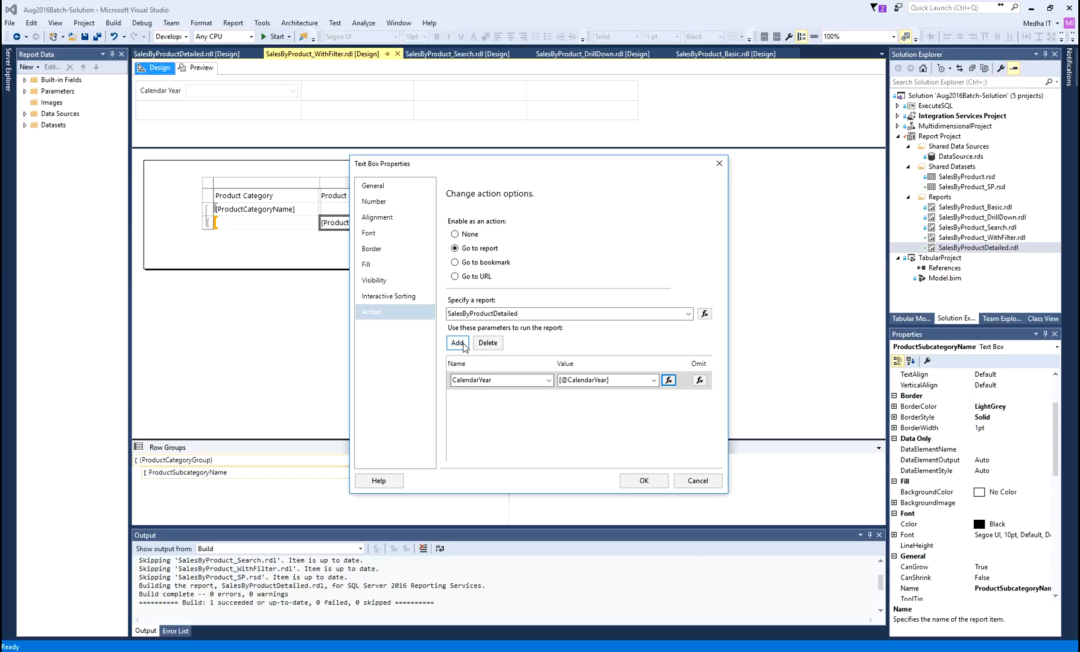
Add the ProductSubCategory parameter with the value [ProductSubcategoryName] to the report action, apply the text box settings and save the report
{"action": "left_click", "coordinate": [456, 342]}
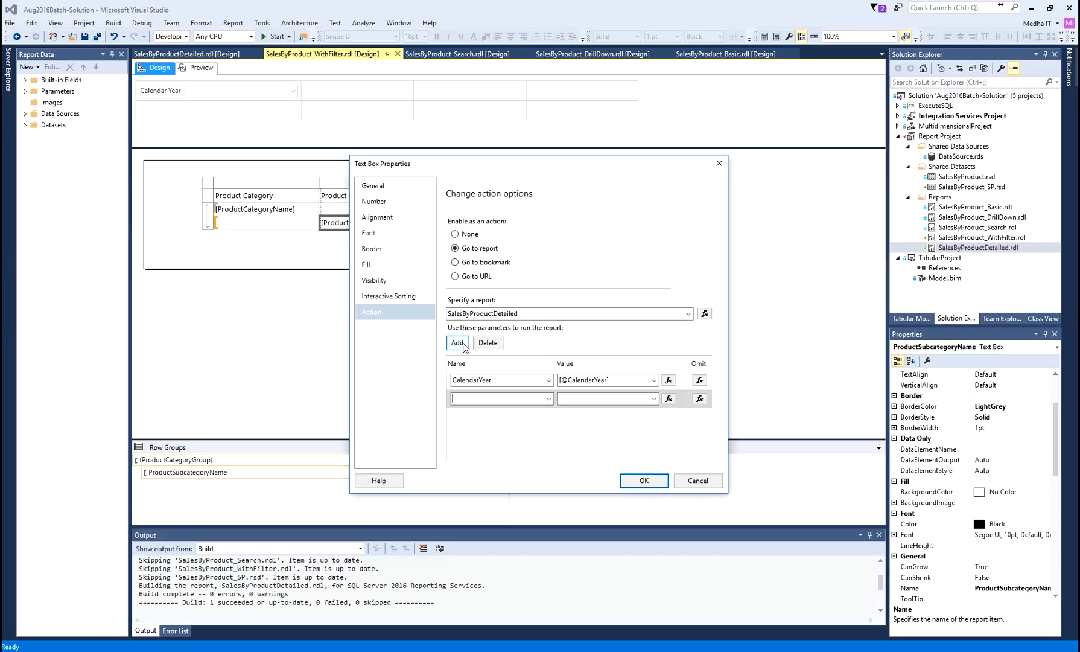
{"action": "left_click", "coordinate": [548, 398]}
{"action": "left_click", "coordinate": [483, 423]}
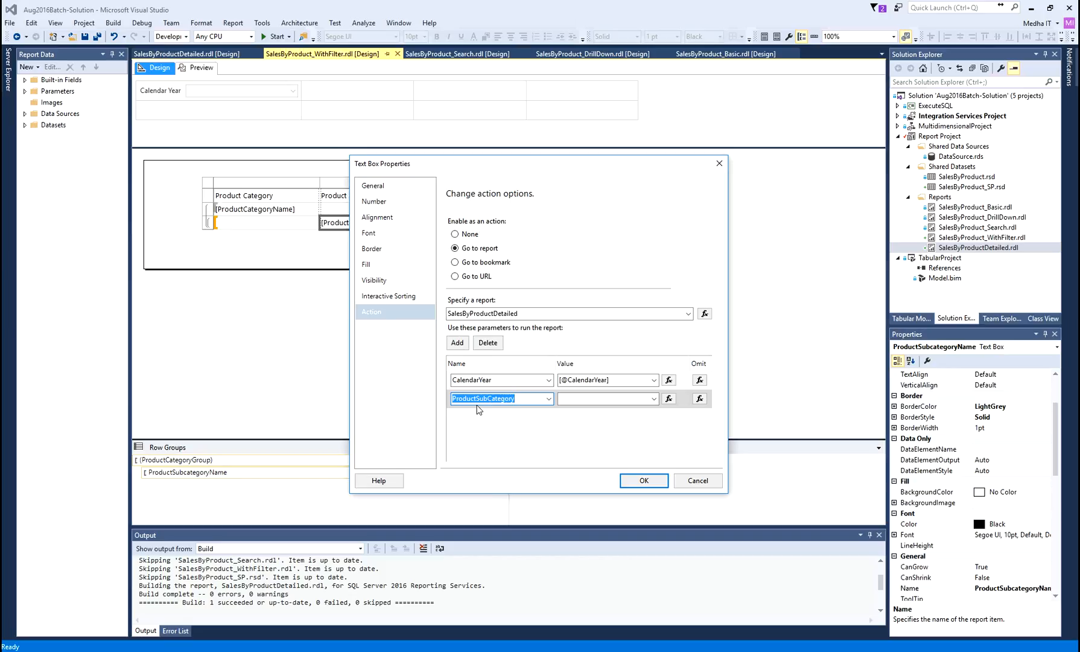
{"action": "left_click_drag", "start_coordinate": [531, 165], "coordinate": [694, 163]}
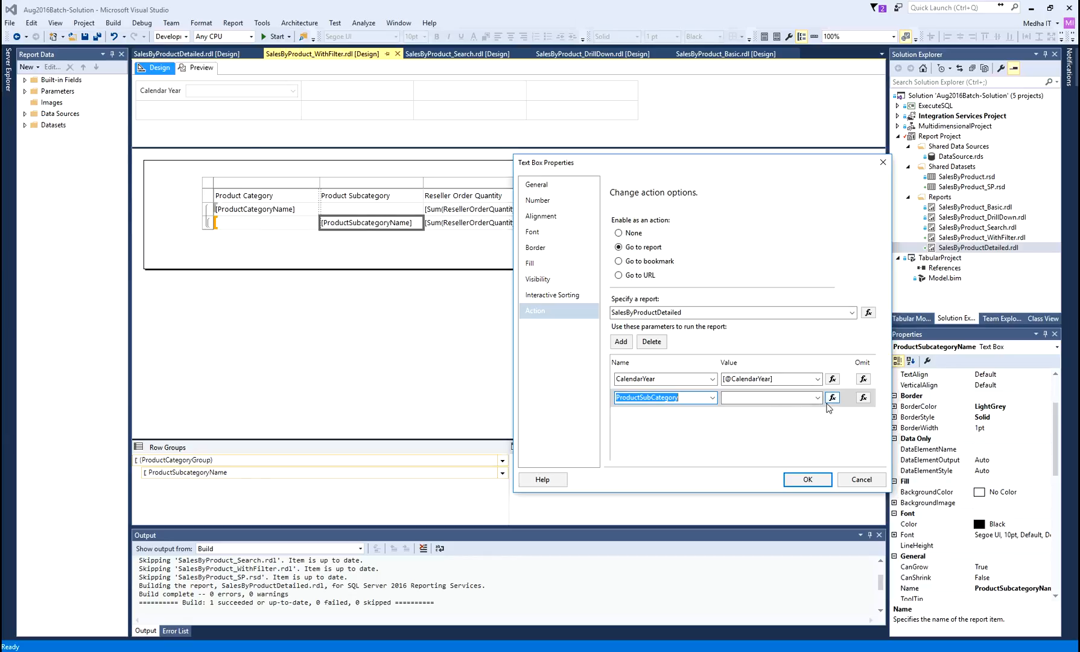
{"action": "left_click", "coordinate": [817, 397]}
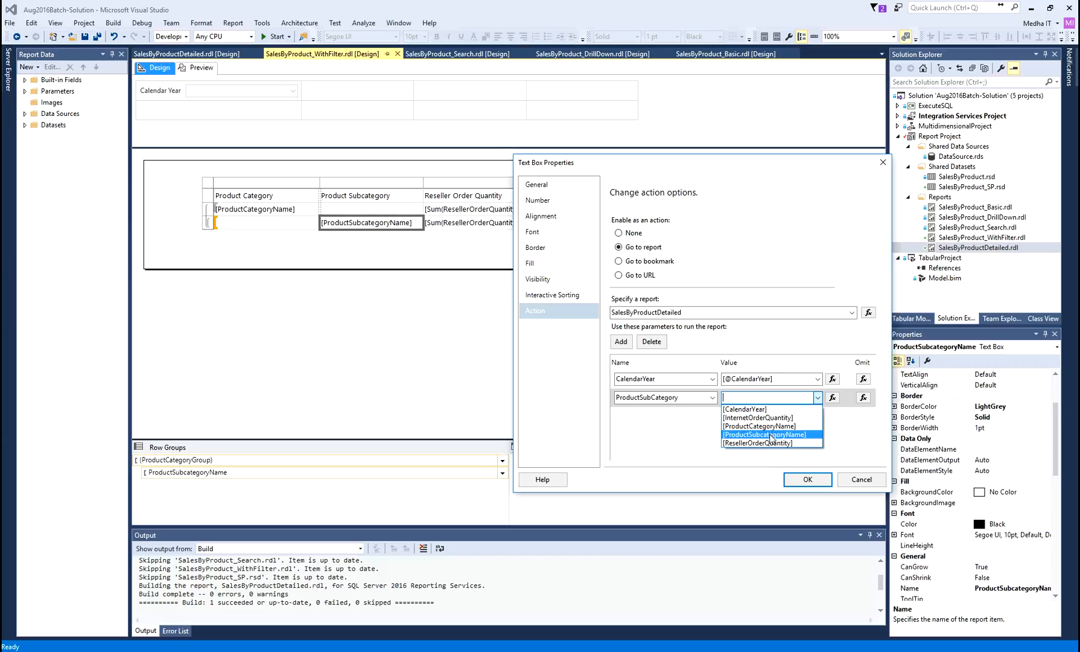
{"action": "left_click", "coordinate": [770, 434]}
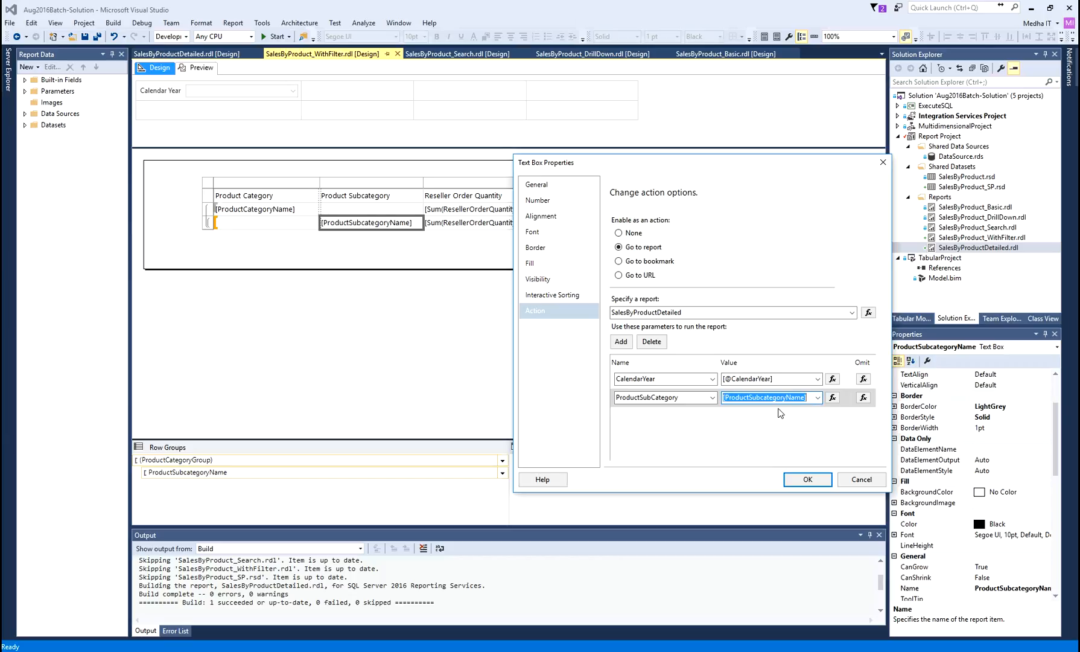
{"action": "left_click", "coordinate": [792, 398]}
{"action": "left_click_drag", "start_coordinate": [796, 397], "coordinate": [752, 398]}
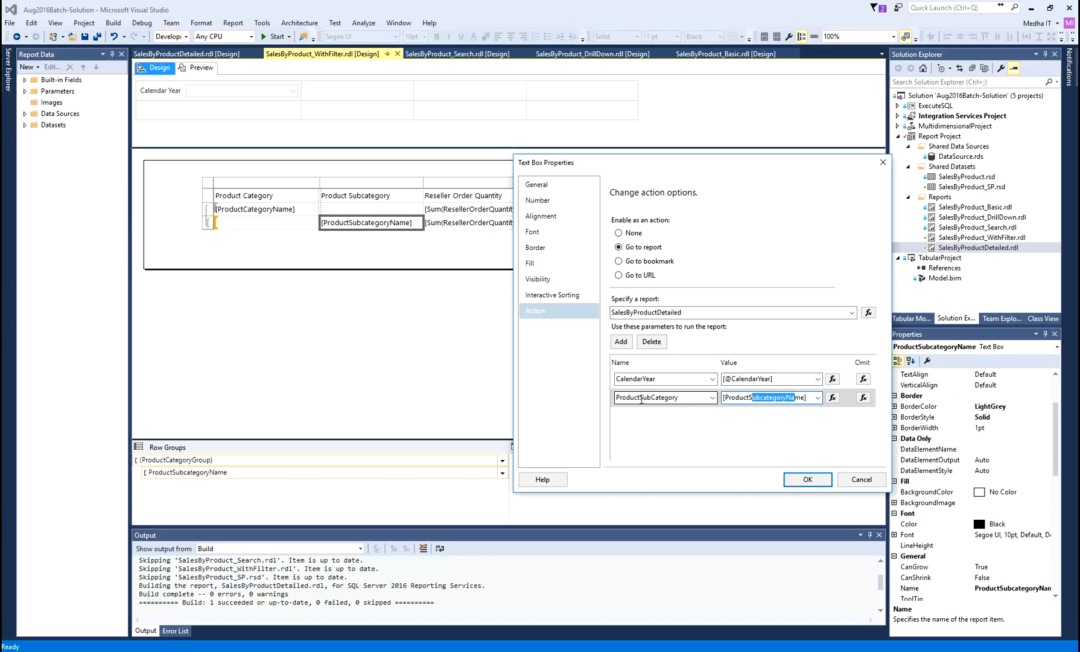
{"action": "left_click", "coordinate": [640, 398]}
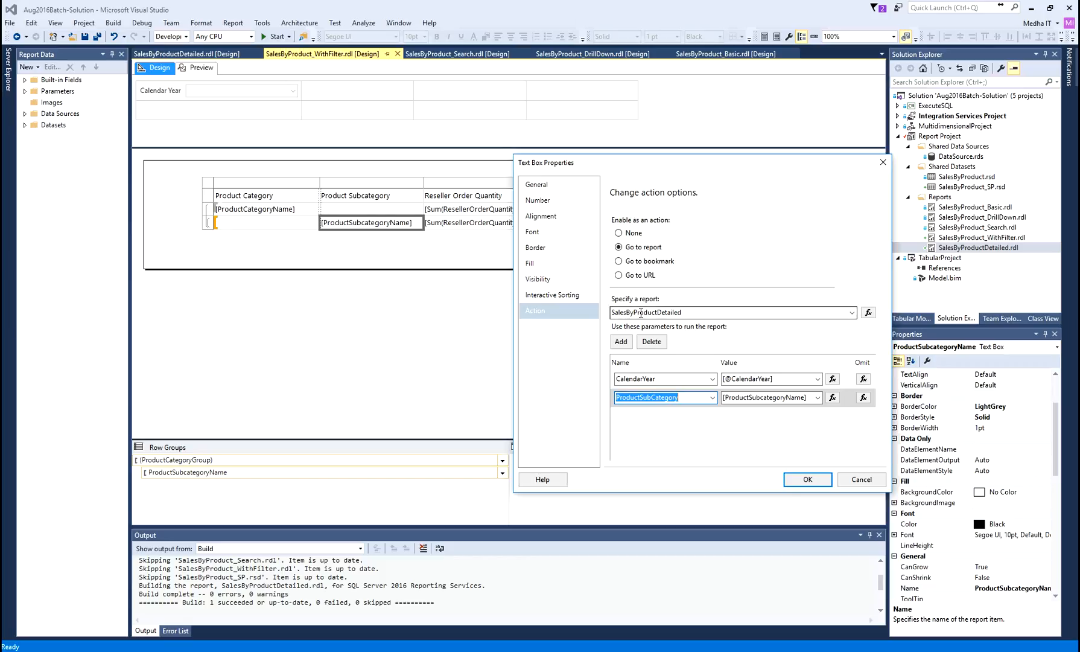
{"action": "left_click", "coordinate": [800, 477]}
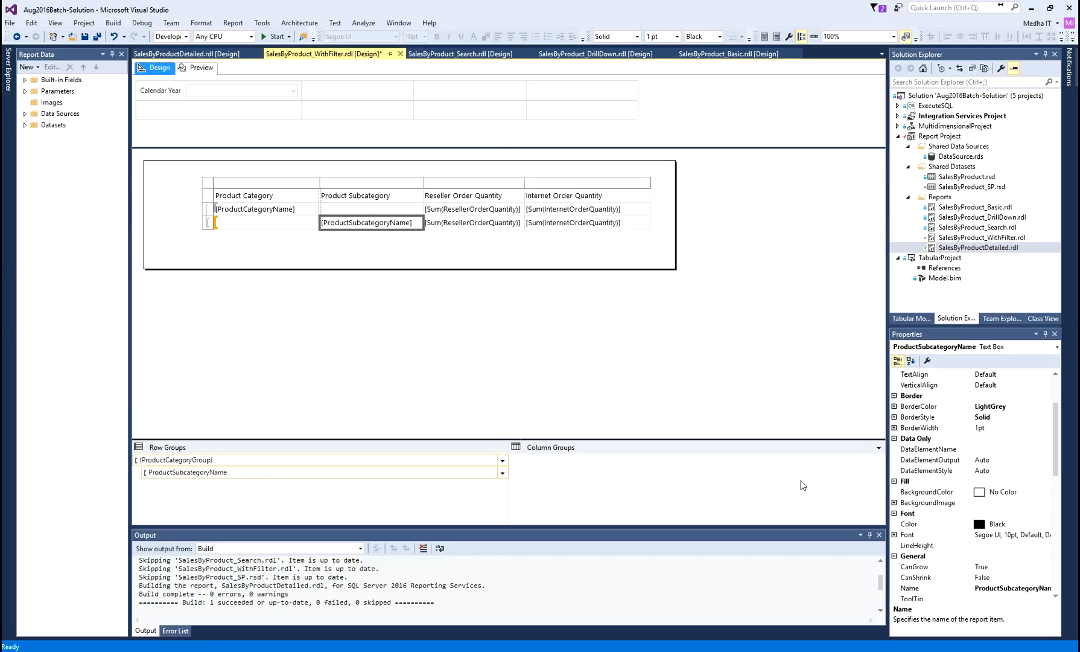
{"action": "left_click", "coordinate": [274, 344]}
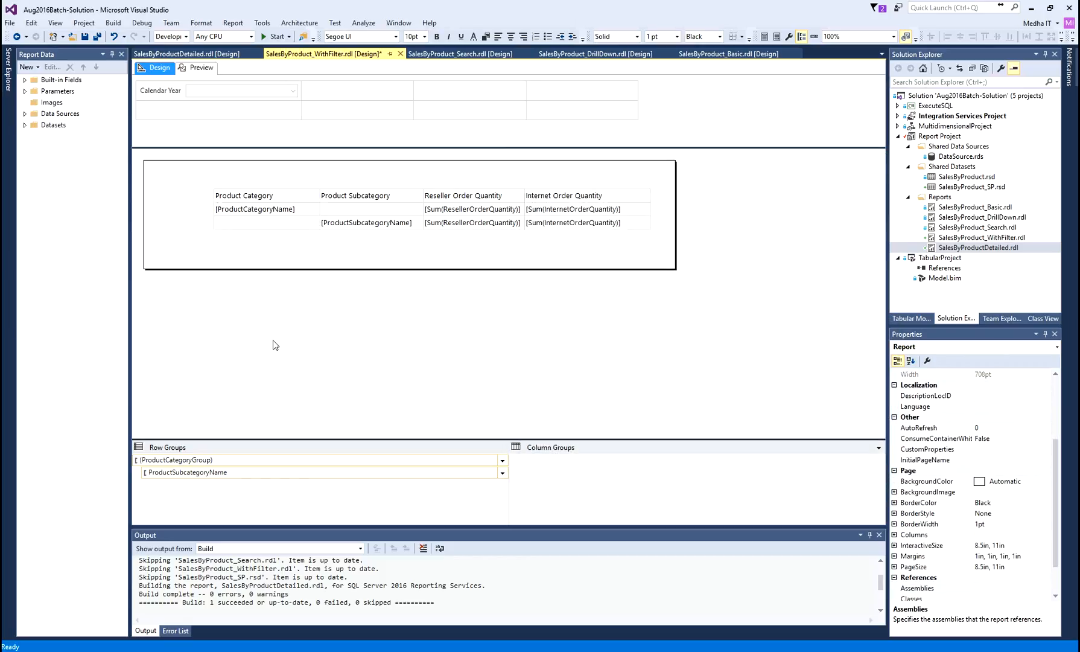
{"action": "left_click", "coordinate": [95, 38]}
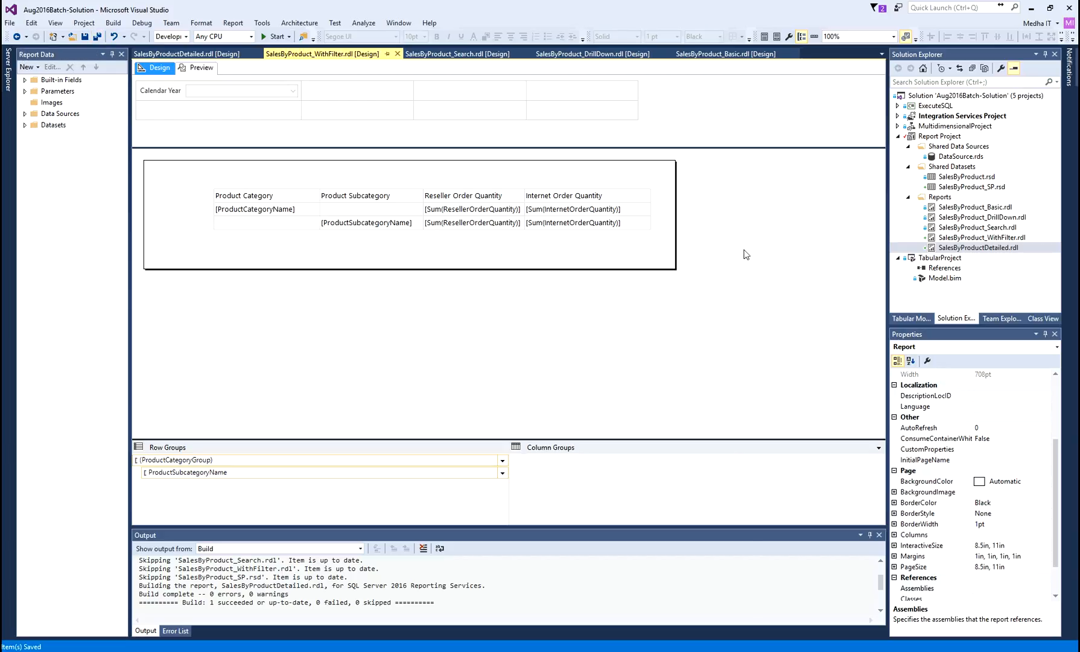
Preview the filtered report for calendar year 2011 and test the drill-through on the Mountain Bikes subcategory
{"action": "left_click", "coordinate": [200, 68]}
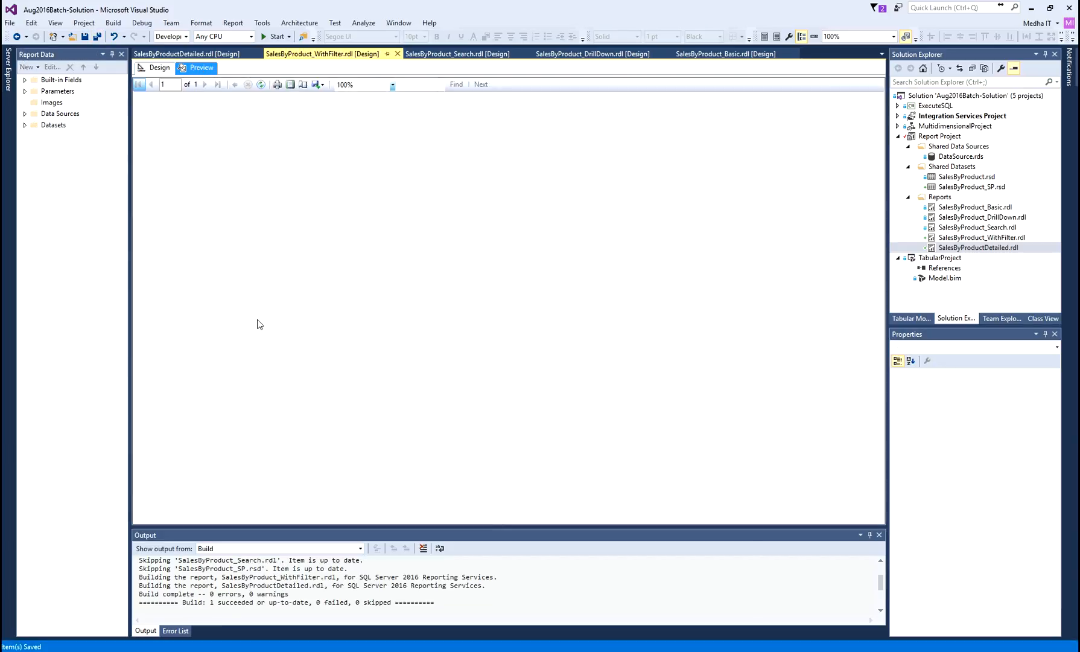
{"action": "left_click", "coordinate": [248, 88]}
{"action": "left_click", "coordinate": [214, 117]}
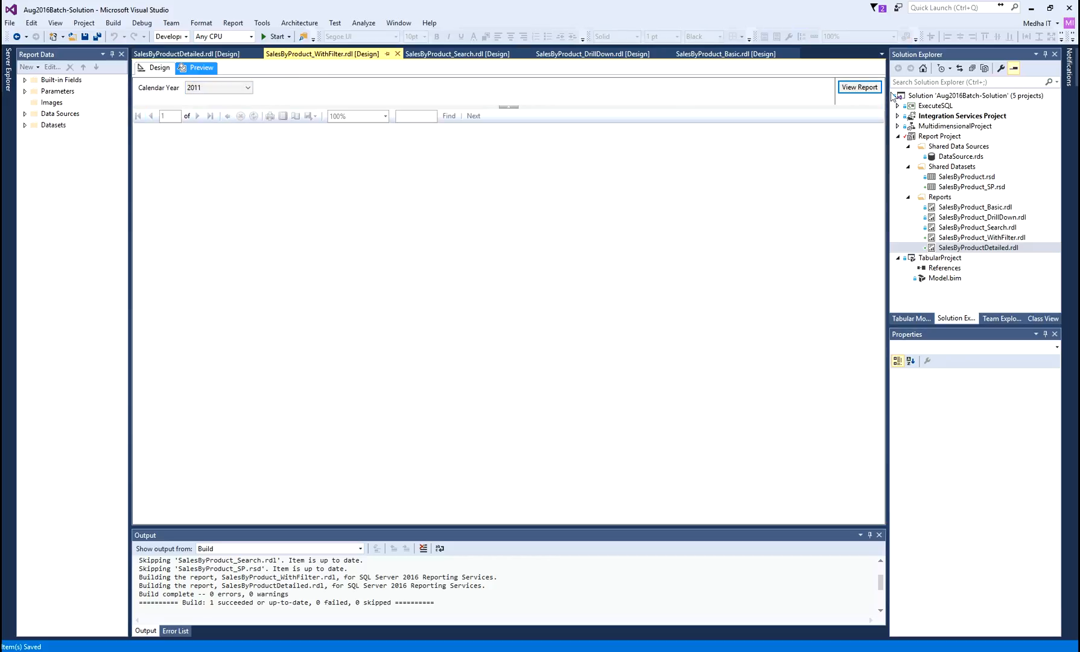
{"action": "left_click", "coordinate": [869, 90]}
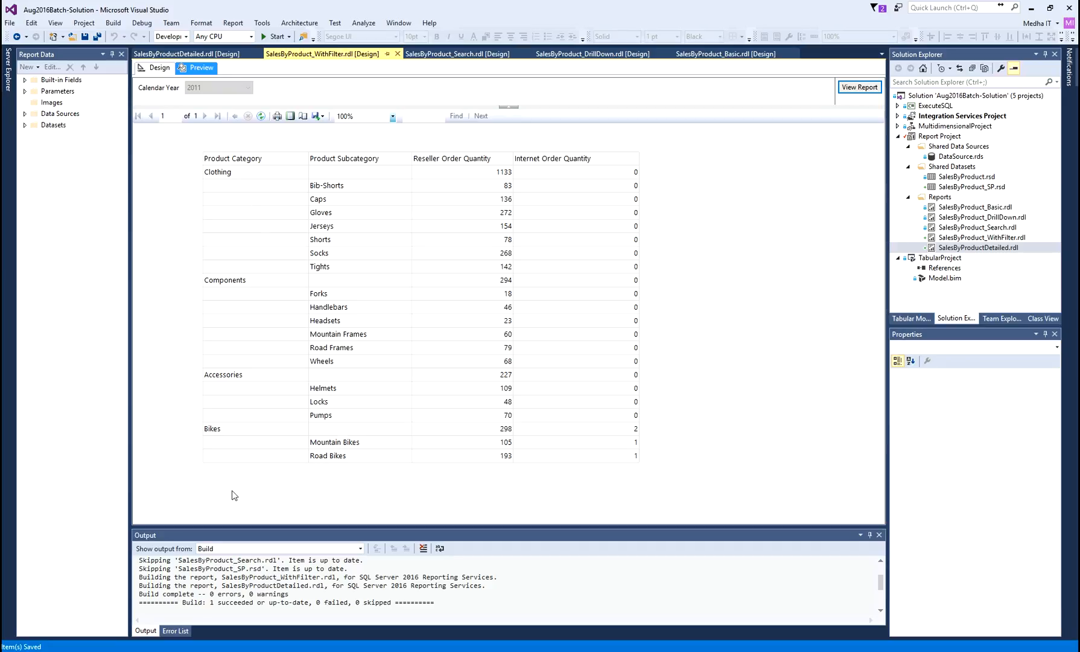
{"action": "left_click", "coordinate": [322, 446]}
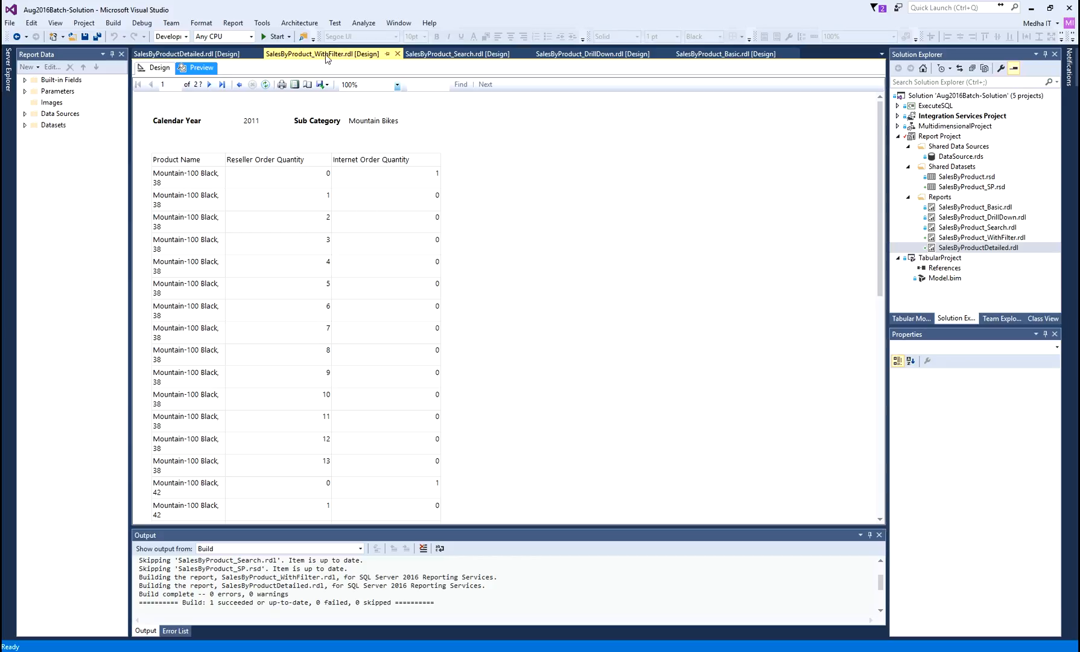
Back in the report design, set the ProductCategoryName cell's action to Go to URL
{"action": "left_click", "coordinate": [156, 70]}
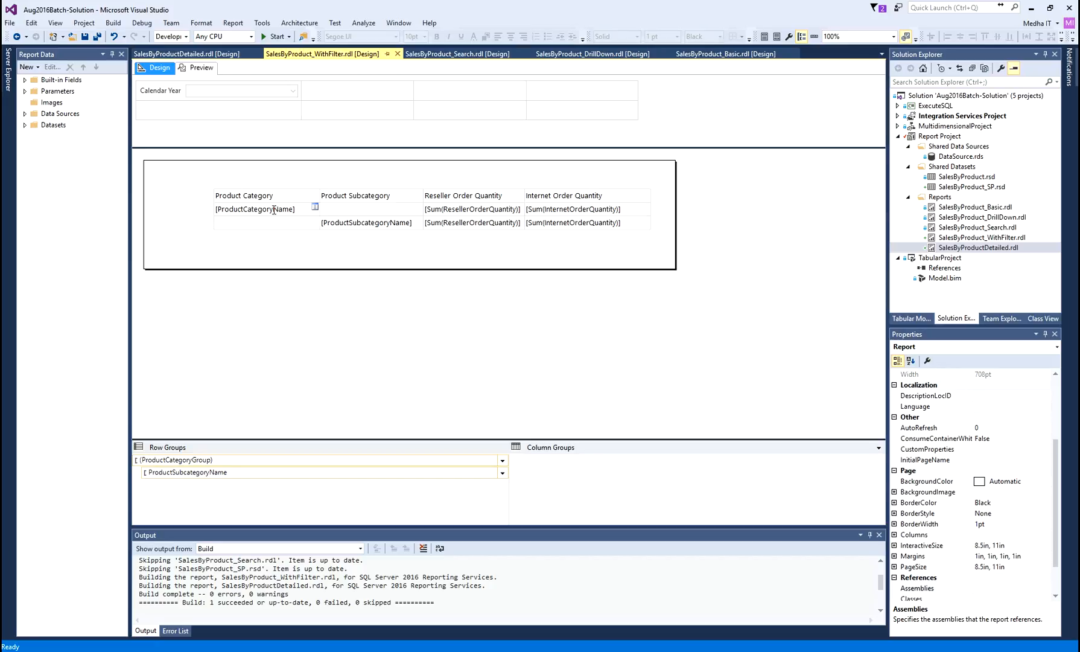
{"action": "left_click", "coordinate": [258, 241]}
{"action": "left_click", "coordinate": [262, 209]}
{"action": "right_click", "coordinate": [262, 209]}
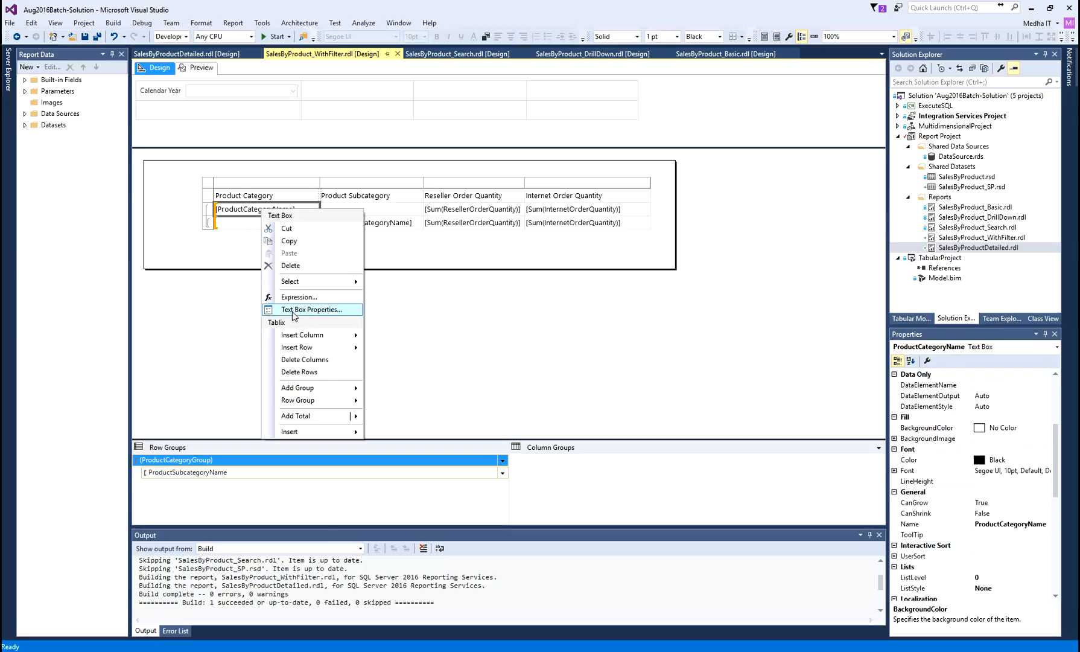
{"action": "left_click", "coordinate": [295, 311]}
{"action": "left_click", "coordinate": [371, 312]}
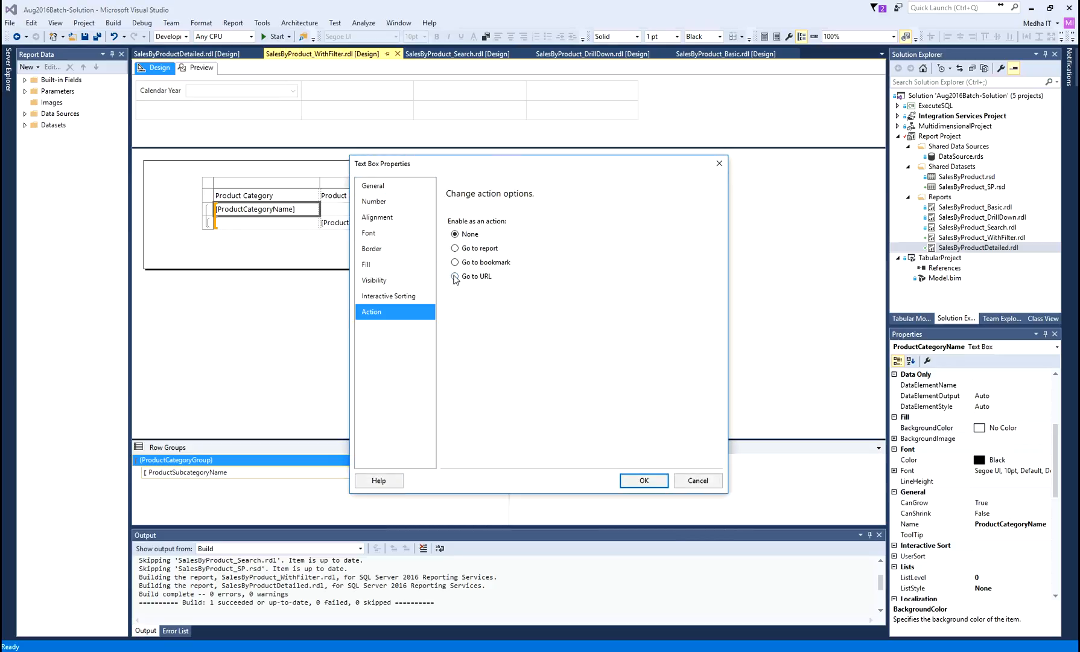
{"action": "left_click", "coordinate": [455, 276]}
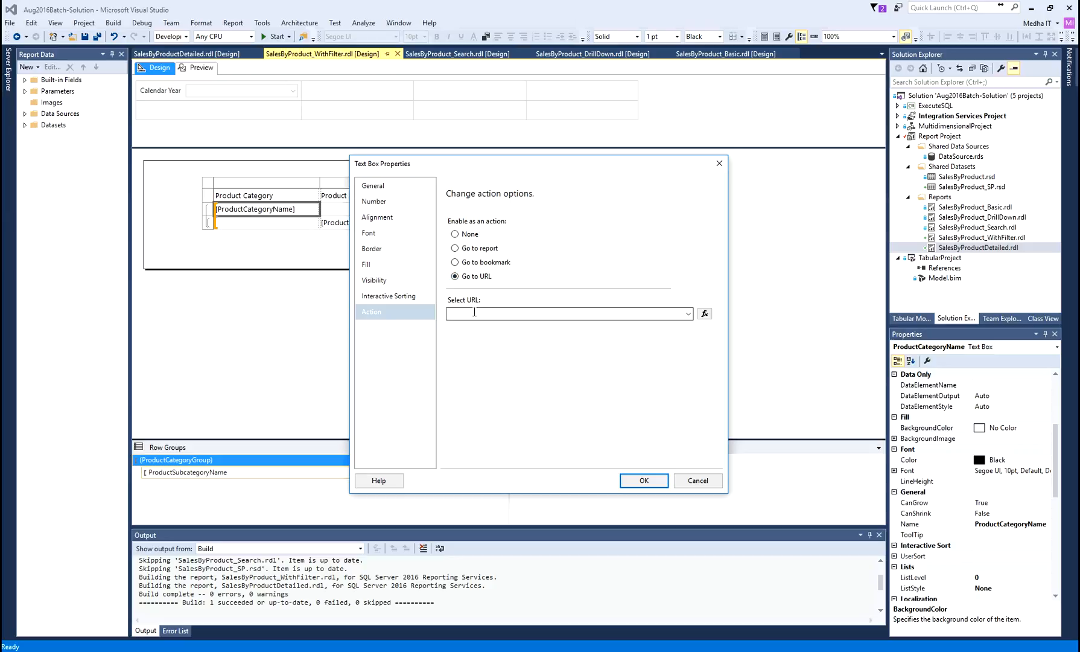
{"action": "left_click", "coordinate": [467, 316]}
{"action": "type", "text": "www.google.com"}
{"action": "key", "text": "ctrl+a"}
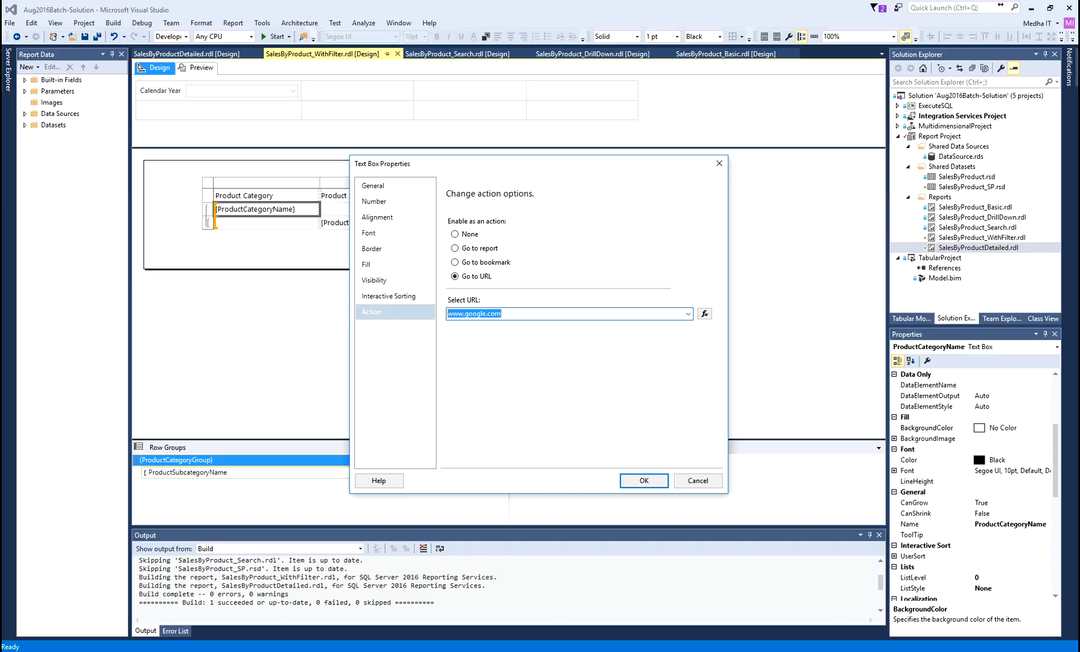
{"action": "key", "text": "Delete"}
{"action": "left_click", "coordinate": [704, 314]}
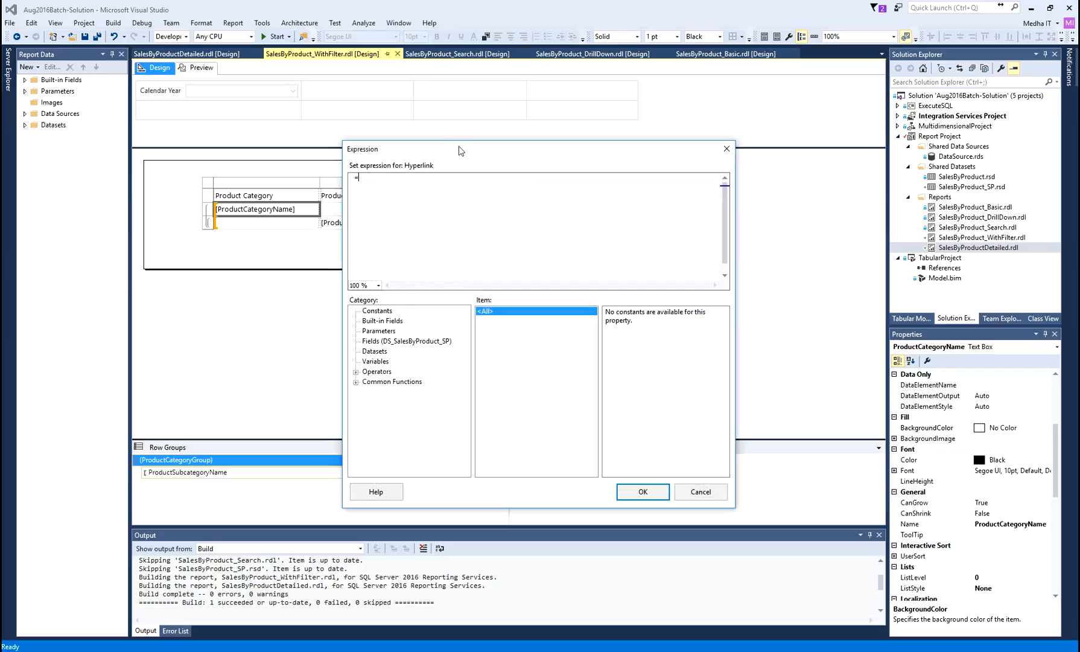
{"action": "type", "text": "\"http://www.\" & & \".com\""}
{"action": "key", "text": "shift+Left"}
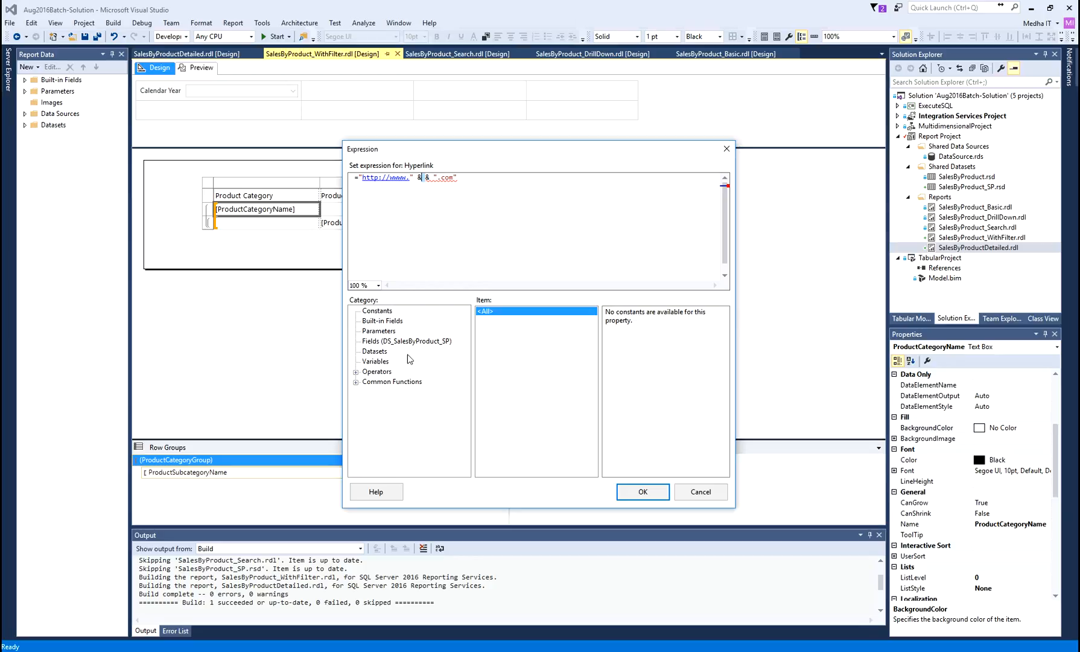
{"action": "left_click", "coordinate": [390, 342]}
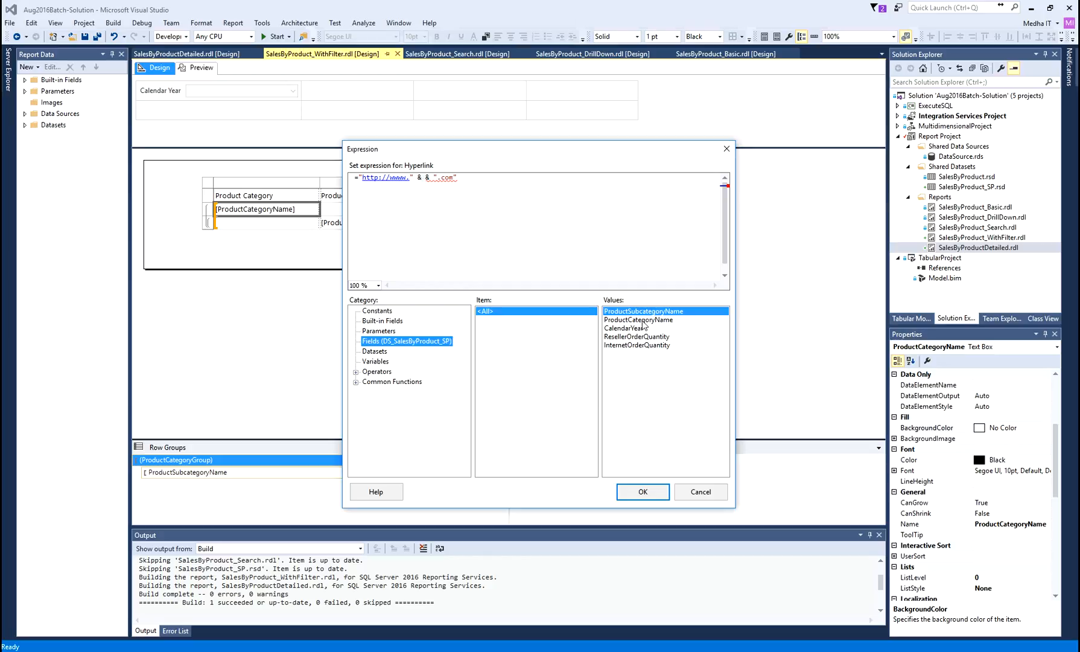
{"action": "left_click", "coordinate": [643, 320]}
{"action": "double_click", "coordinate": [643, 319]}
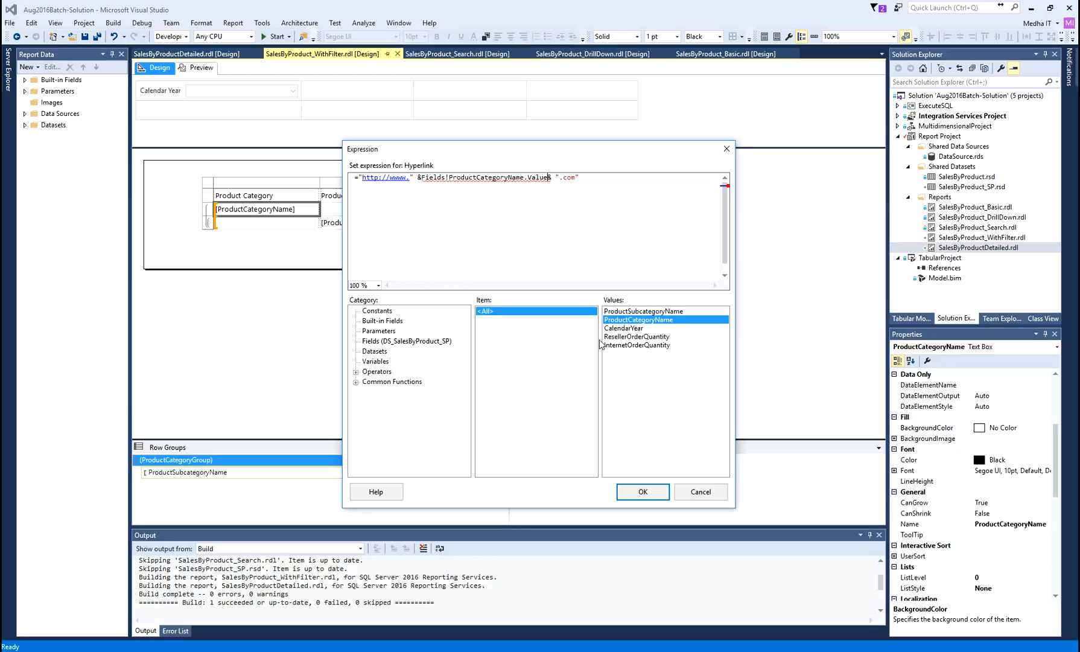
{"action": "left_click", "coordinate": [421, 177]}
{"action": "left_click", "coordinate": [552, 176]}
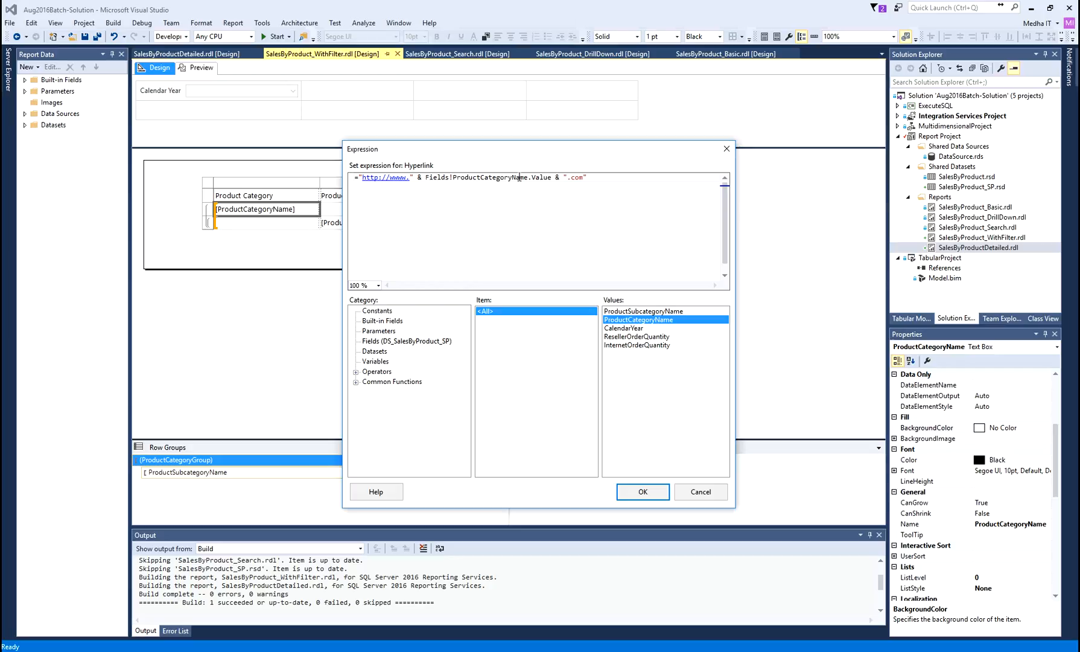
{"action": "left_click_drag", "start_coordinate": [360, 177], "coordinate": [598, 178]}
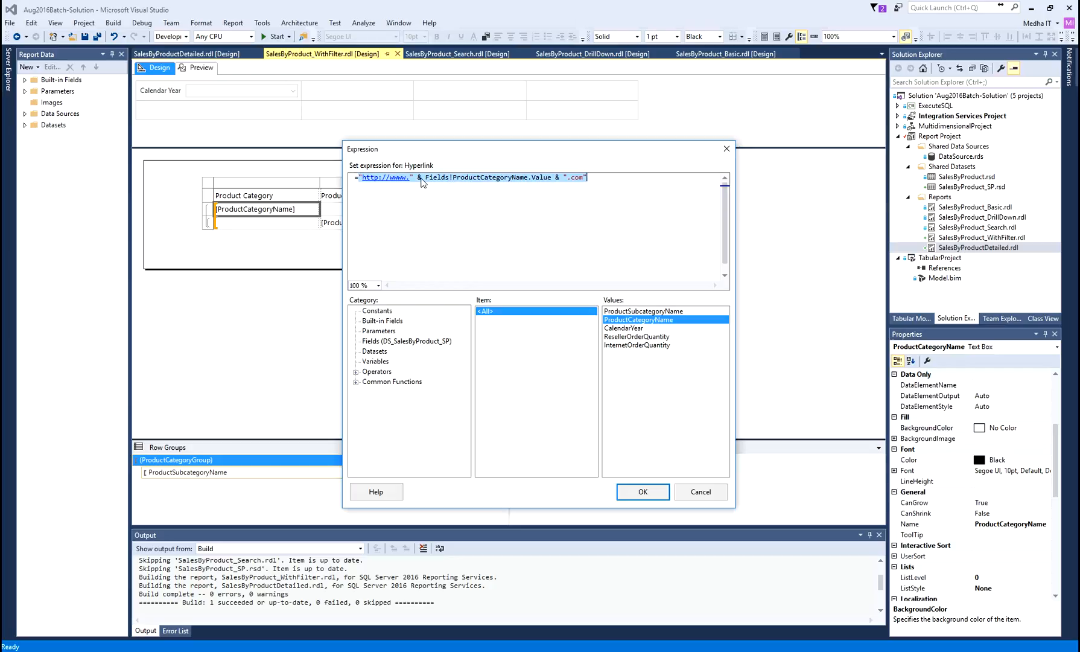
{"action": "left_click", "coordinate": [417, 178]}
{"action": "double_click", "coordinate": [418, 178]}
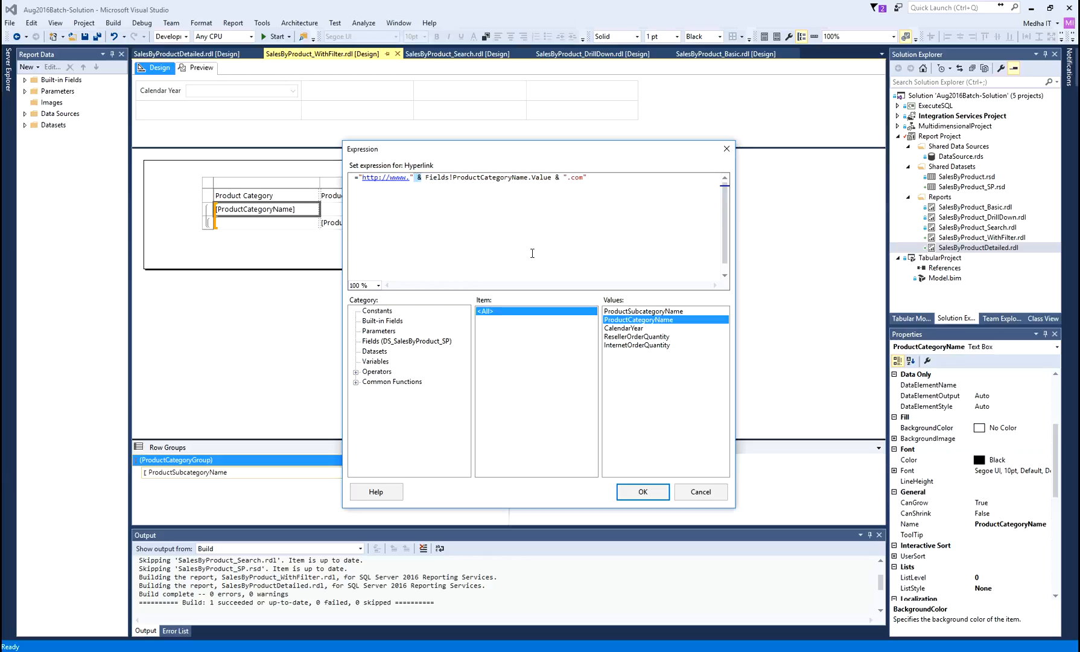
{"action": "left_click_drag", "start_coordinate": [556, 178], "coordinate": [567, 177]}
{"action": "left_click", "coordinate": [605, 180]}
{"action": "left_click_drag", "start_coordinate": [363, 177], "coordinate": [410, 177]}
{"action": "type", "text": "www."}
{"action": "key", "text": "Delete"}
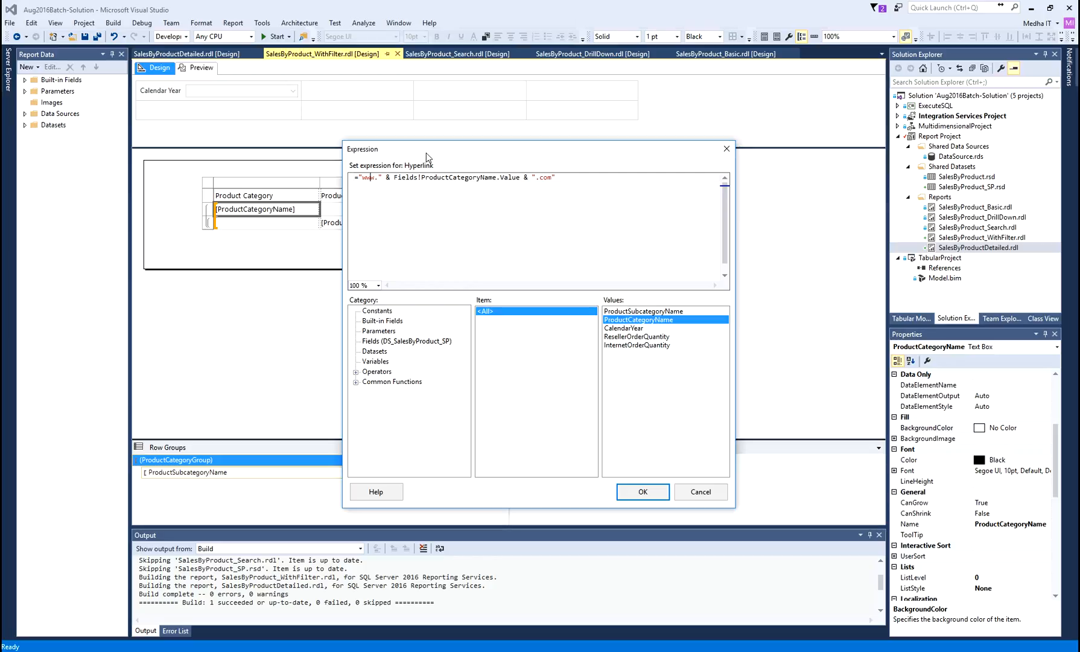
{"action": "type", "text": "http:"}
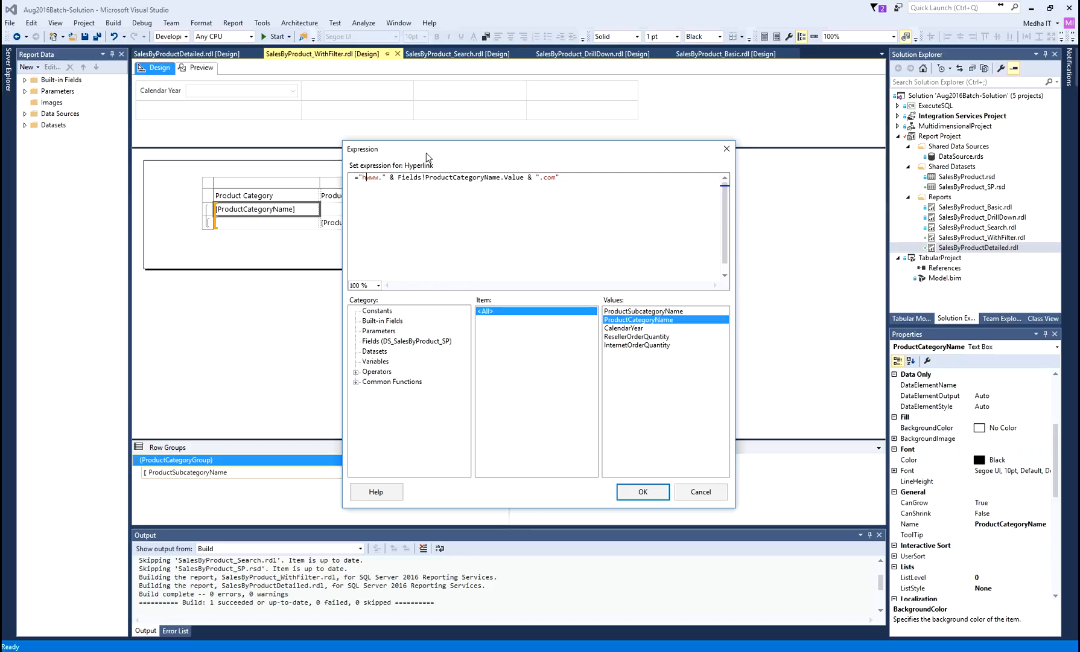
{"action": "type", "text": "//"}
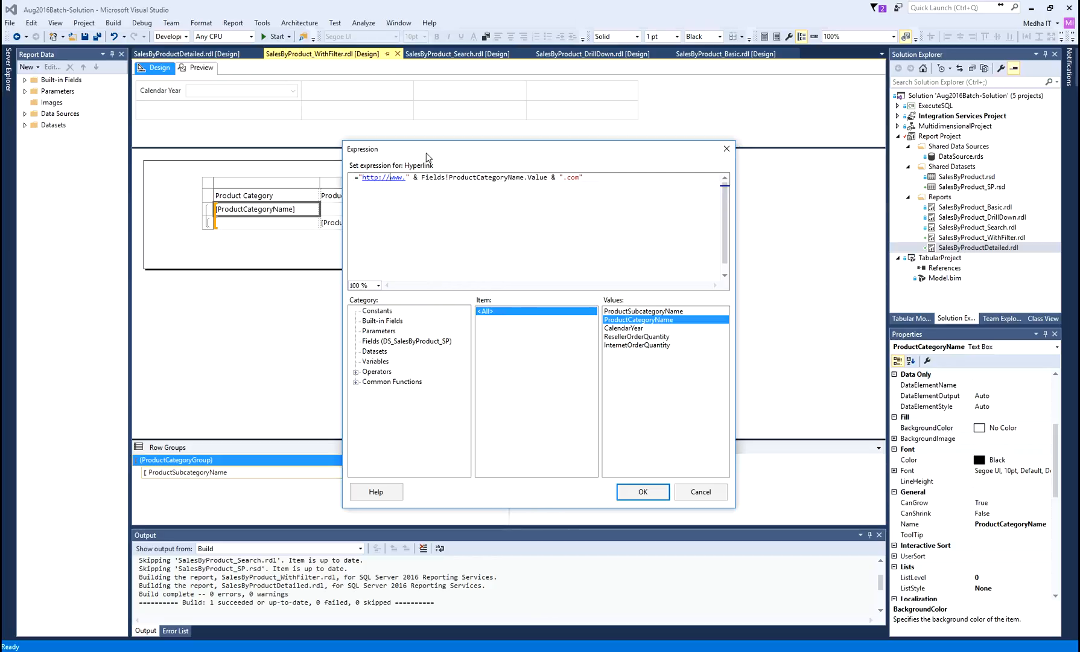
{"action": "left_click", "coordinate": [625, 495]}
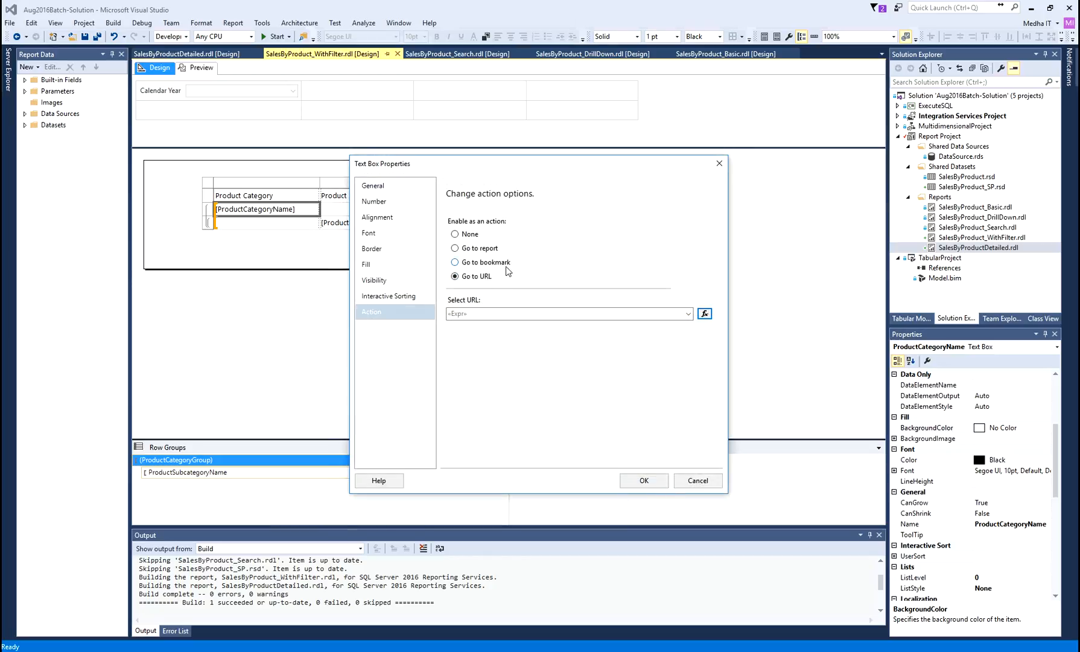
{"action": "left_click", "coordinate": [651, 480]}
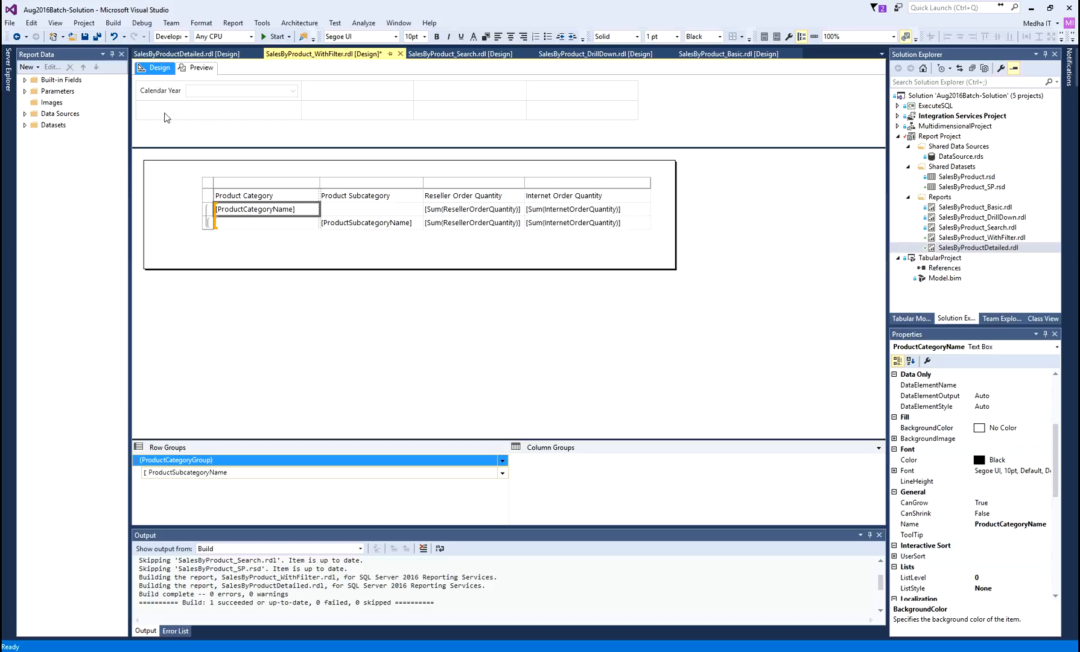
{"action": "left_click", "coordinate": [98, 37]}
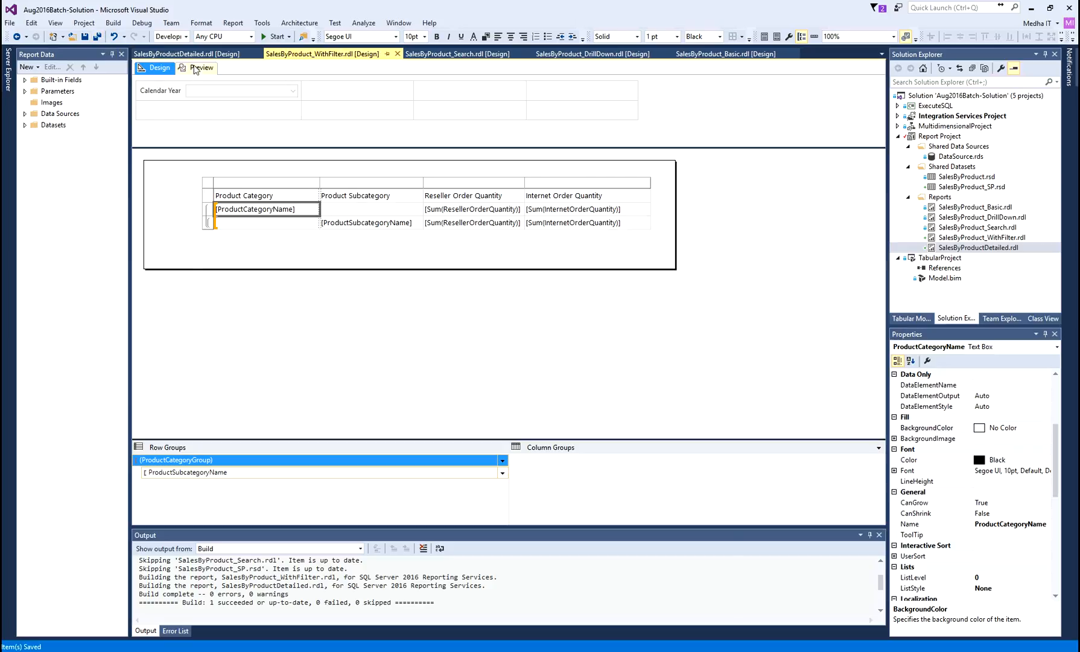
Preview the filtered report for calendar year 2011 with the category URL action in place
{"action": "left_click", "coordinate": [194, 67]}
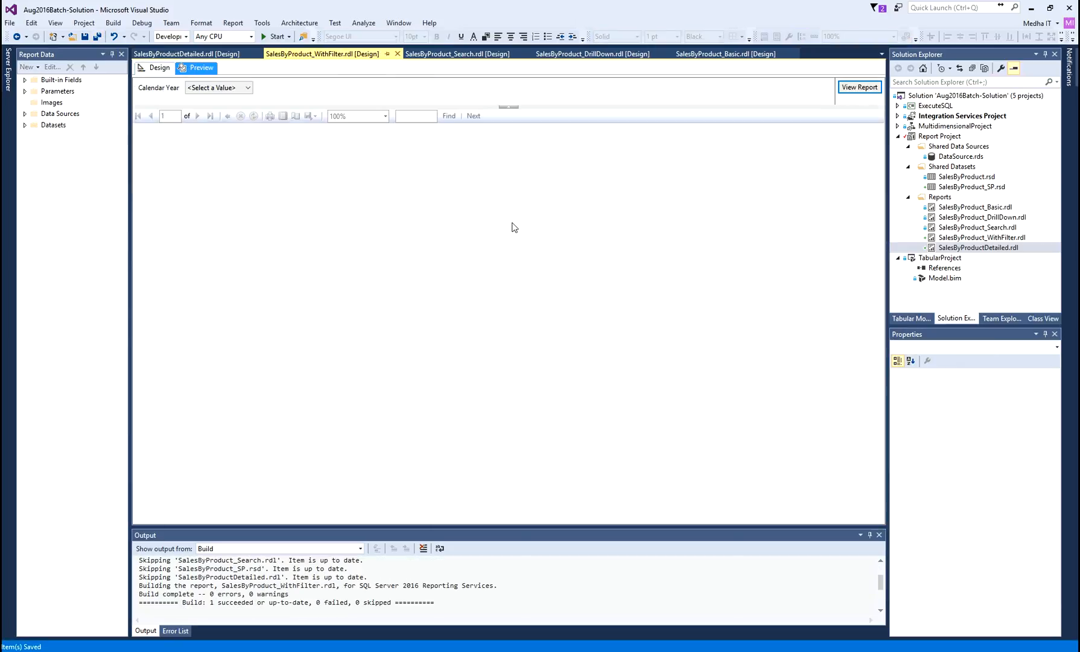
{"action": "left_click", "coordinate": [250, 86]}
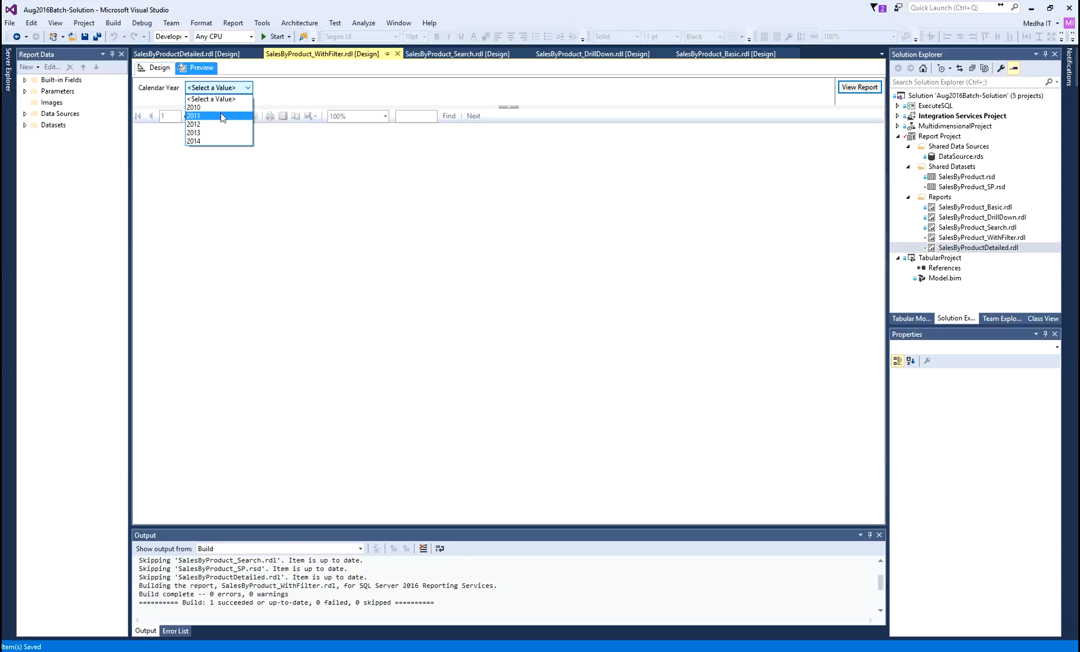
{"action": "left_click", "coordinate": [222, 115]}
{"action": "left_click", "coordinate": [866, 89]}
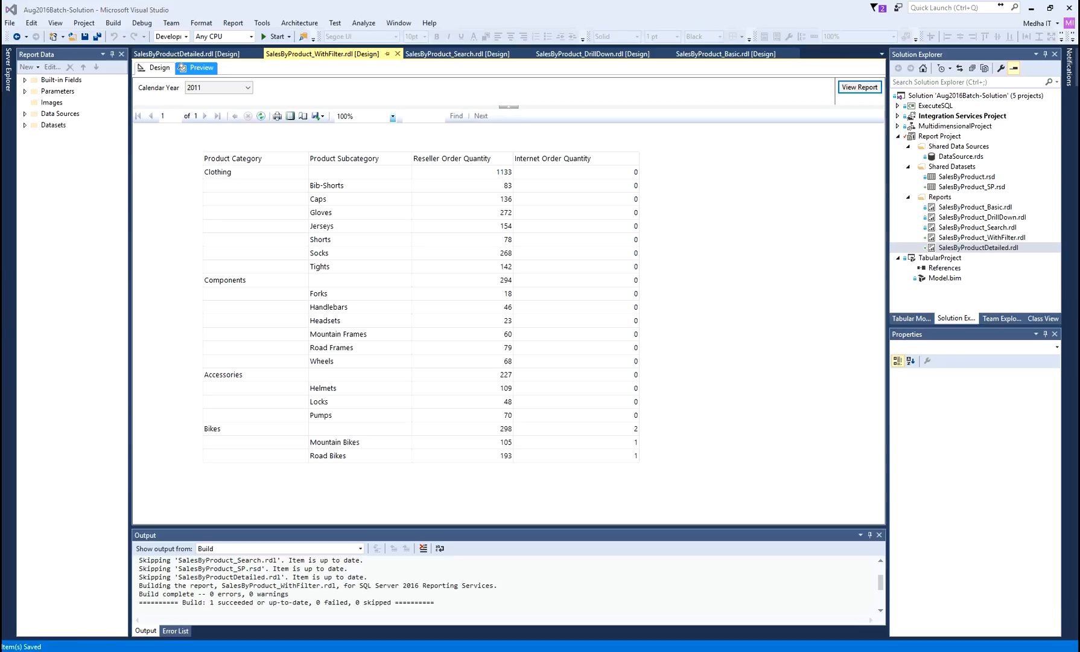
Move the browser window opened by the Bikes category link over the report, check its web address and close it
{"action": "left_click_drag", "start_coordinate": [1079, 61], "coordinate": [490, 70]}
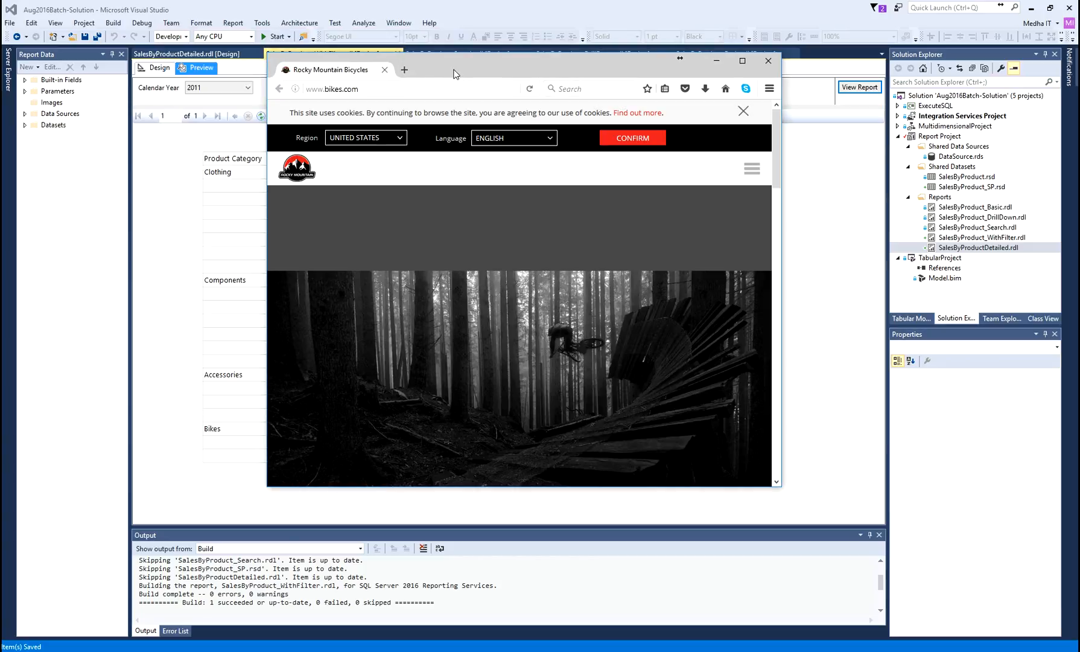
{"action": "left_click_drag", "start_coordinate": [775, 152], "coordinate": [772, 123]}
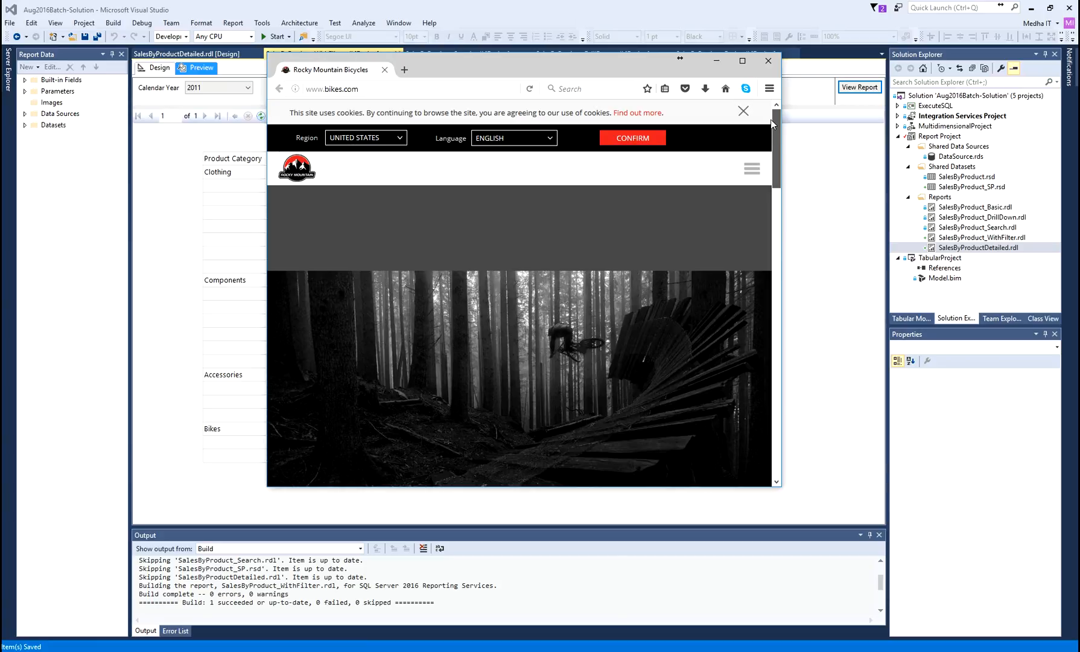
{"action": "left_click", "coordinate": [373, 89]}
{"action": "left_click", "coordinate": [356, 89]}
{"action": "left_click_drag", "start_coordinate": [360, 89], "coordinate": [286, 89]}
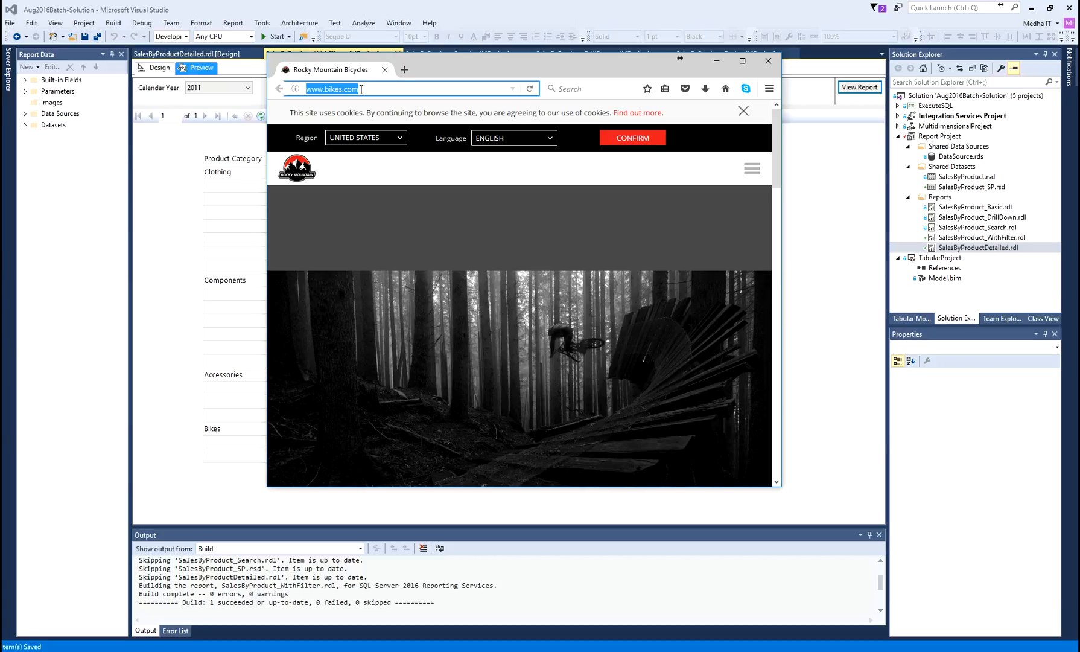
{"action": "left_click", "coordinate": [767, 60]}
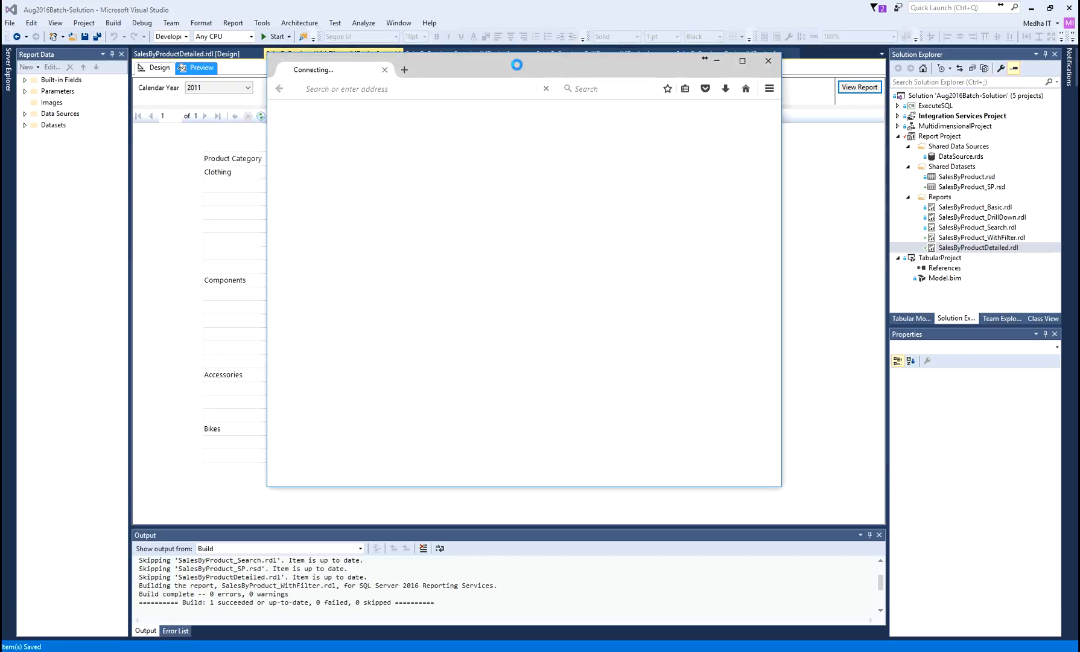
Check the web address that the Clothing category link opens in the browser and close the window
{"action": "left_click", "coordinate": [458, 91]}
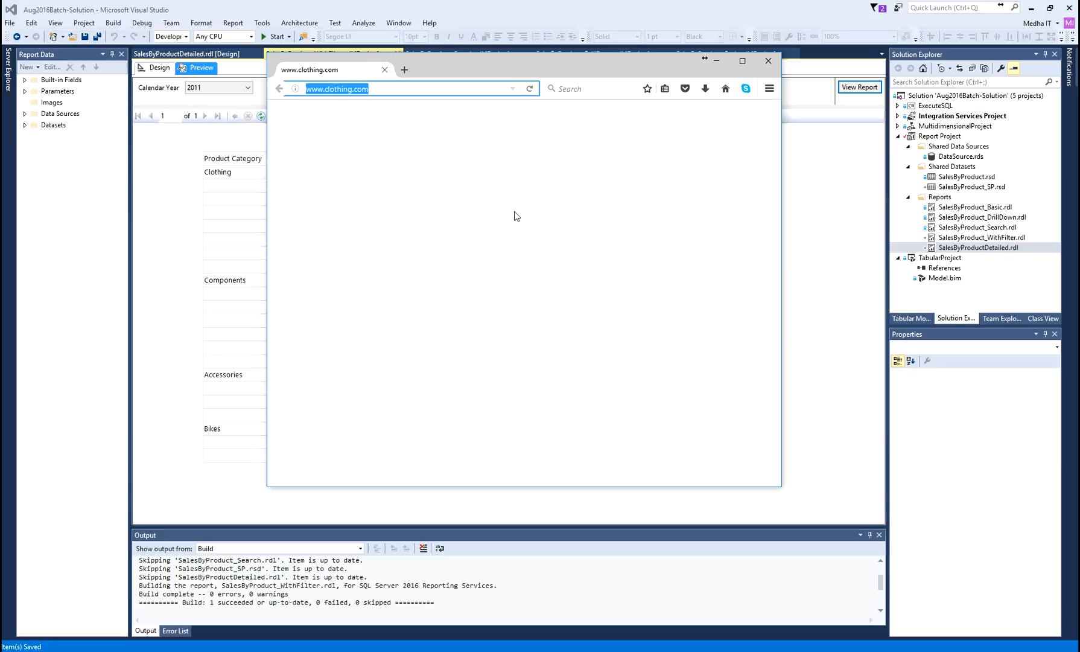
{"action": "left_click", "coordinate": [427, 93]}
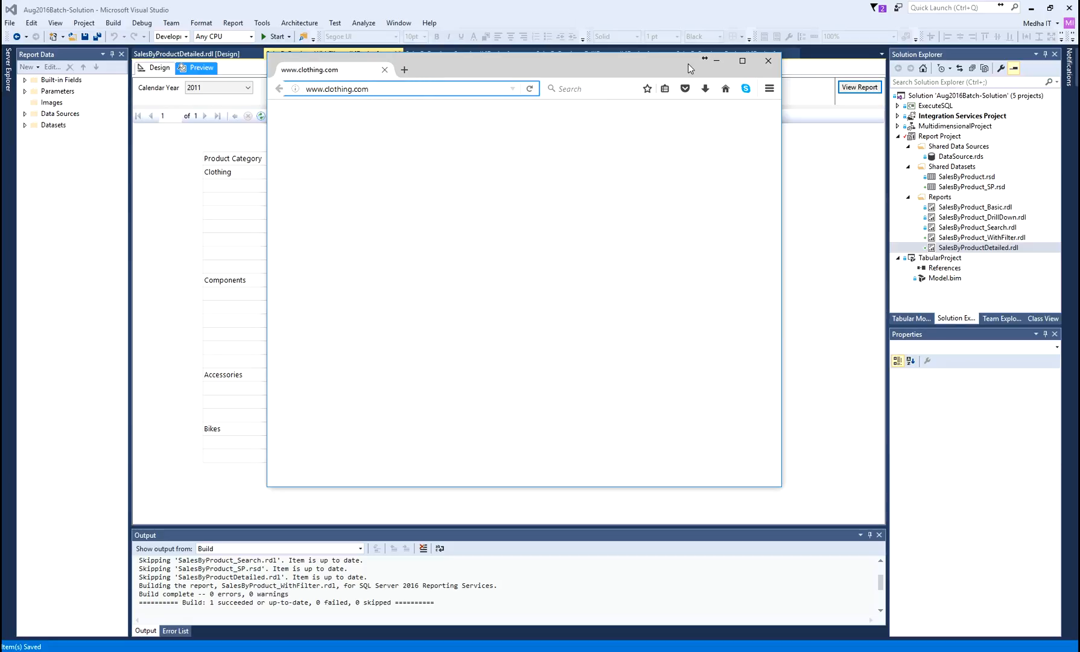
{"action": "left_click", "coordinate": [768, 61]}
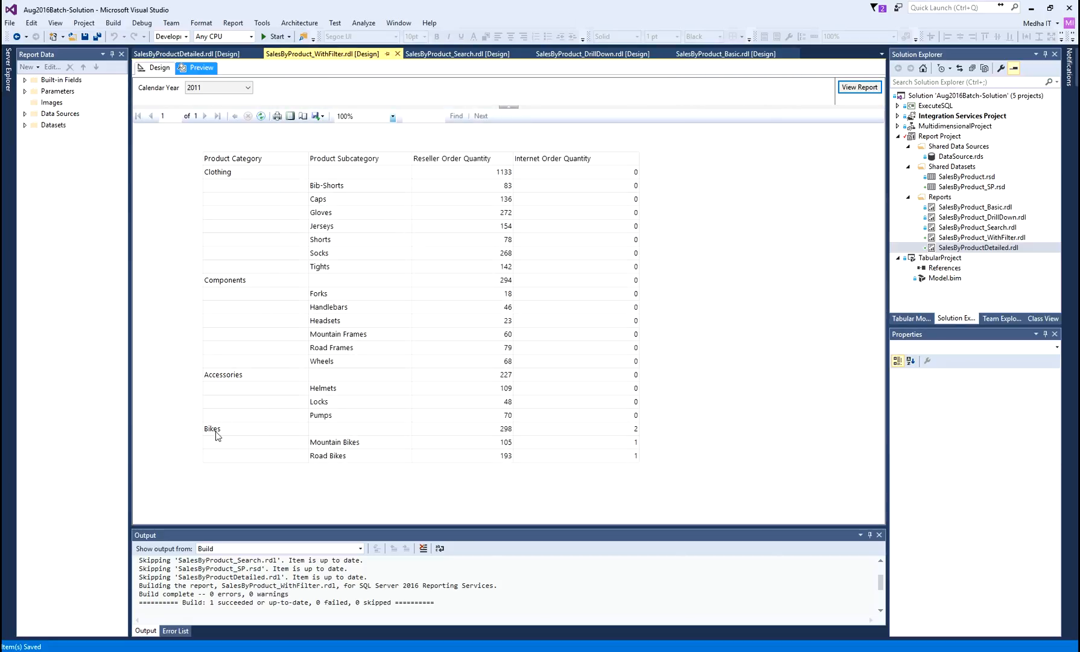
Follow the Bikes category link again, inspect the address of its page and close the browser
{"action": "left_click", "coordinate": [319, 420]}
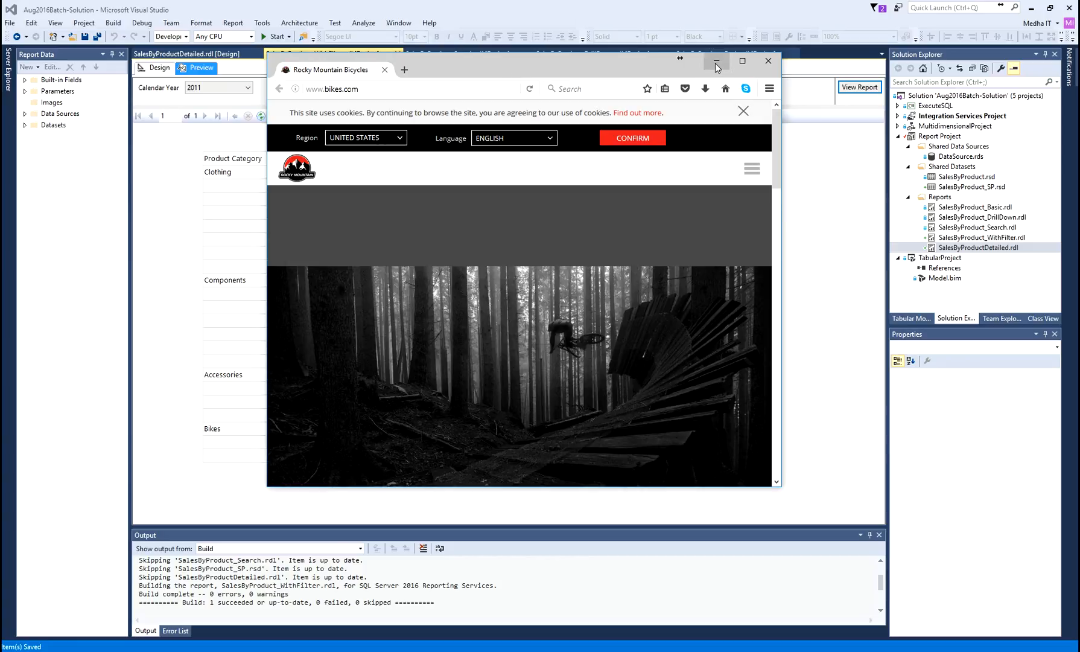
{"action": "left_click", "coordinate": [377, 89]}
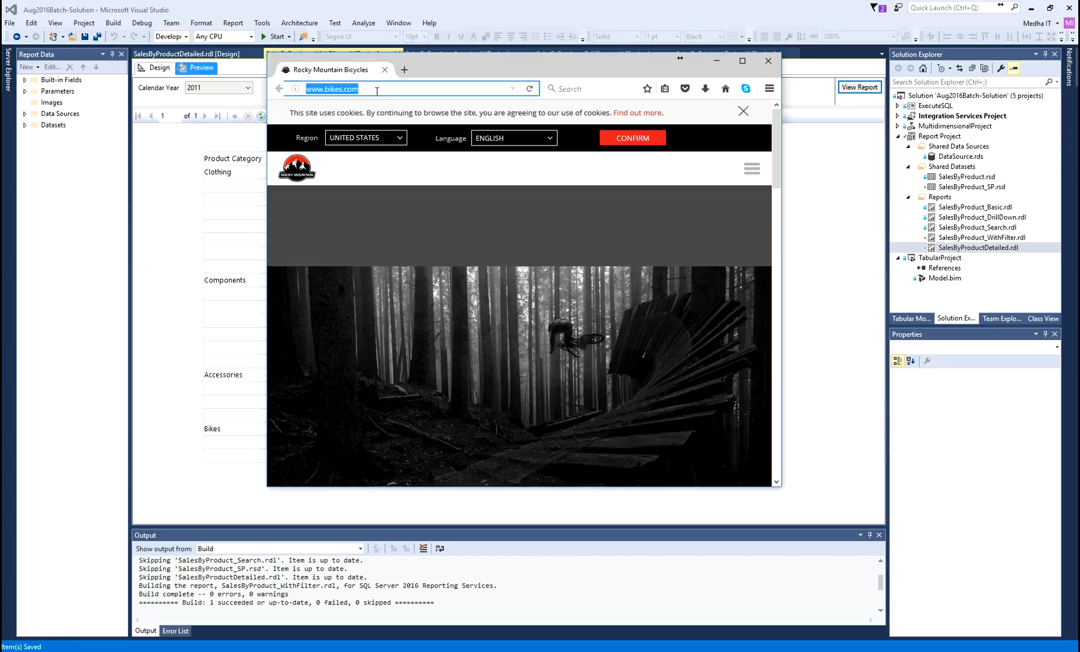
{"action": "left_click", "coordinate": [768, 60]}
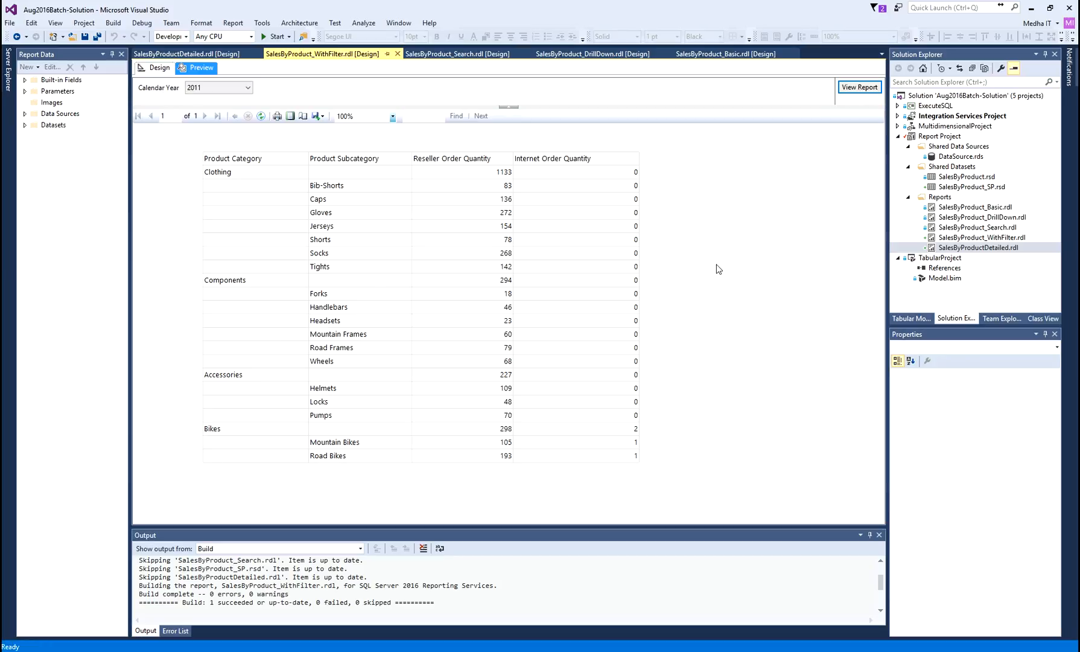
Drill through from the Mountain Bikes subcategory to the detailed report and return to the filtered report's design
{"action": "left_click", "coordinate": [337, 443]}
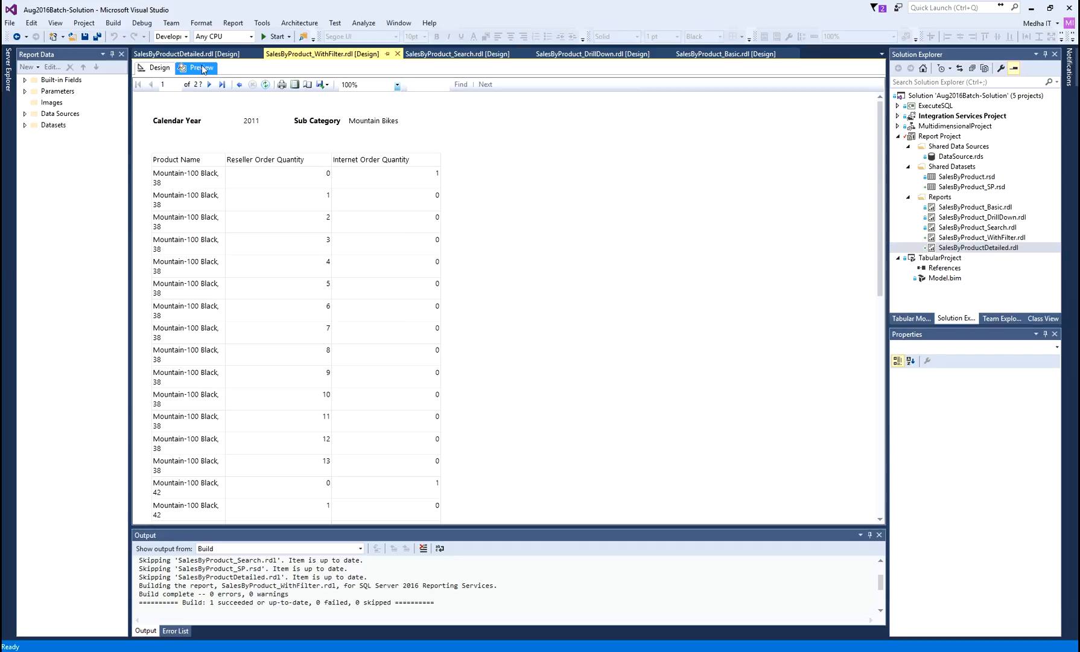
{"action": "left_click", "coordinate": [158, 71]}
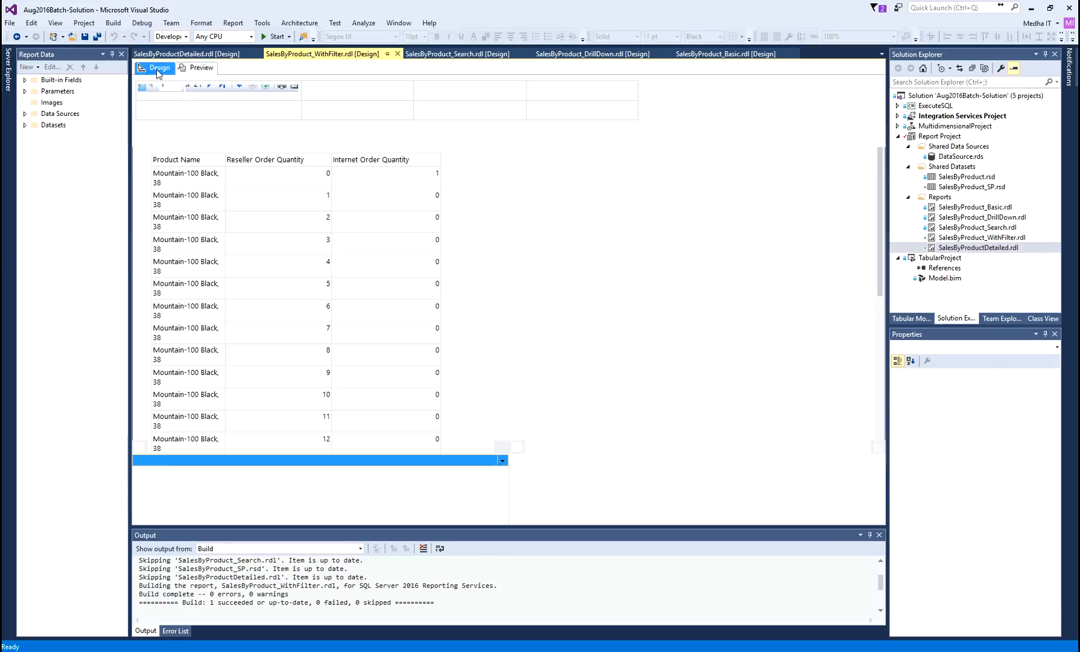